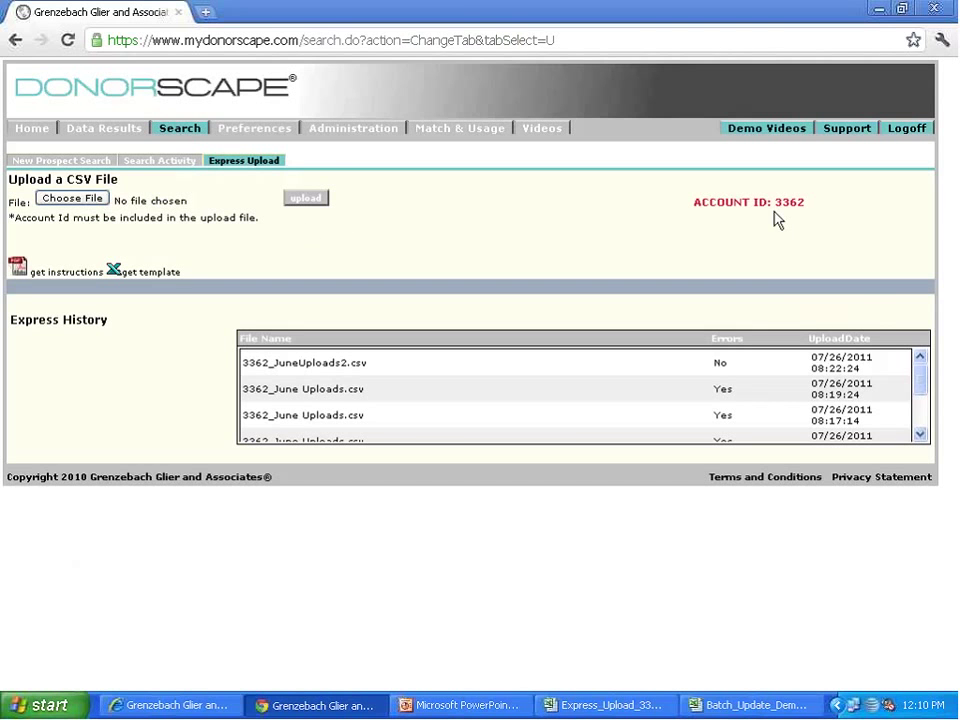
Highlight the account ID on the Express Upload page, then read the Express Upload instructions PDF through its tips section and close it.
drag(806, 202, 759, 196)
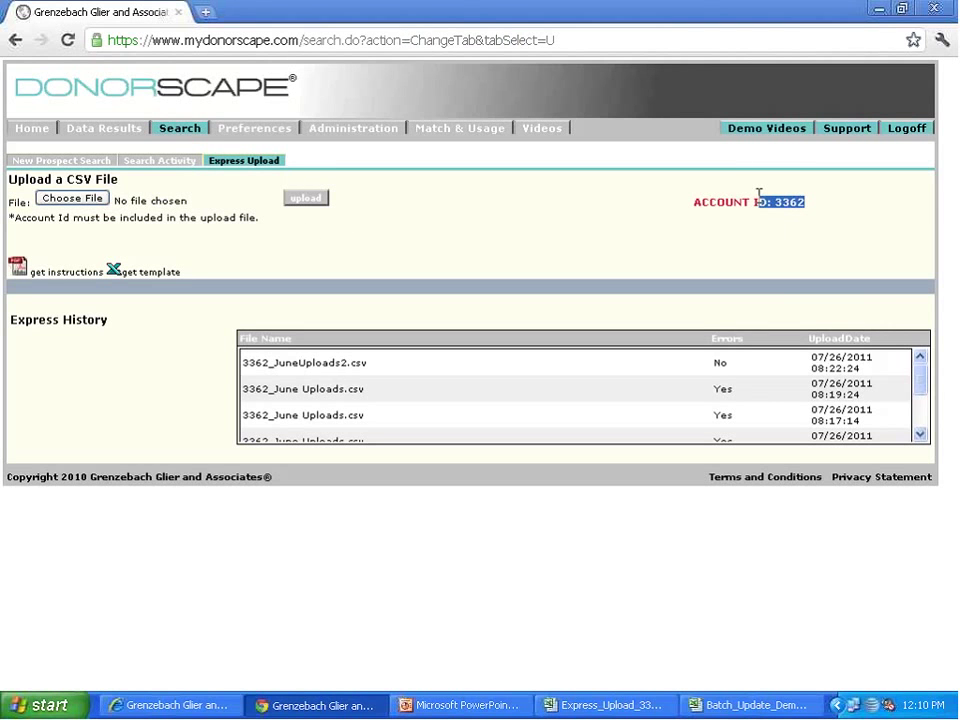
click(399, 199)
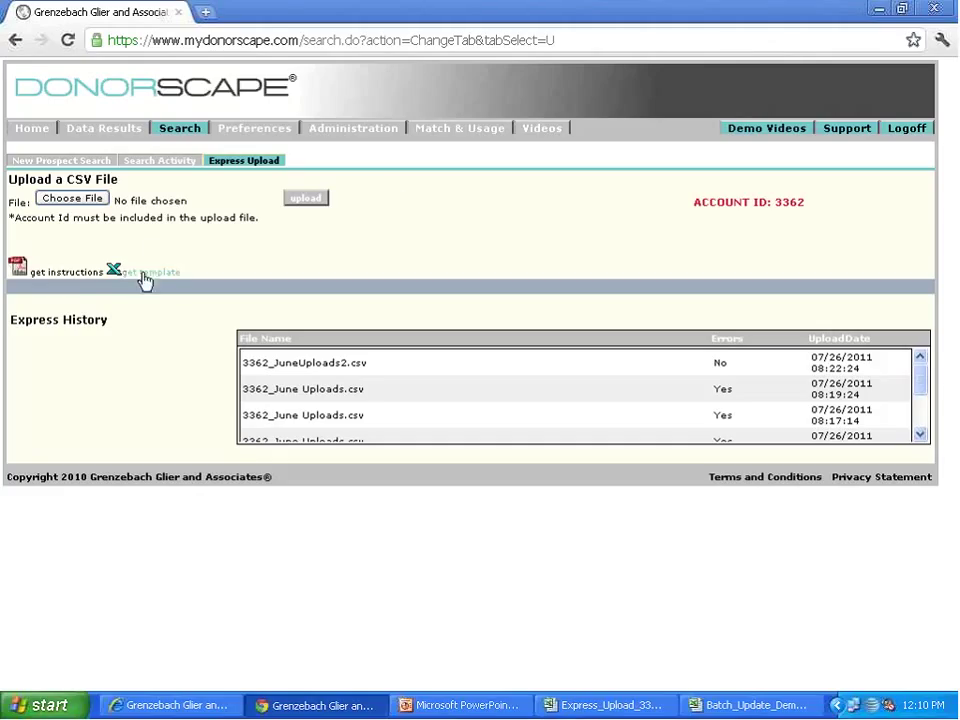
click(83, 279)
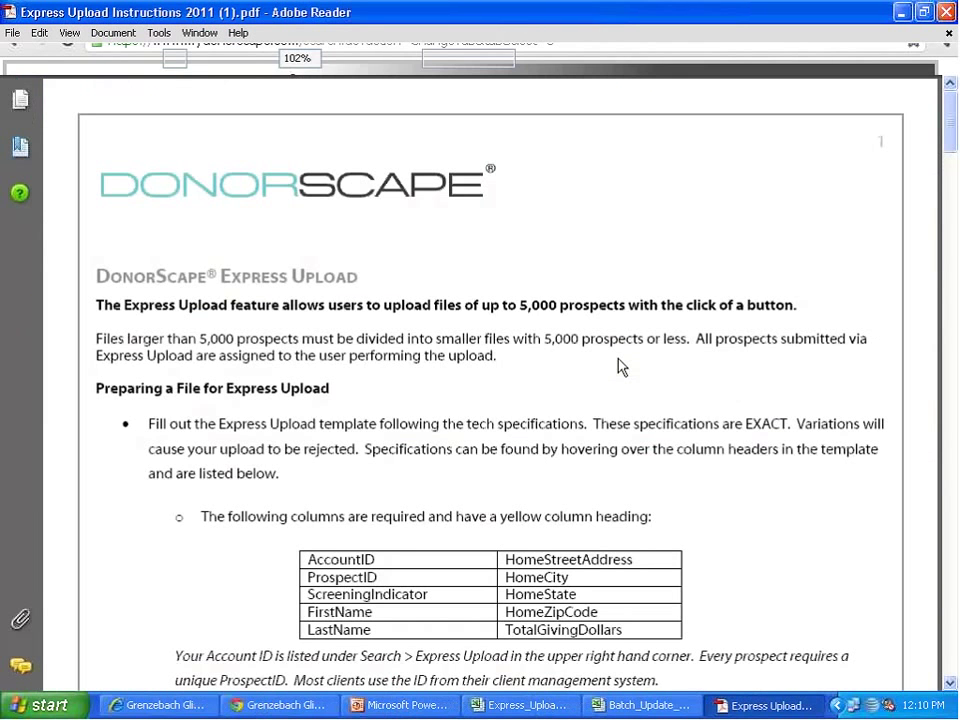
scroll(605, 400, down, 10)
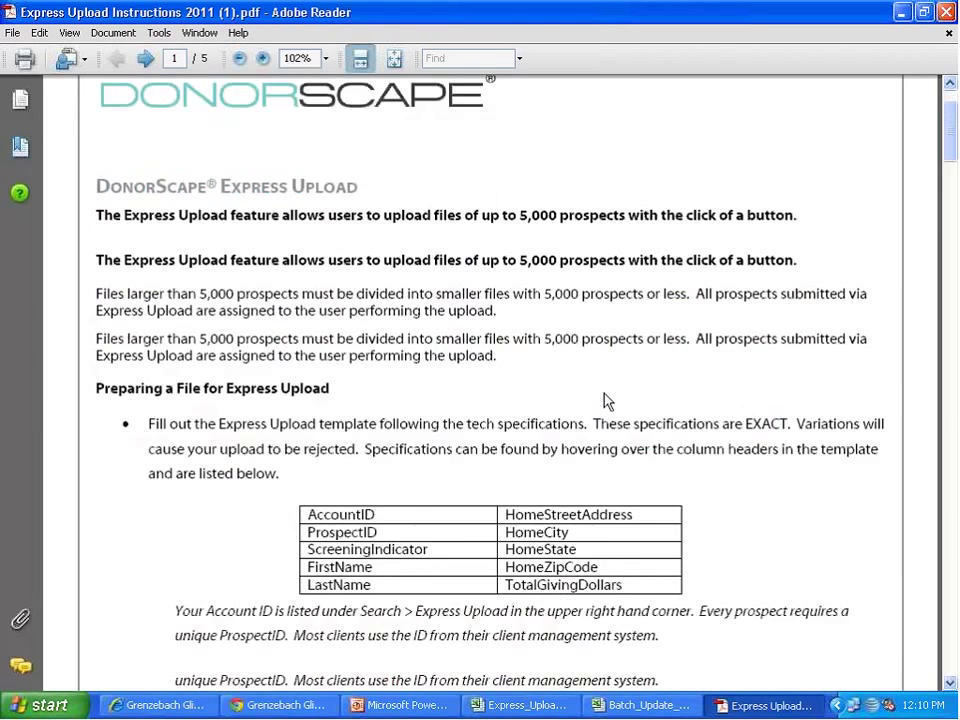
scroll(602, 394, down, 4)
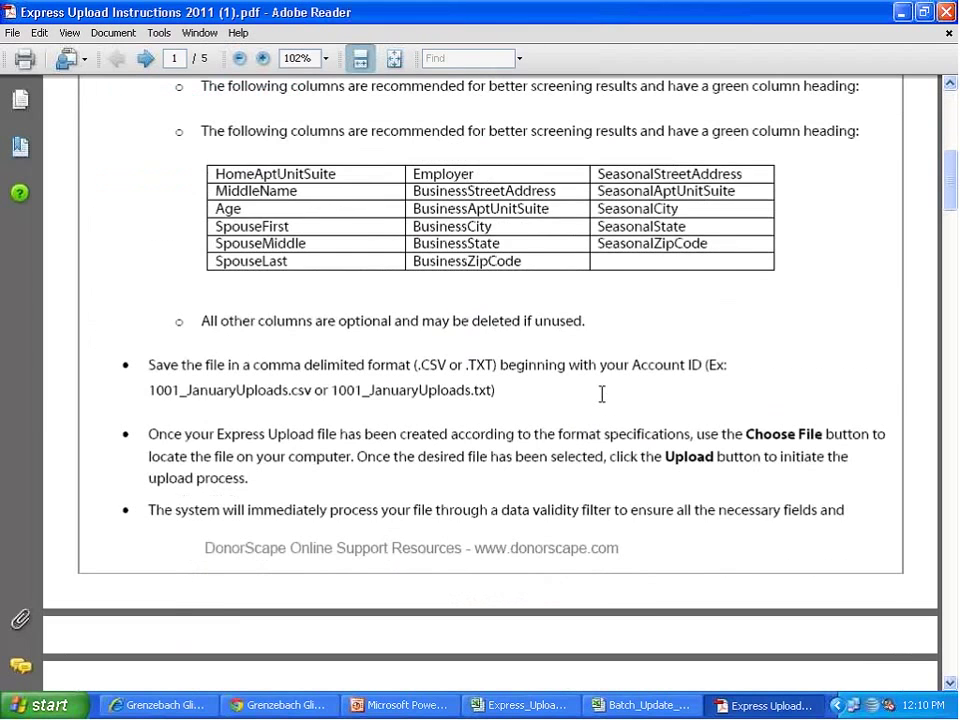
scroll(602, 394, down, 8)
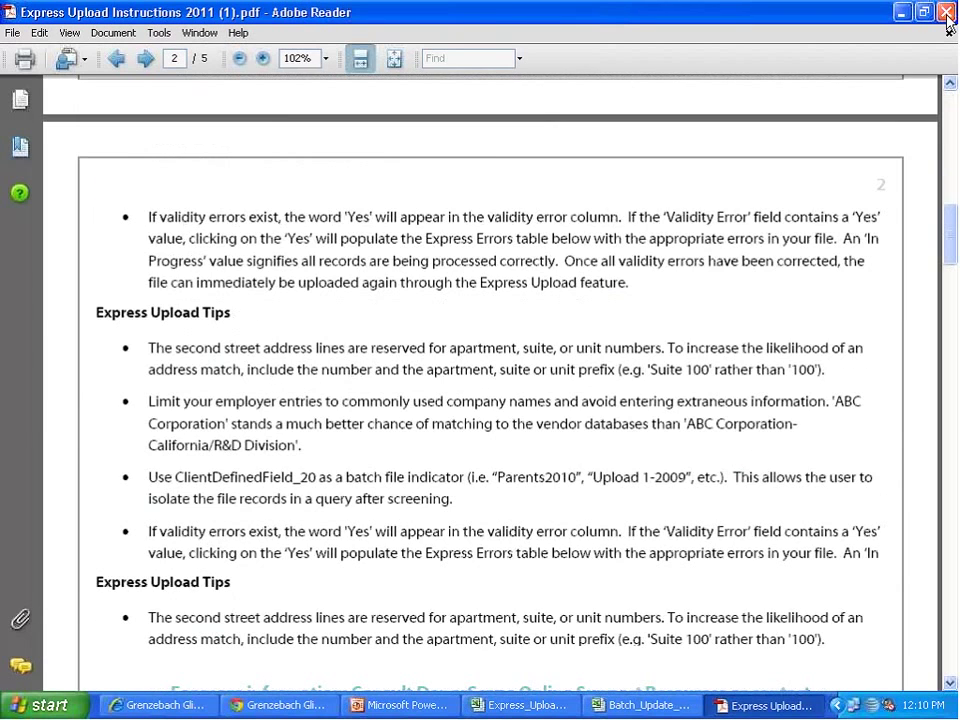
key(alt+F4)
Open the Express Upload template in Excel and examine its column headings and header comments from AccountId through Employer.
click(118, 272)
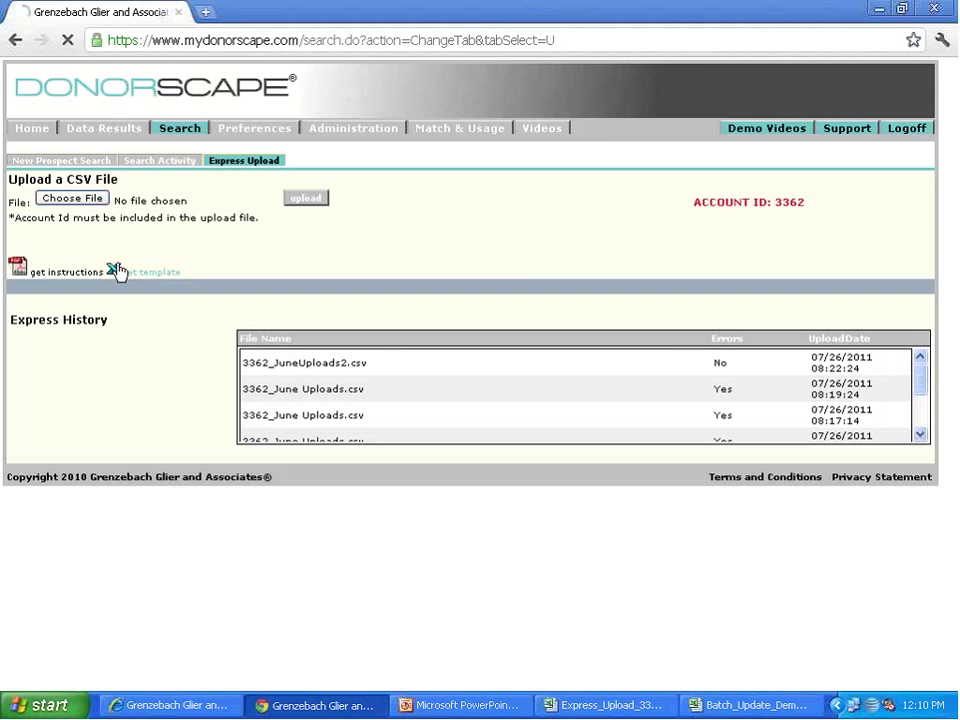
click(62, 661)
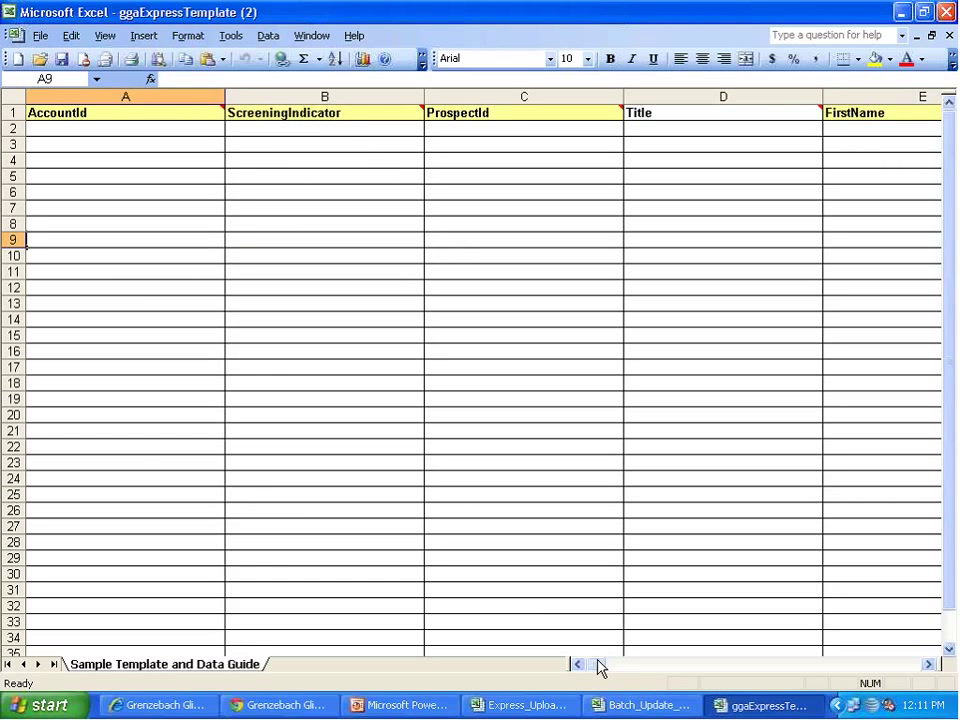
drag(600, 667, 615, 651)
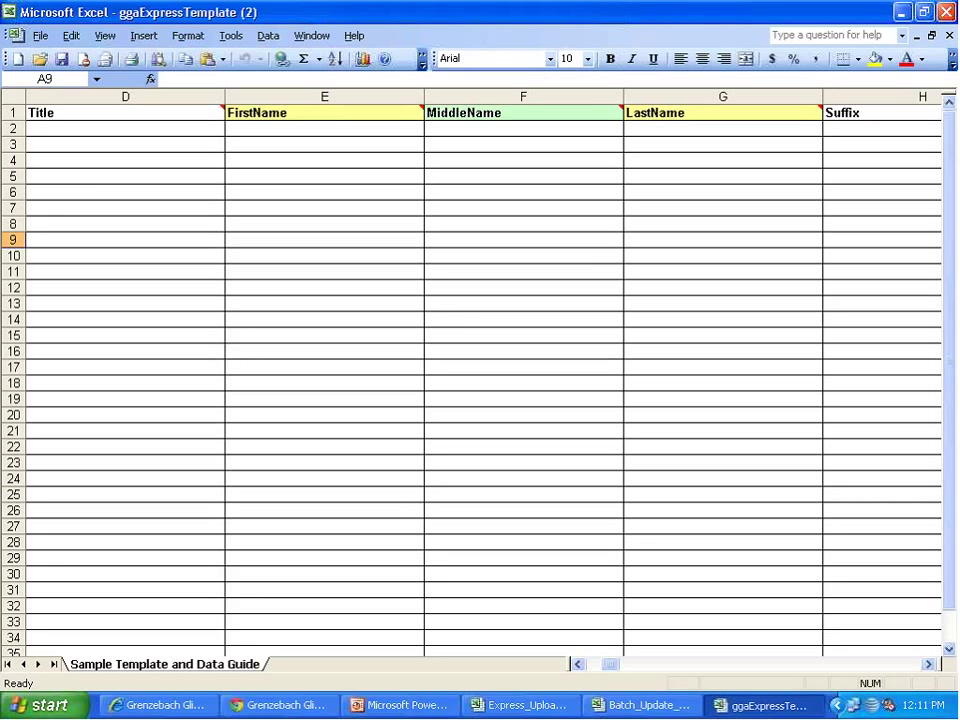
mouse_move(244, 114)
drag(615, 668, 617, 667)
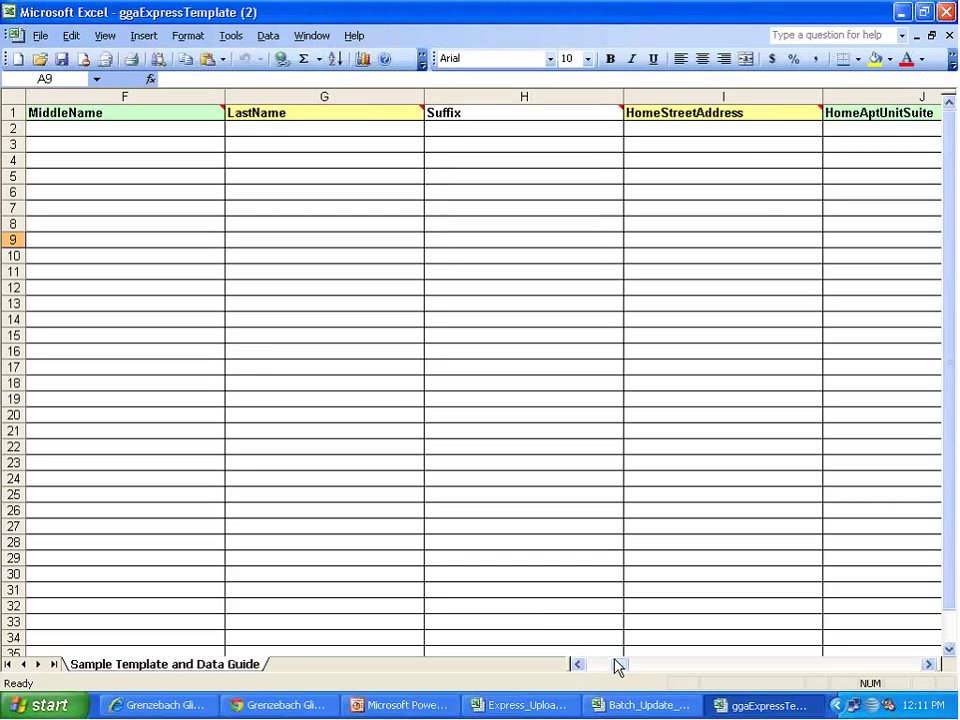
drag(617, 667, 650, 667)
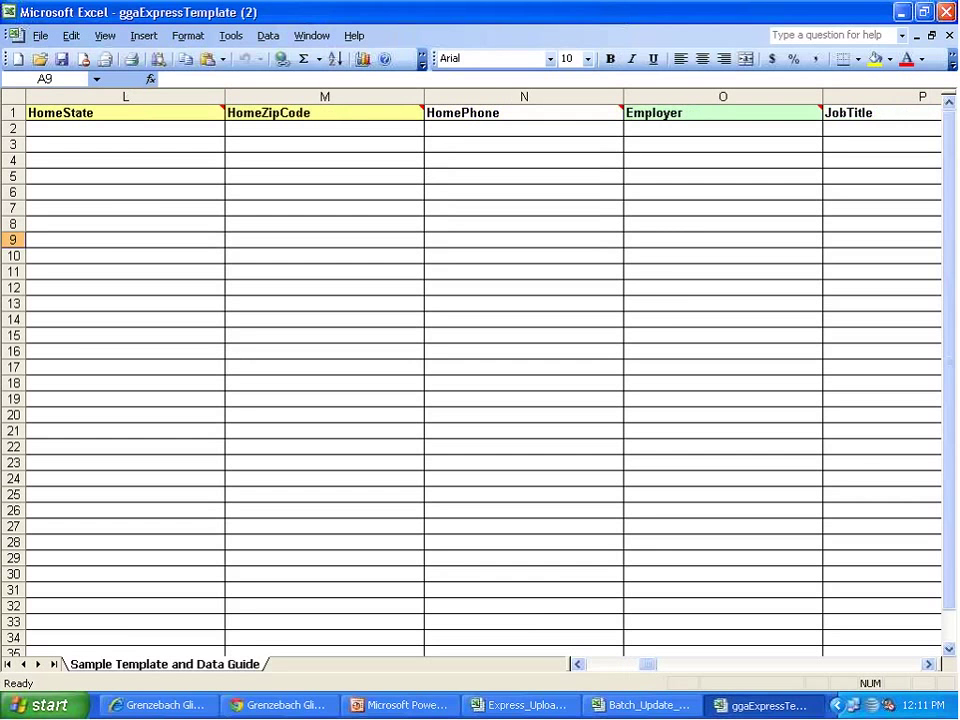
mouse_move(529, 117)
drag(647, 668, 600, 670)
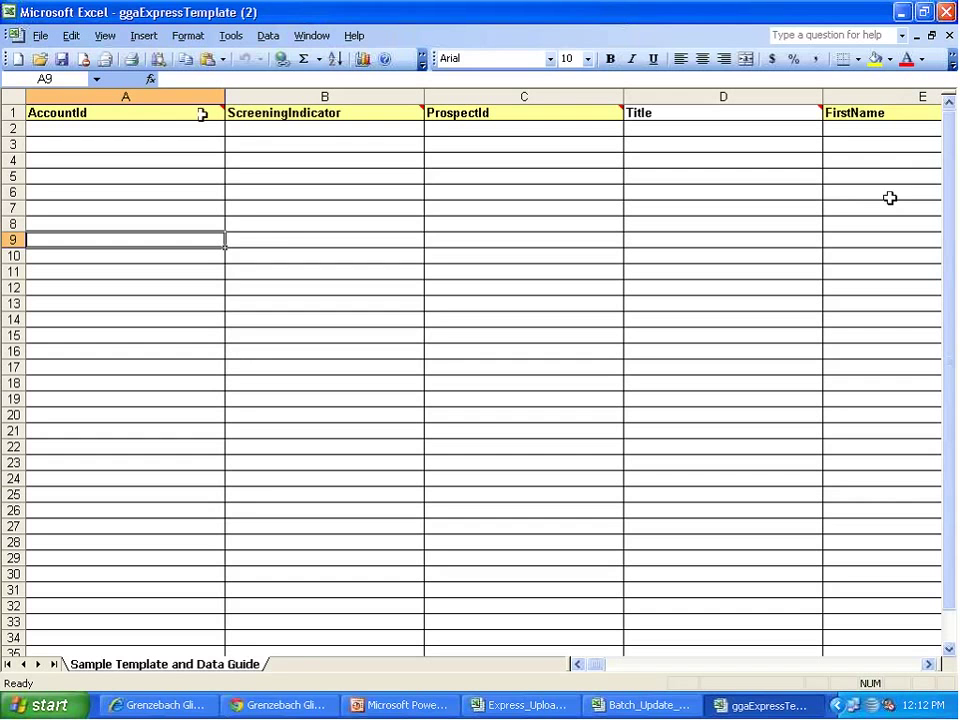
mouse_move(207, 112)
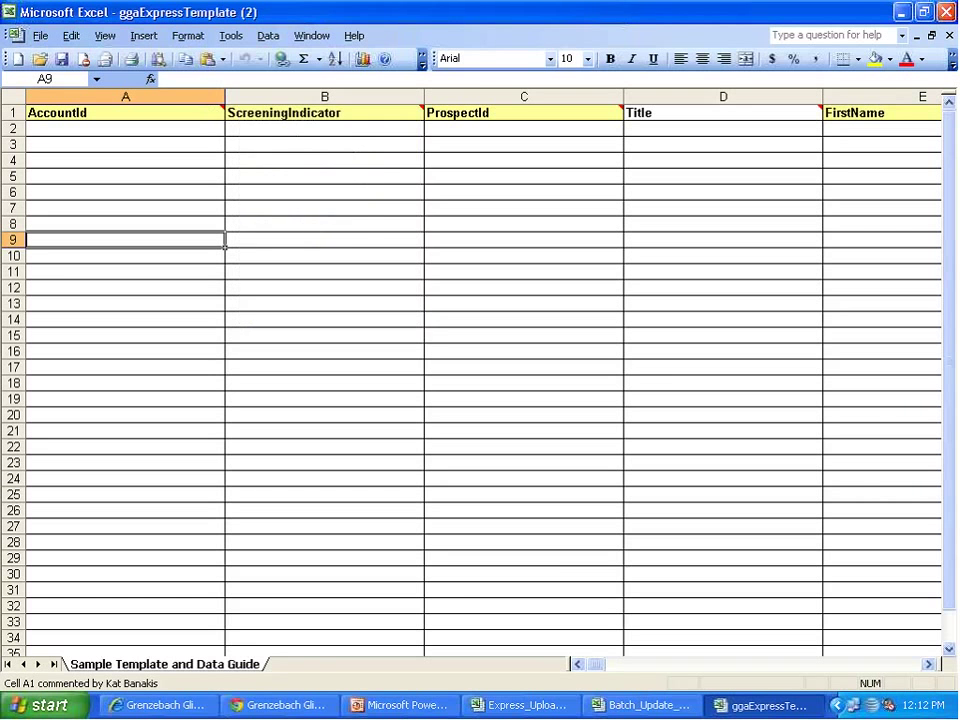
Switch to the filled-in Express Upload demo workbook and review its prospect rows and the ClientDefinedField_20 column.
click(280, 705)
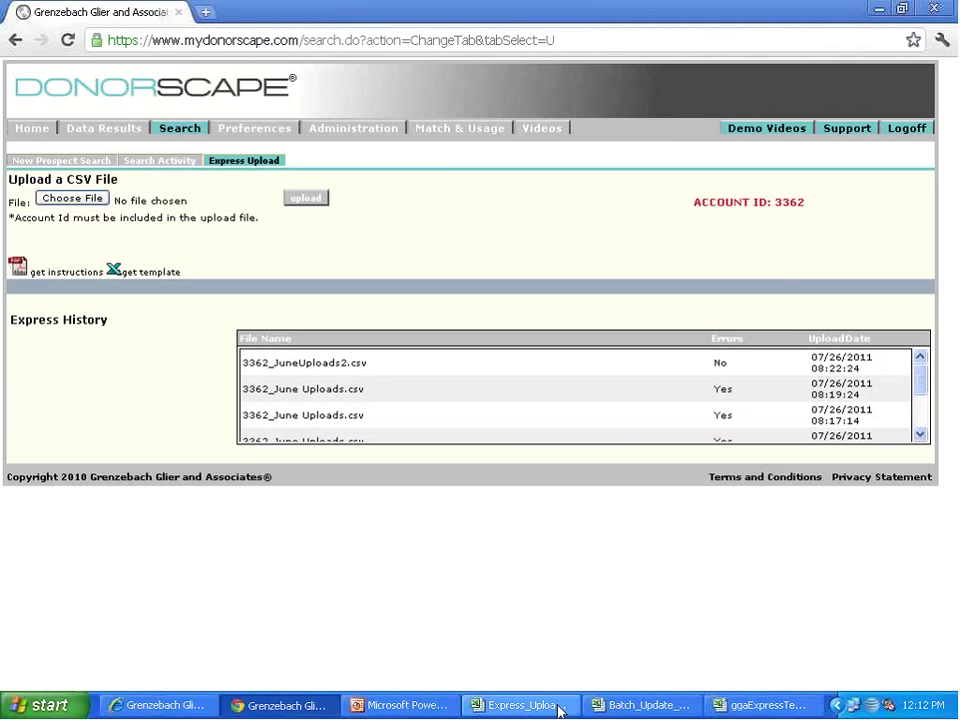
click(517, 707)
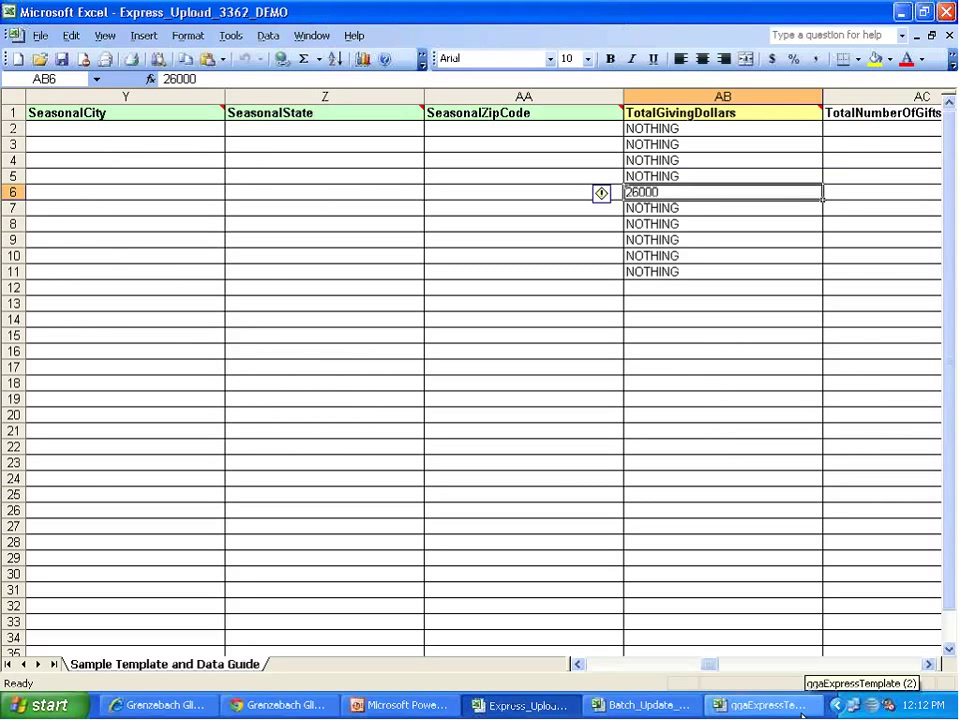
click(718, 666)
click(615, 664)
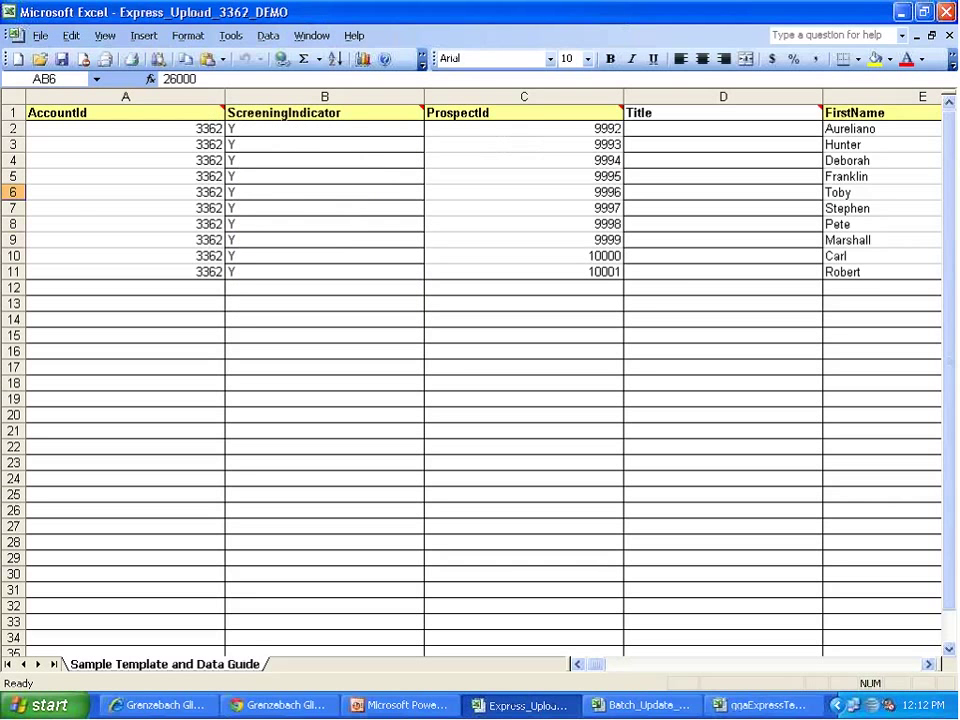
drag(598, 664, 928, 656)
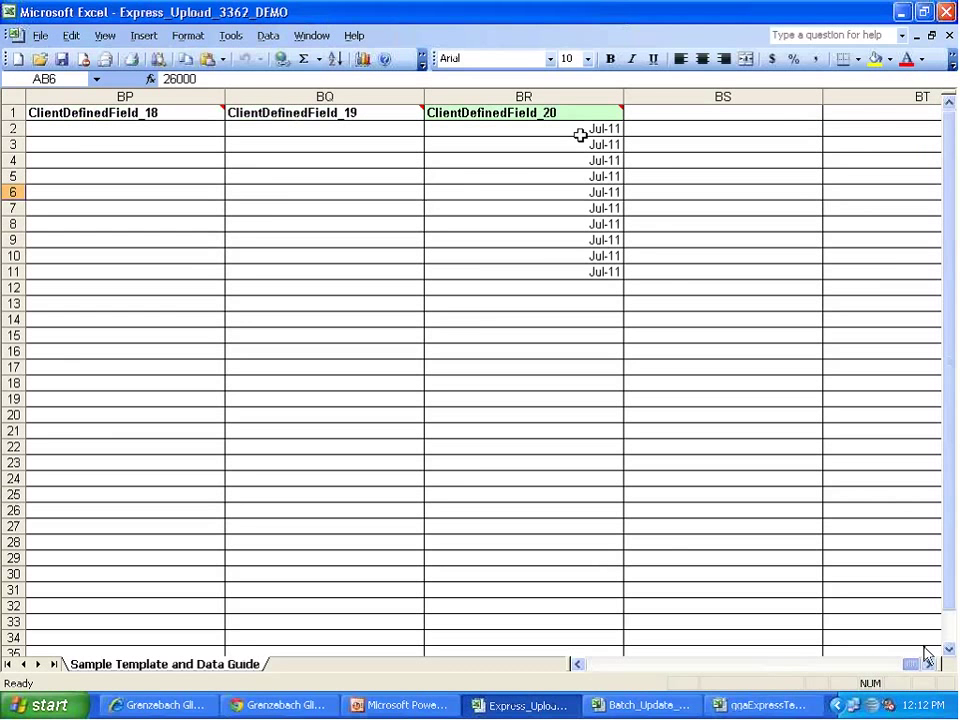
mouse_move(589, 114)
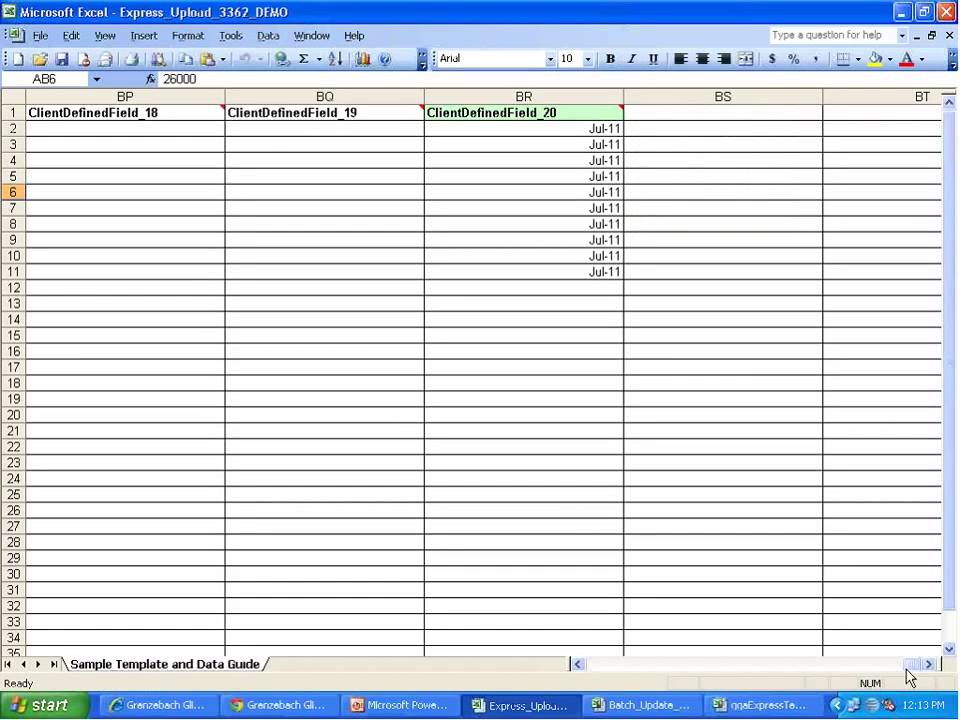
drag(908, 668, 586, 648)
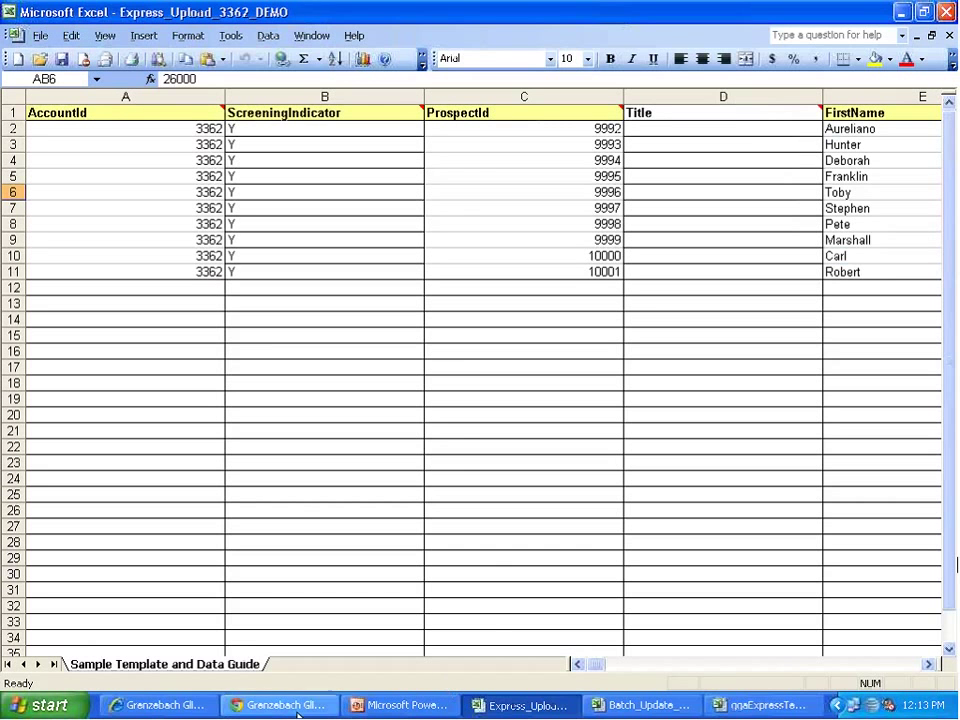
Return to DonorScape in Chrome and open the Client Defined Fields administration page with the Client Defined Field 3 entry active.
click(248, 706)
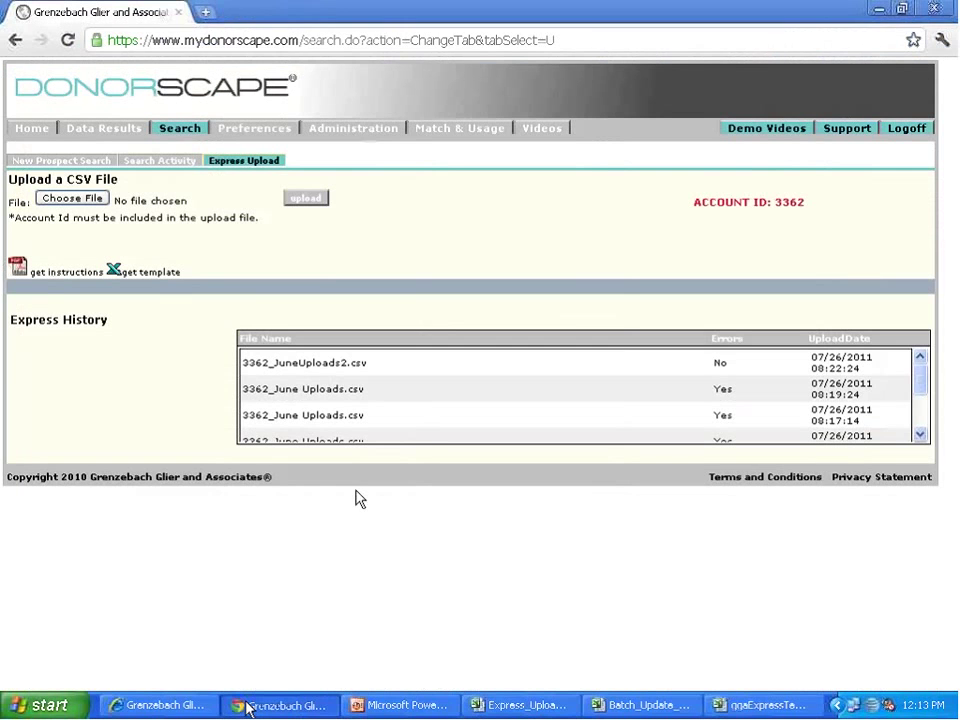
click(360, 136)
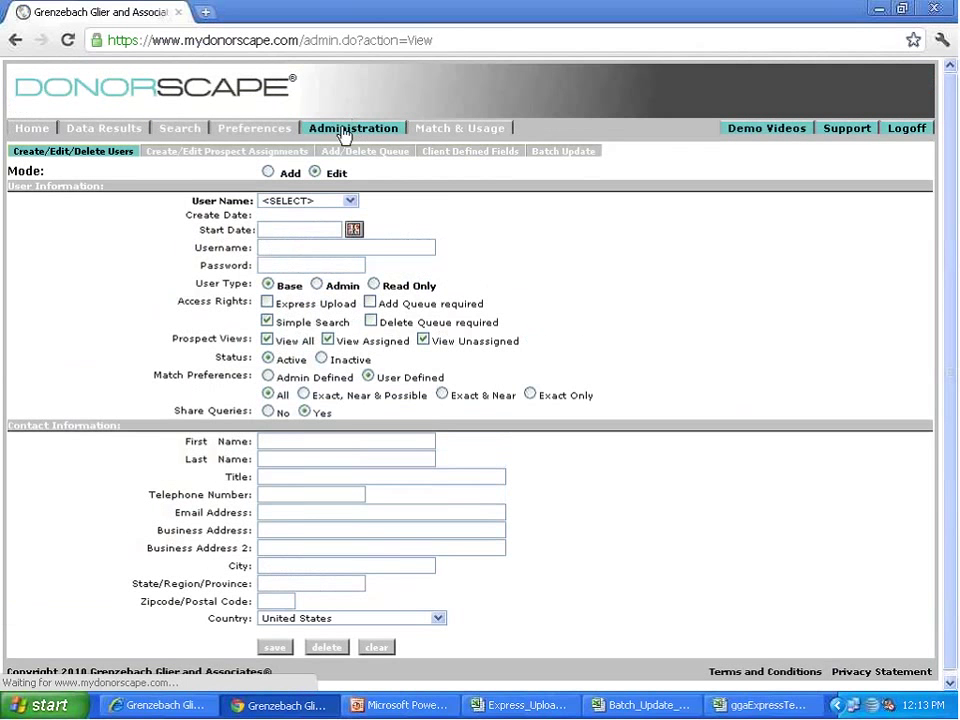
click(450, 153)
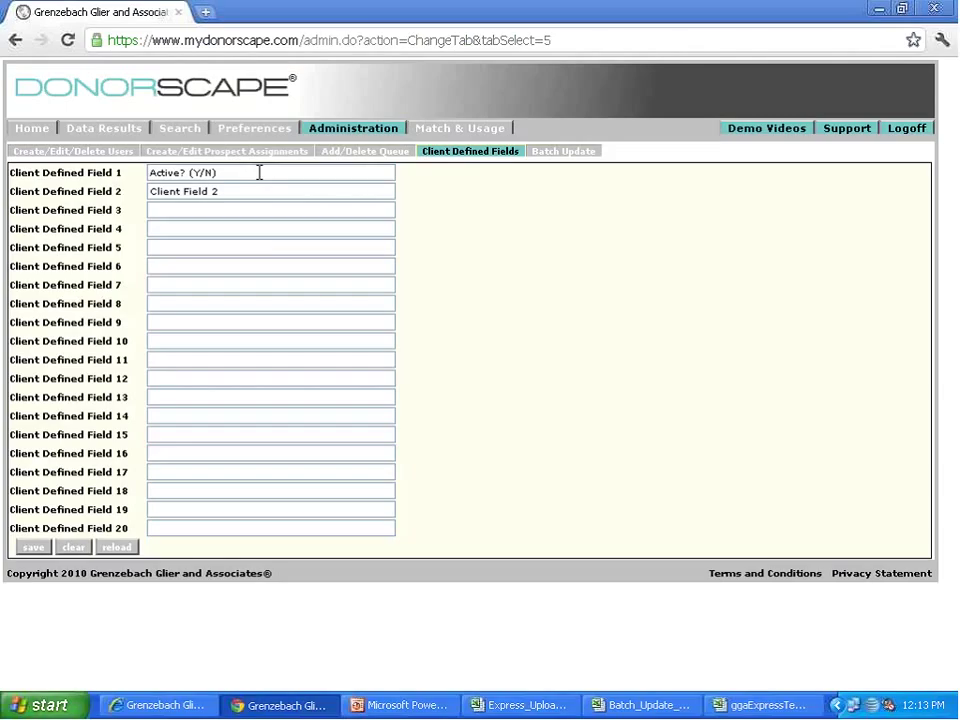
click(218, 210)
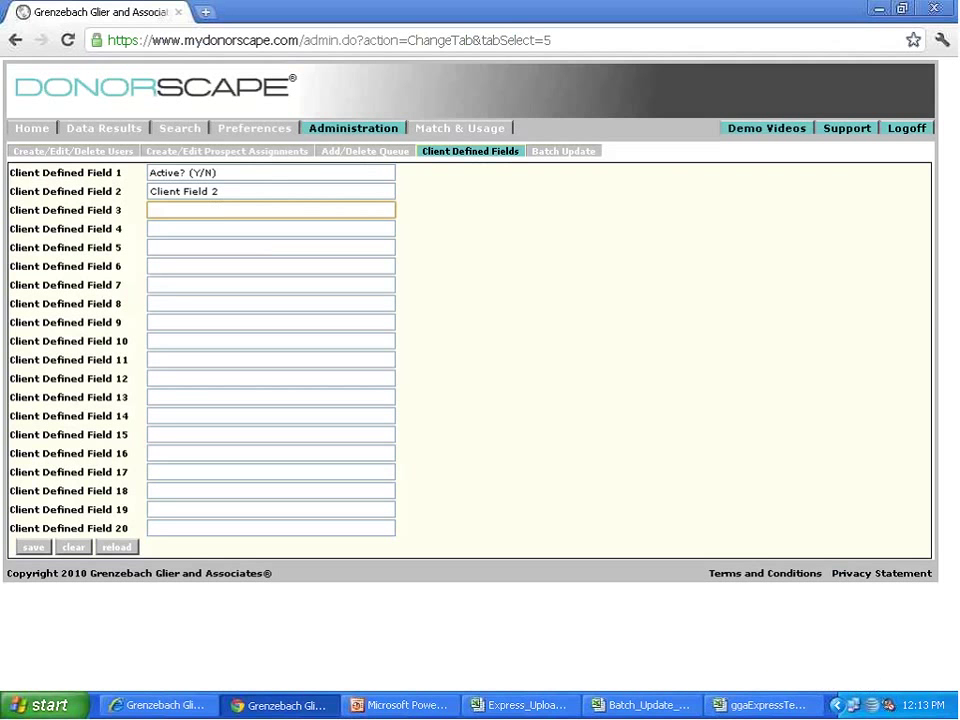
Switch to the Express Upload demo workbook and examine the ClientDefinedField_1 to ClientDefinedField_3 columns, including the ClientDefinedField_3 header comment.
click(516, 701)
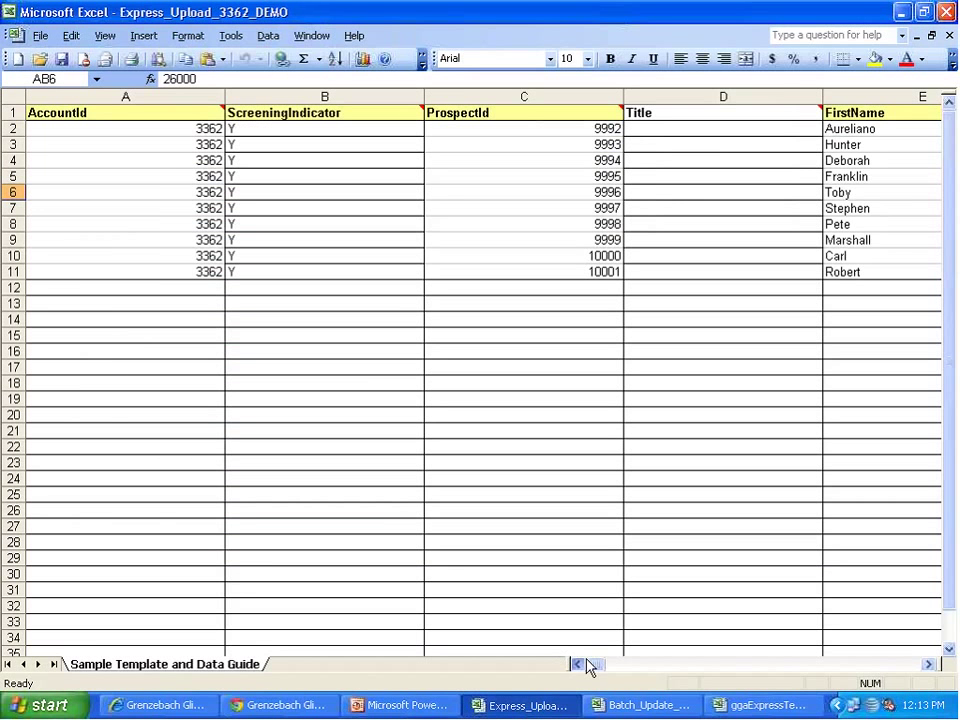
drag(588, 667, 838, 681)
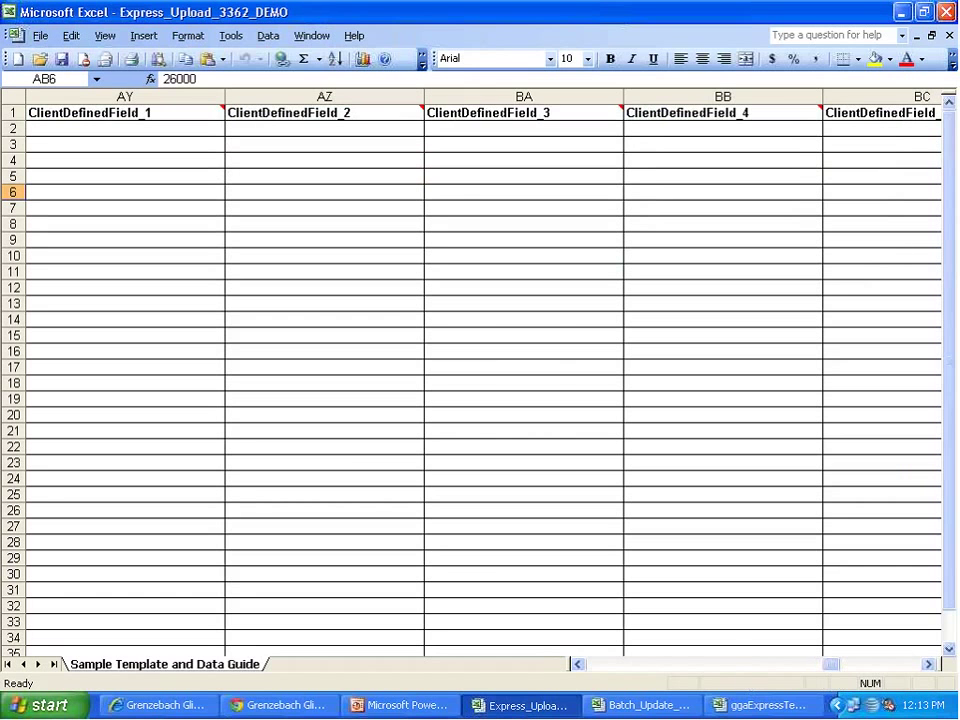
drag(480, 128, 489, 190)
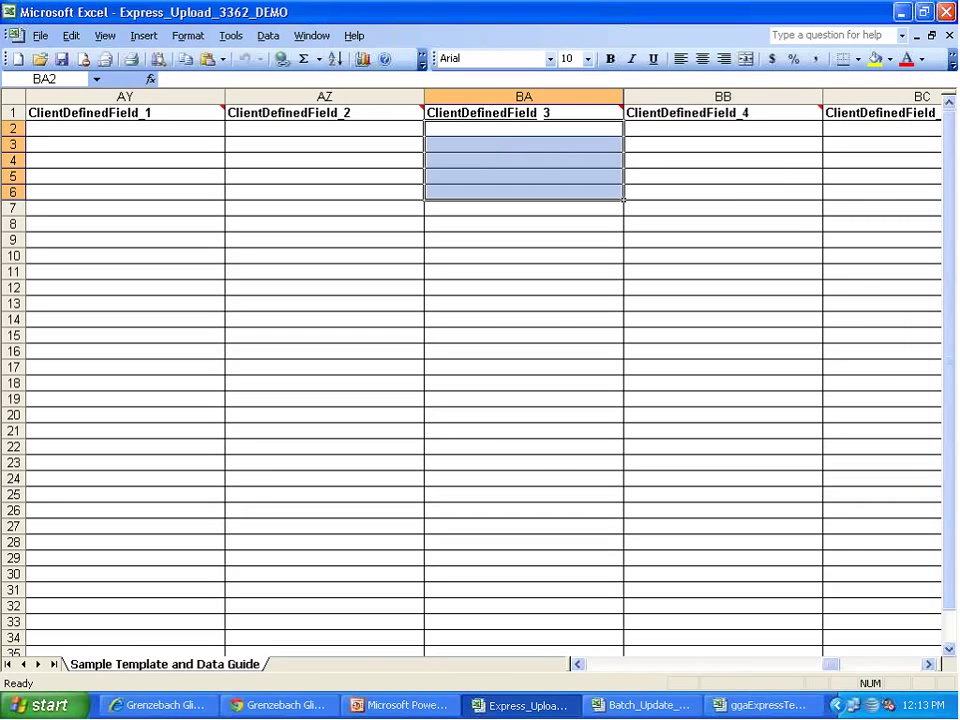
mouse_move(494, 115)
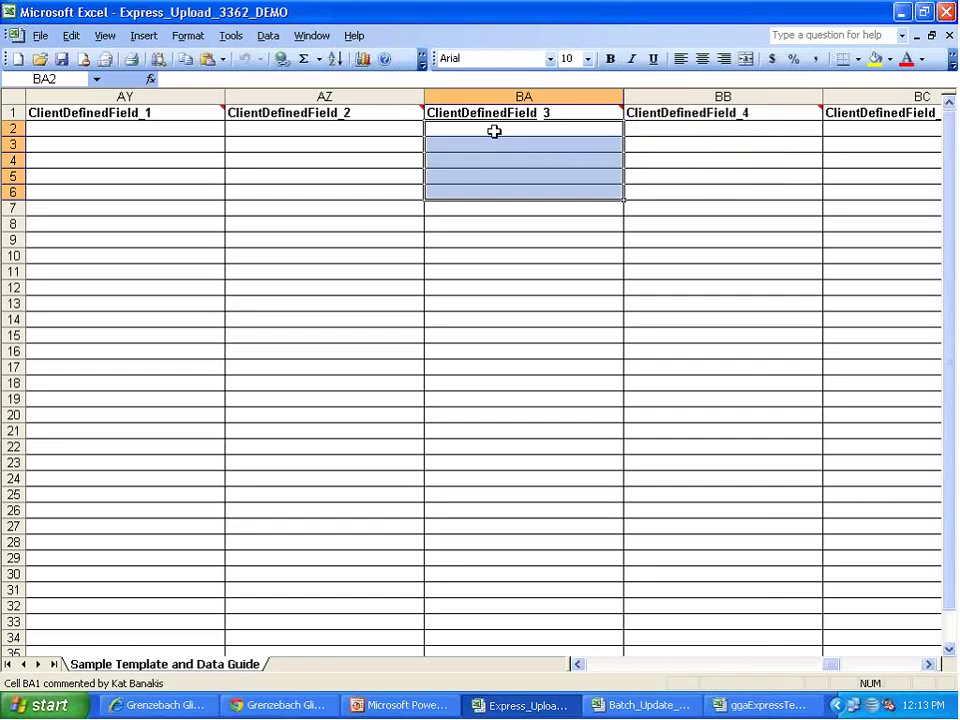
click(498, 143)
click(505, 130)
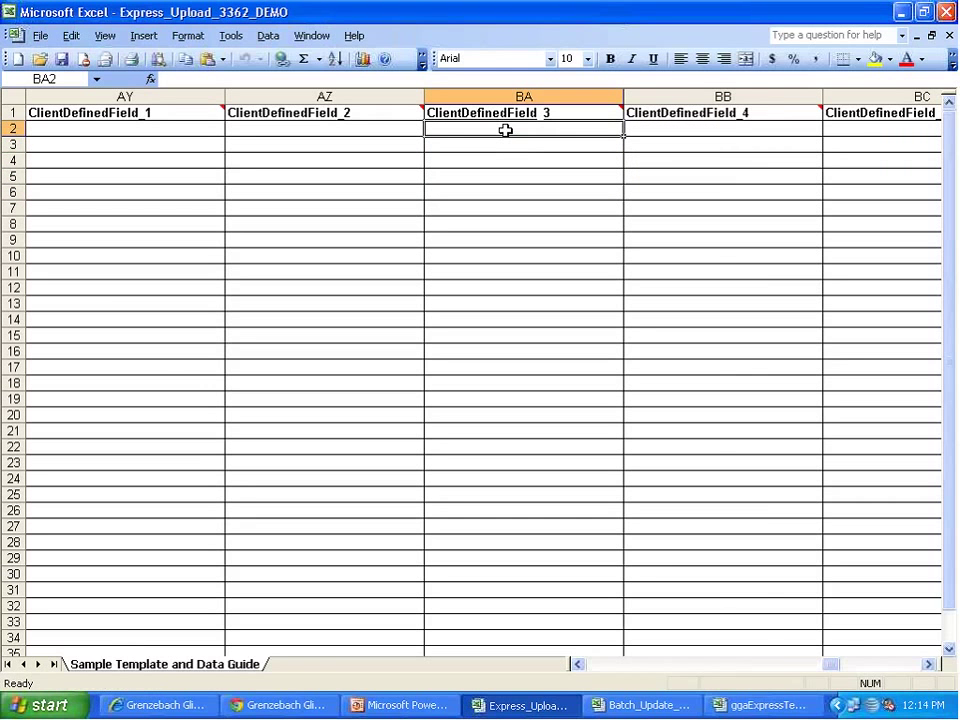
mouse_move(515, 122)
drag(842, 669, 836, 667)
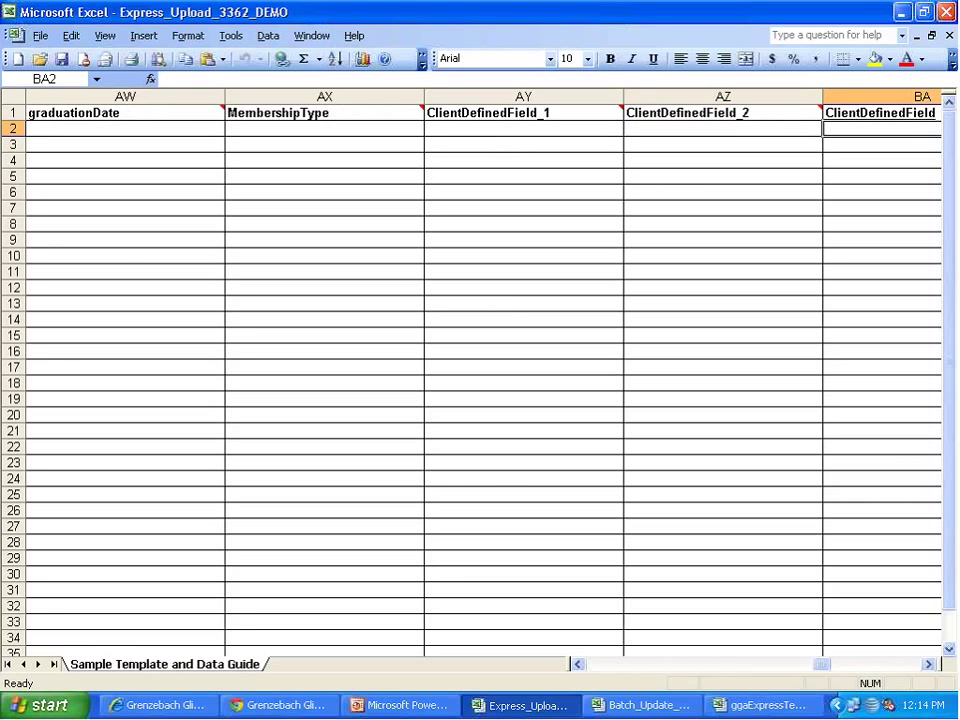
Switch back to DonorScape, open the current prospect's details from Data Results and examine the client fields in the Miscellaneous section.
click(286, 708)
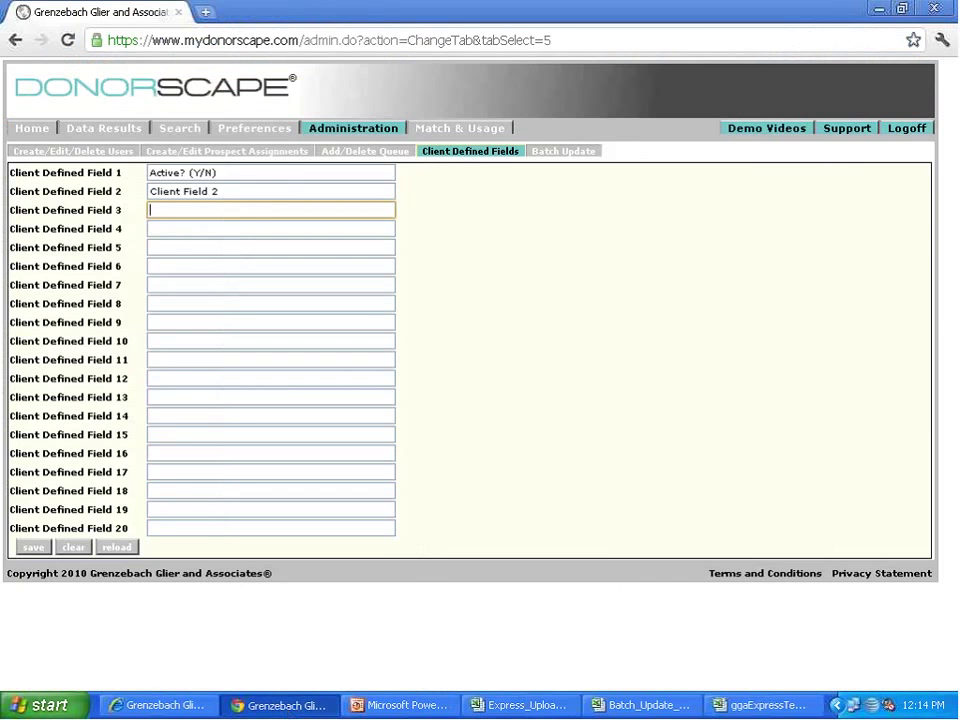
click(68, 133)
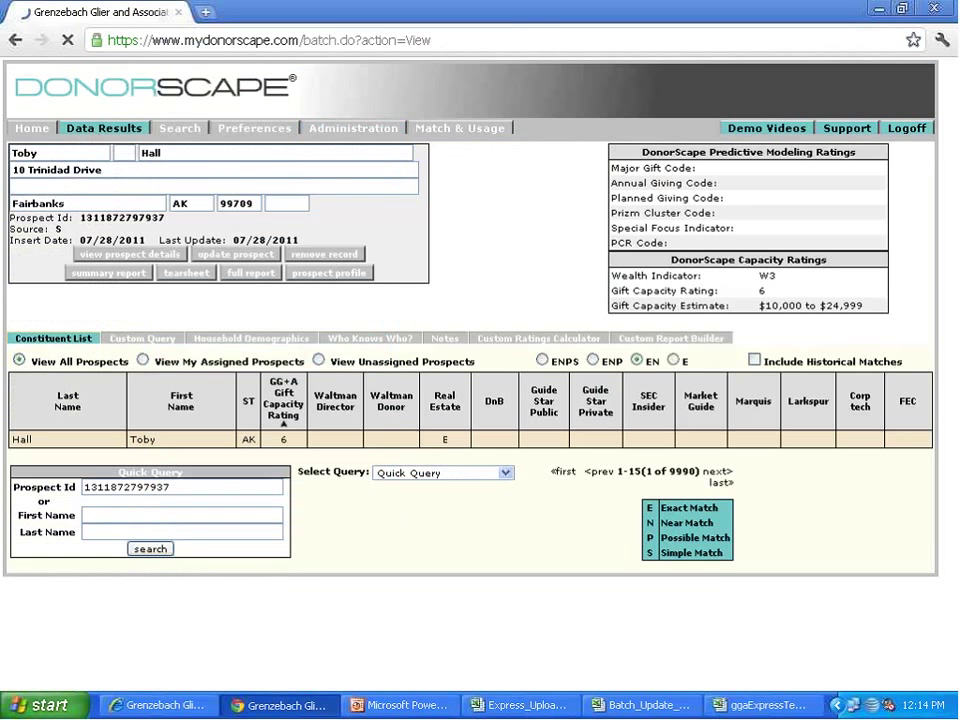
click(121, 256)
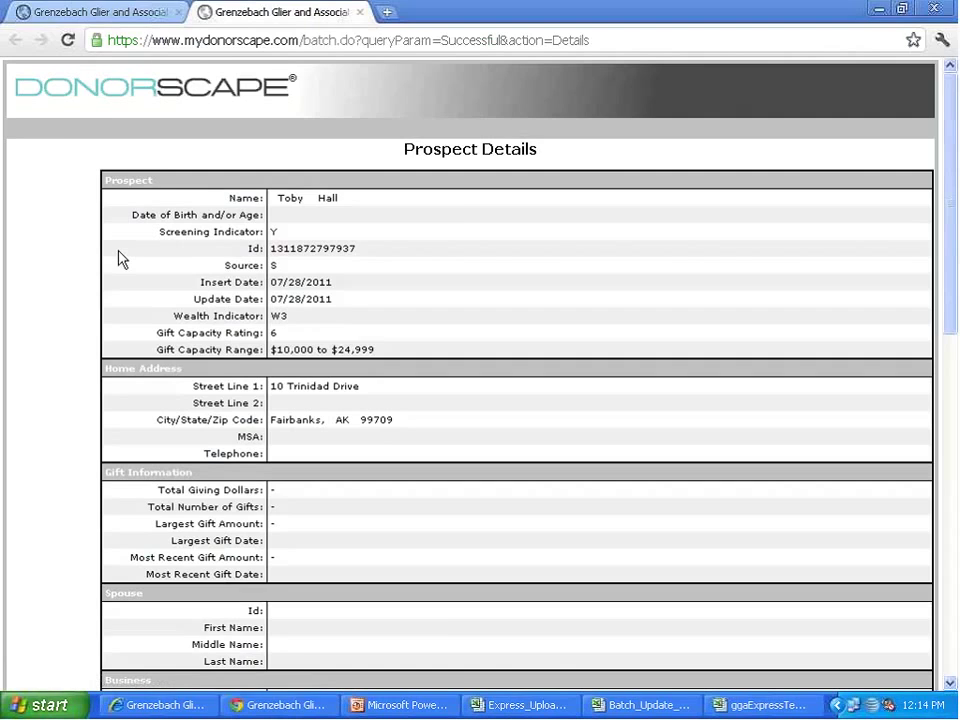
key(F9)
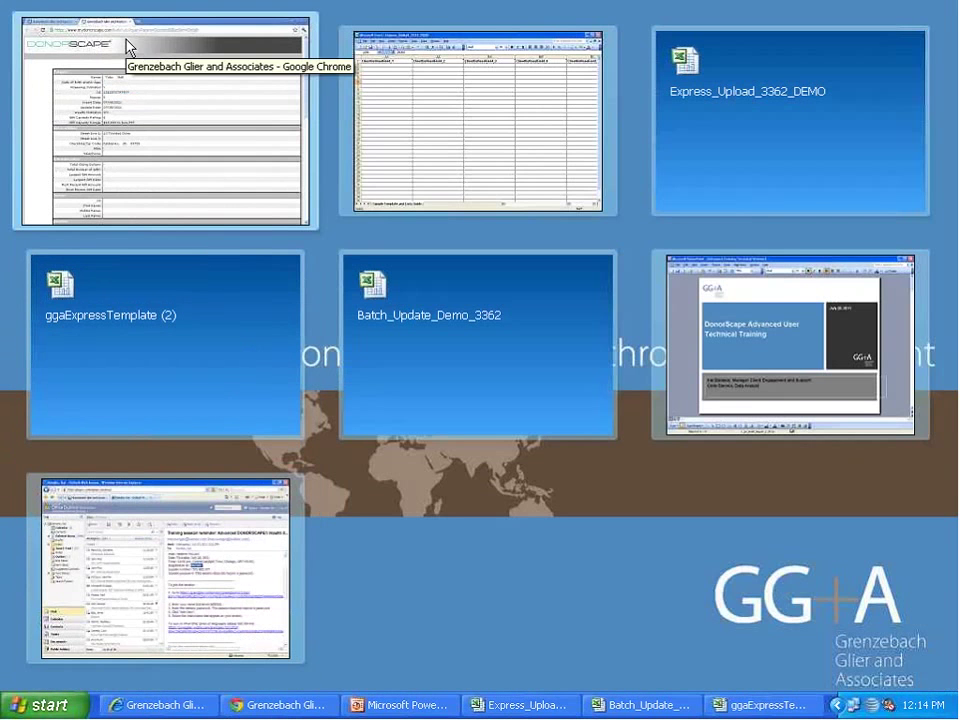
click(170, 114)
scroll(338, 381, down, 2)
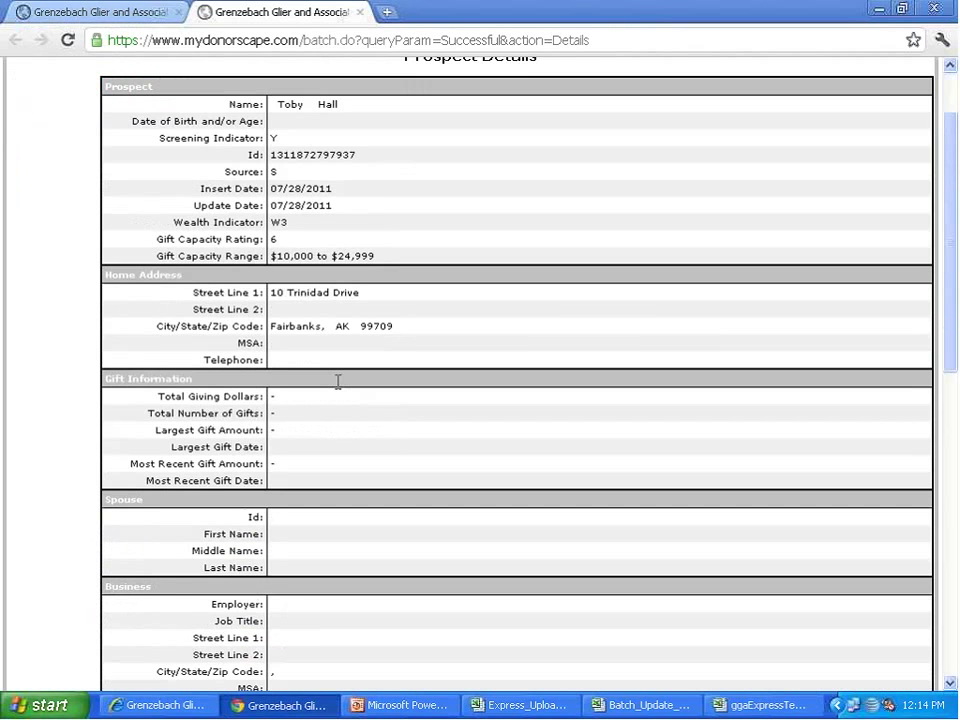
scroll(338, 381, down, 15)
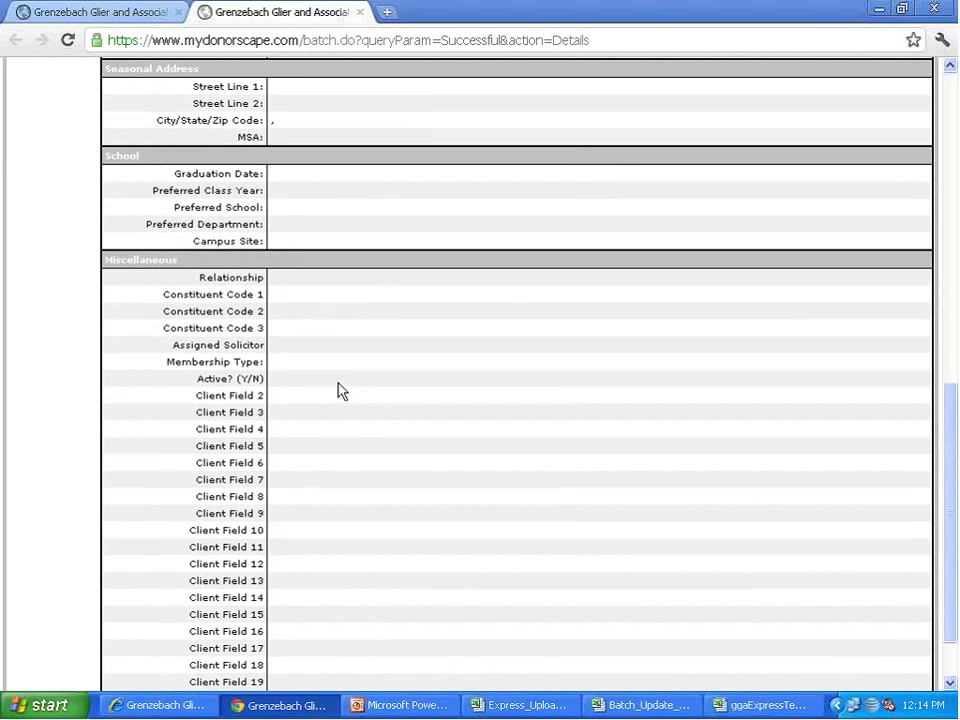
Highlight the Assigned Solicitor to Active? (Y/N) labels in the prospect details, then return to the main DonorScape page and open Search.
drag(180, 345, 253, 383)
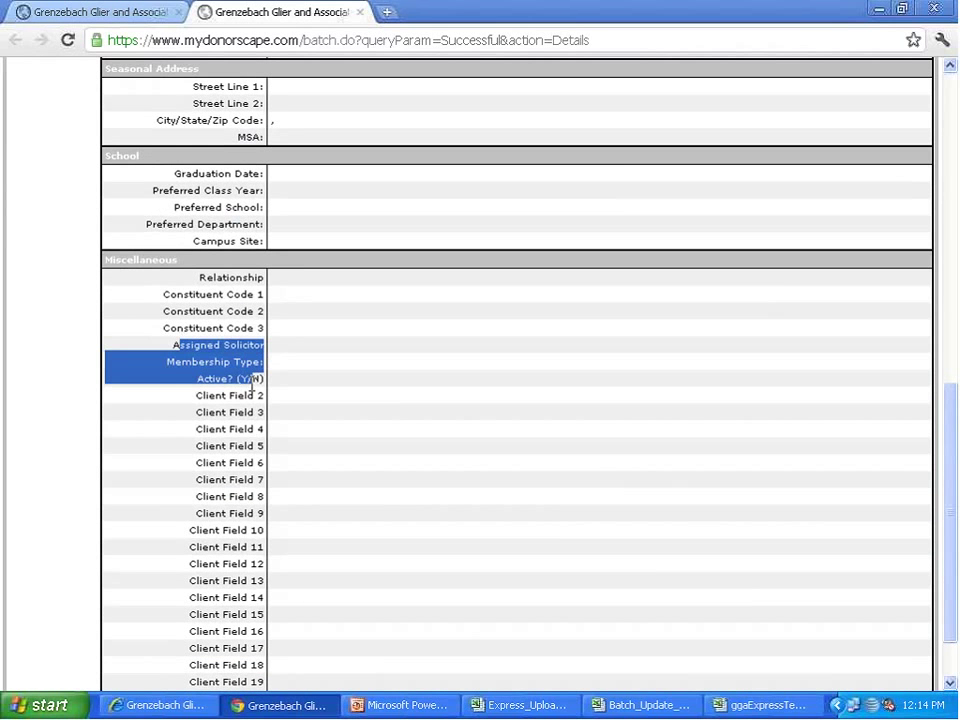
click(242, 364)
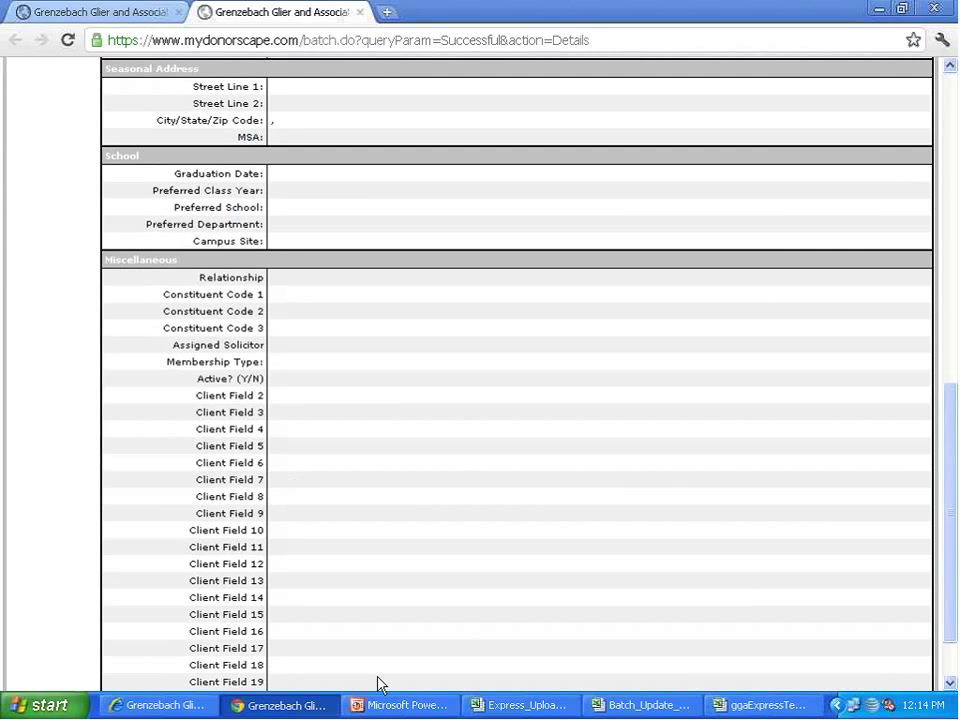
click(71, 14)
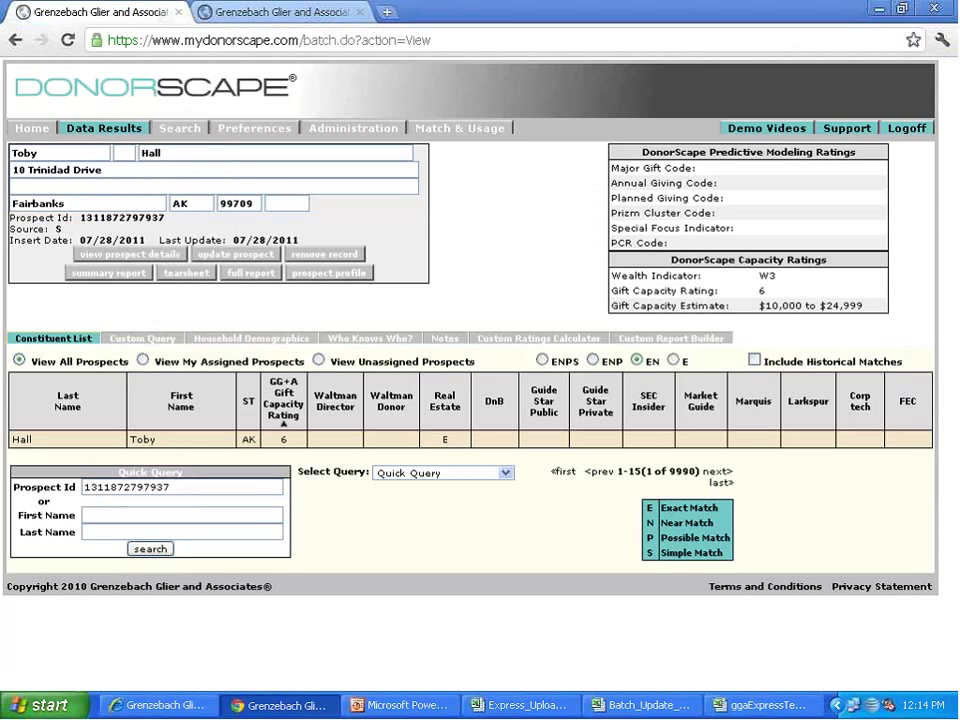
click(182, 128)
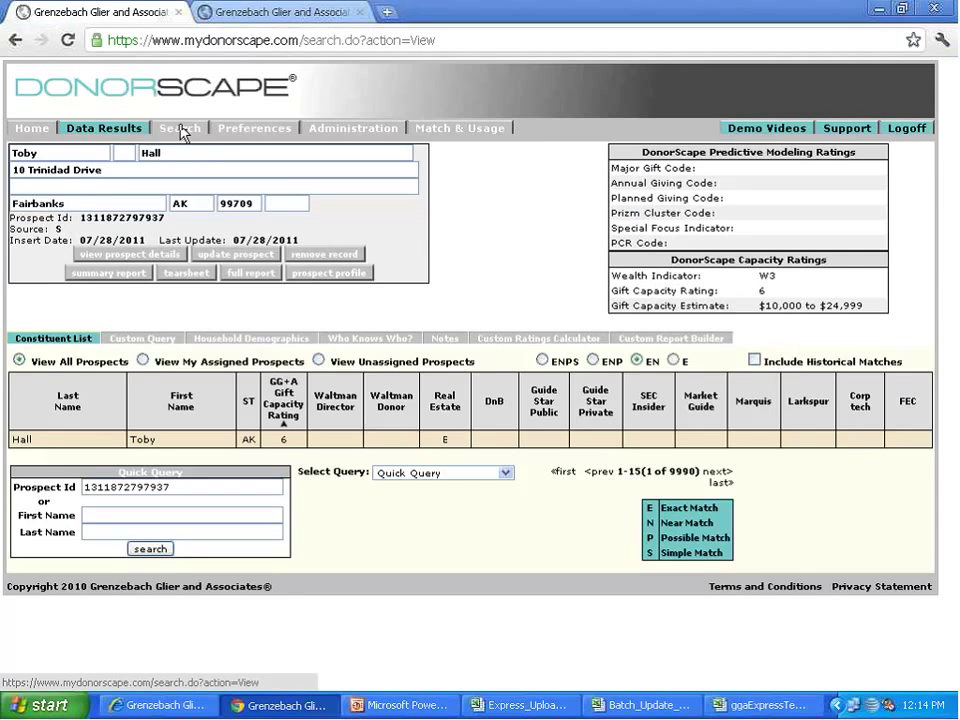
Switch to the Express Upload demo workbook in Excel, return to its first columns and open the Save As dialog.
click(752, 708)
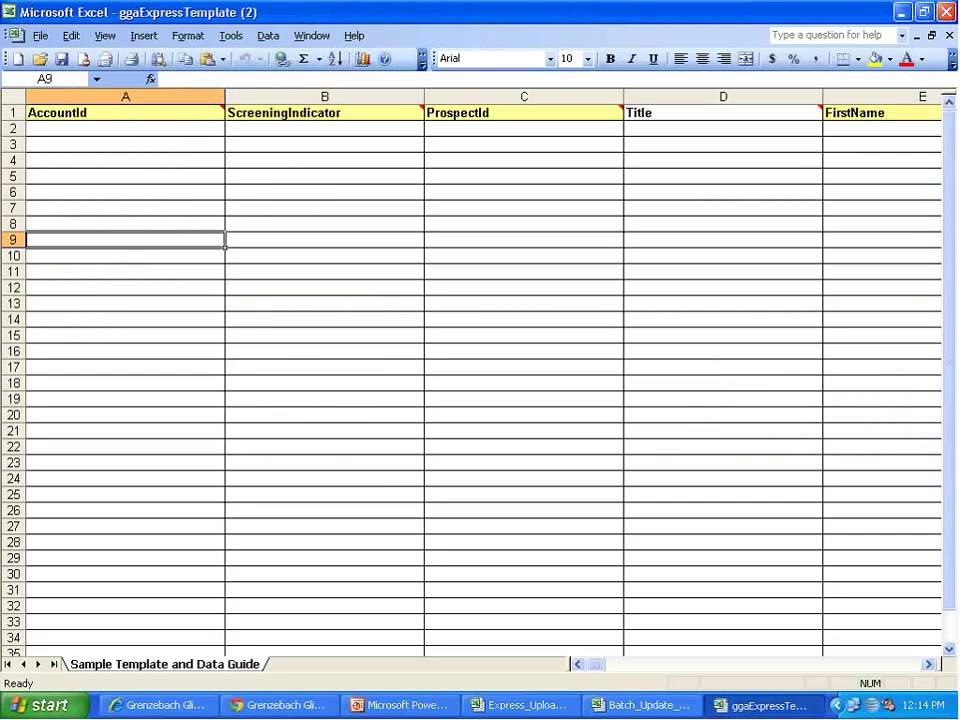
click(520, 705)
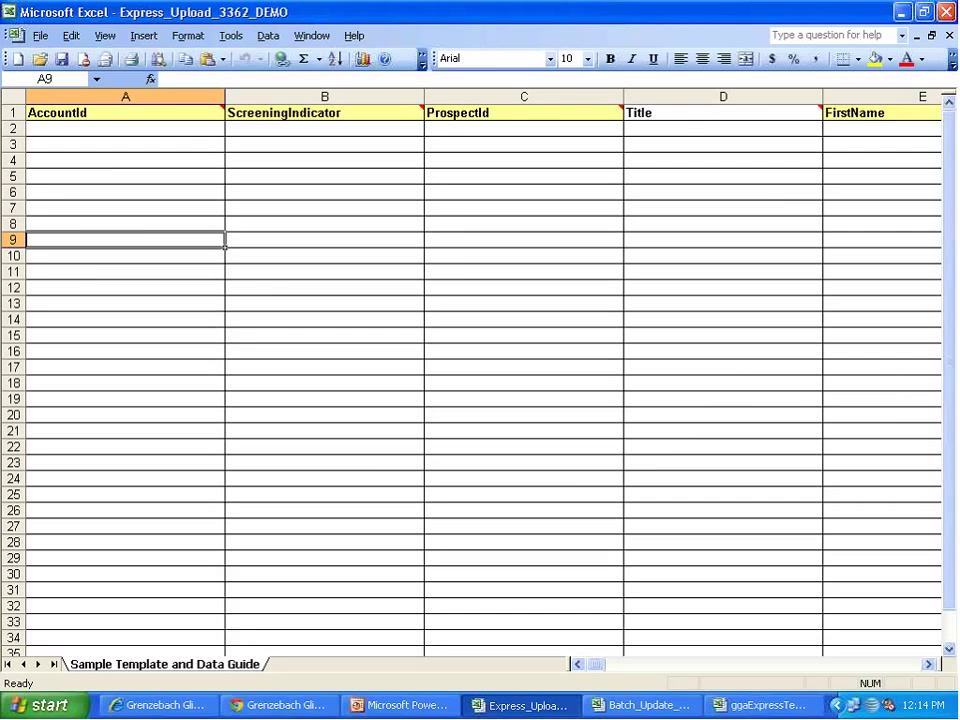
drag(820, 666, 574, 660)
click(38, 37)
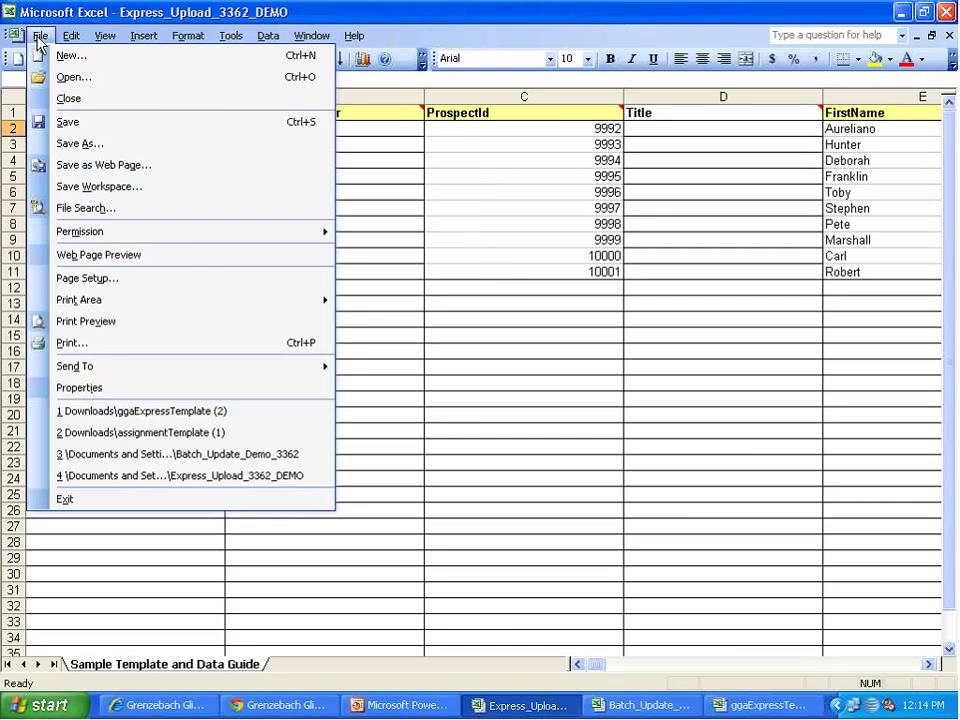
click(50, 43)
click(42, 37)
click(72, 143)
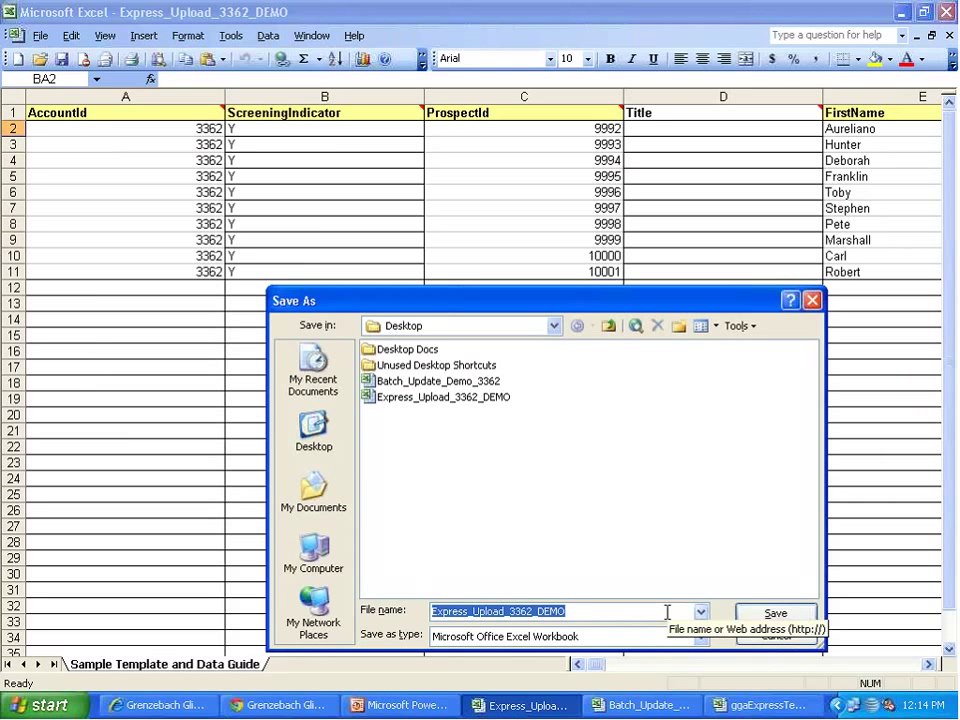
Save the workbook to the Desktop as CSV (Comma delimited), named with the account ID followed by _JulyUploads, declining the CSV format prompt.
text(3)
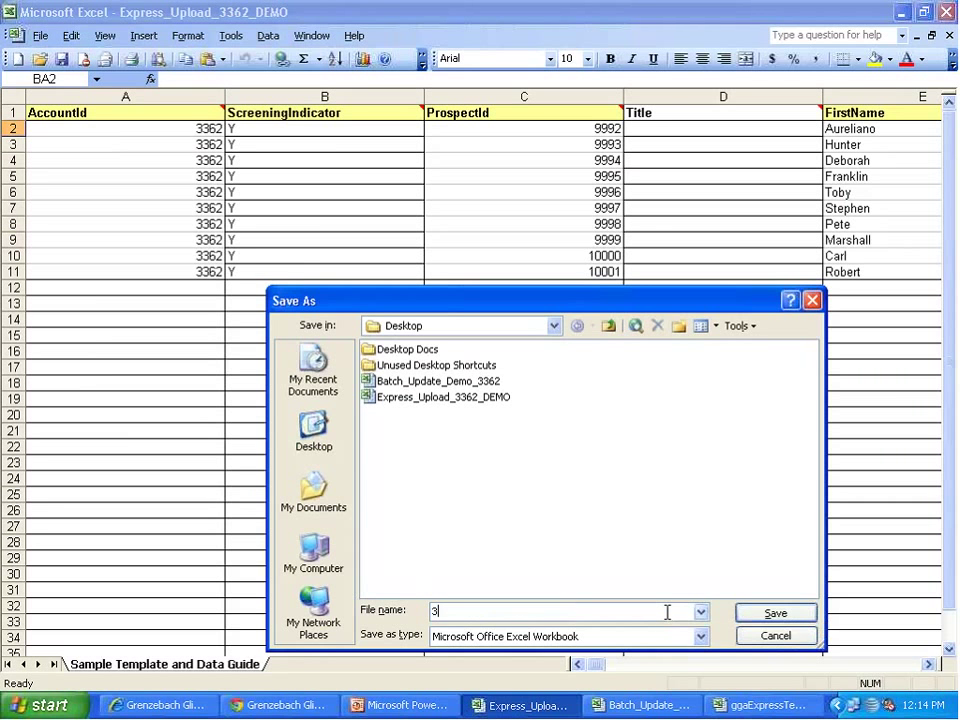
text(362_JulyUploads)
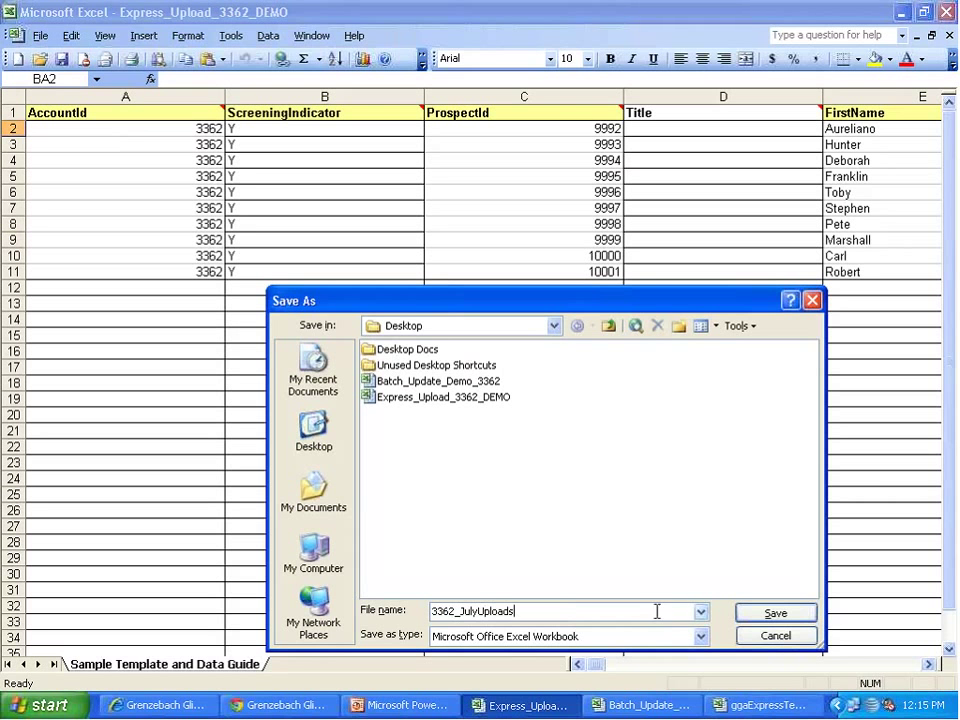
click(702, 637)
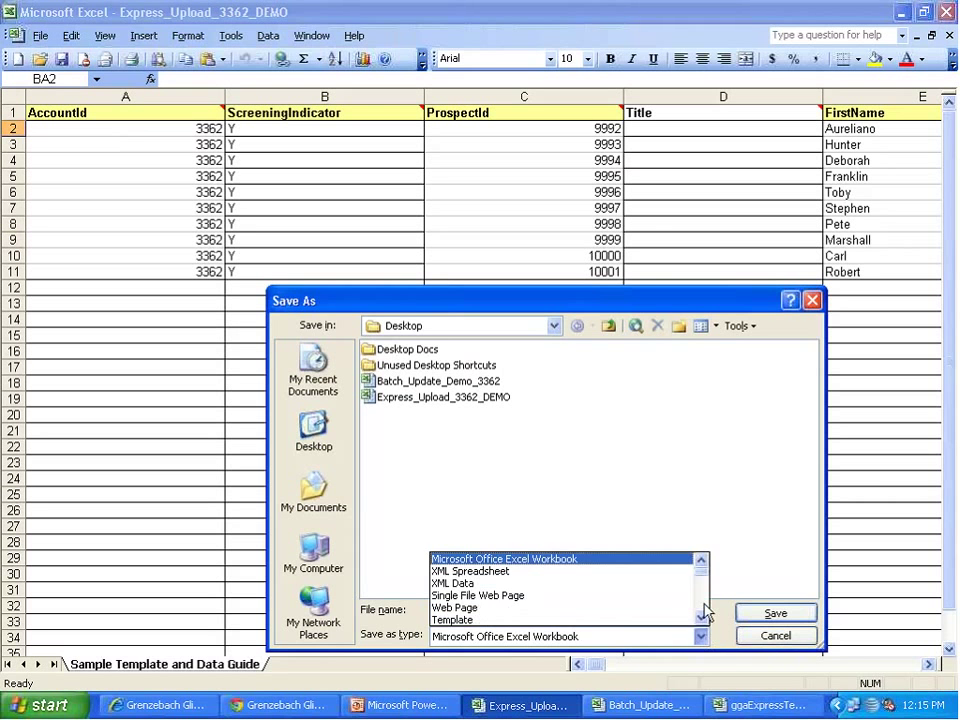
click(702, 616)
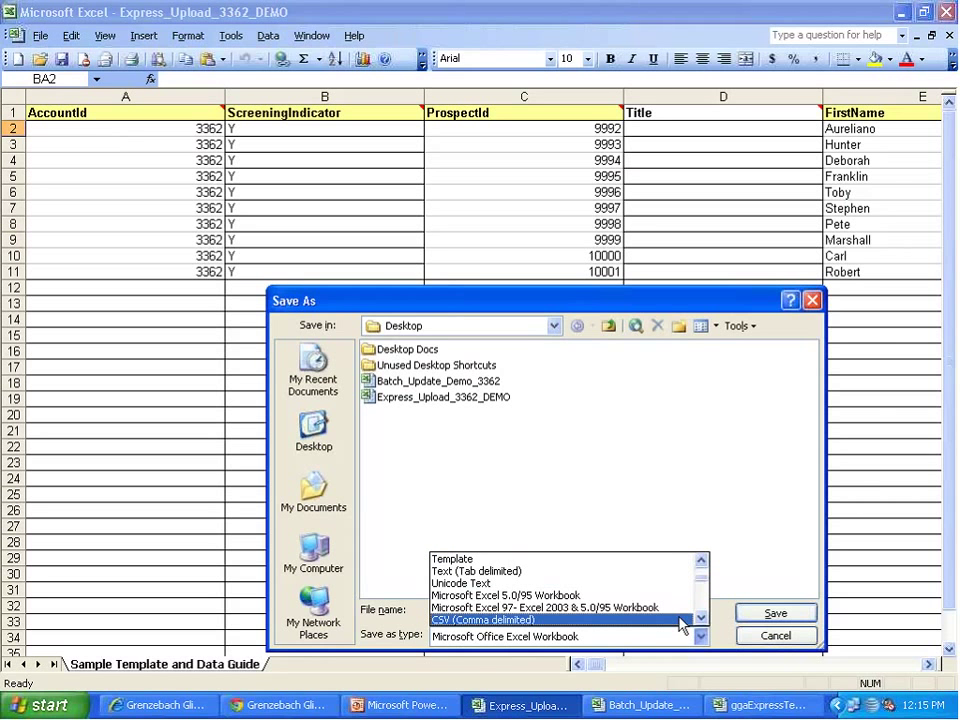
click(683, 620)
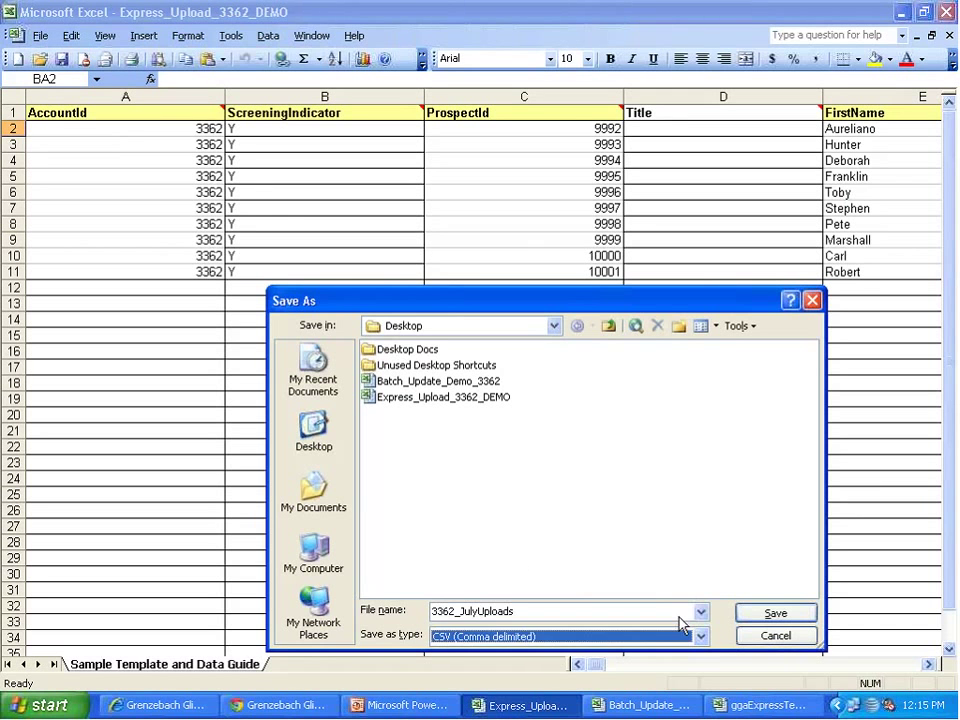
click(810, 615)
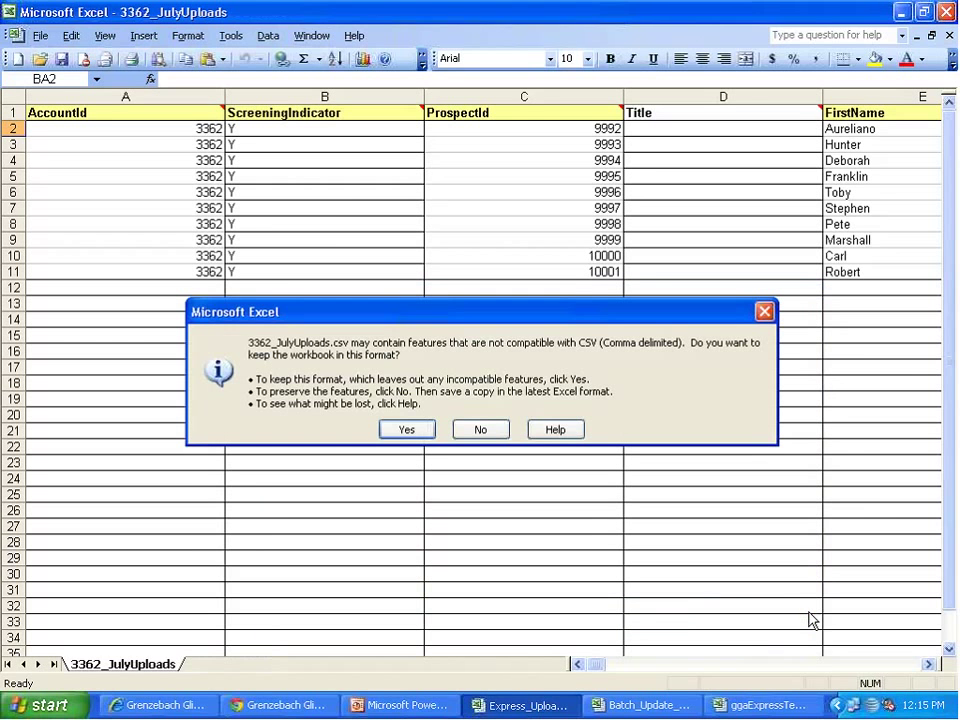
click(483, 430)
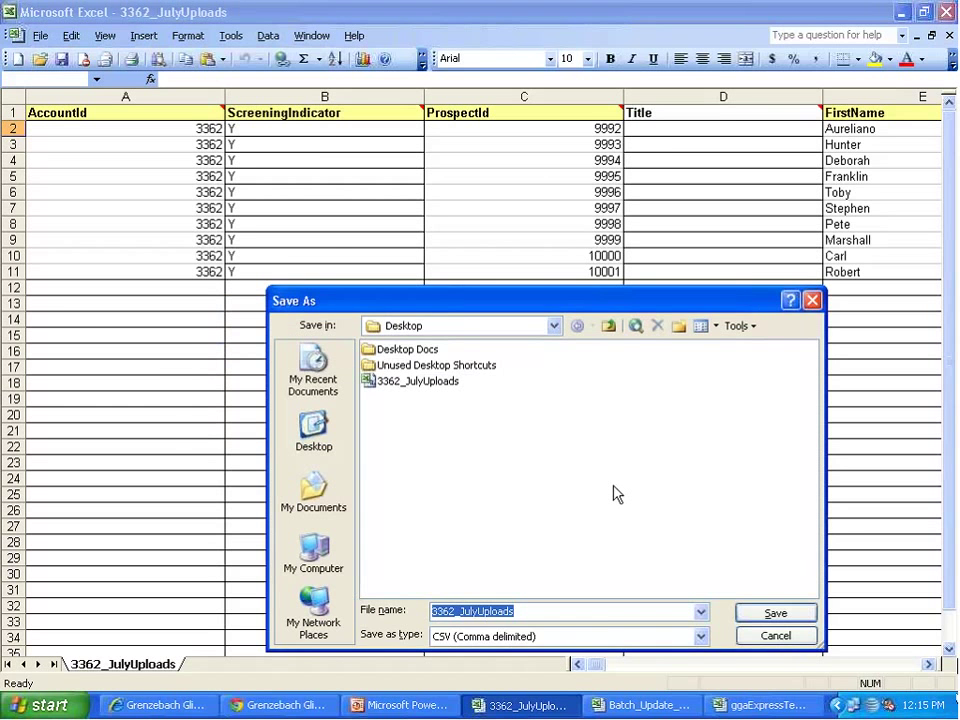
click(745, 630)
Save the July uploads file again over the existing Desktop CSV, replacing it and keeping the CSV format.
click(40, 36)
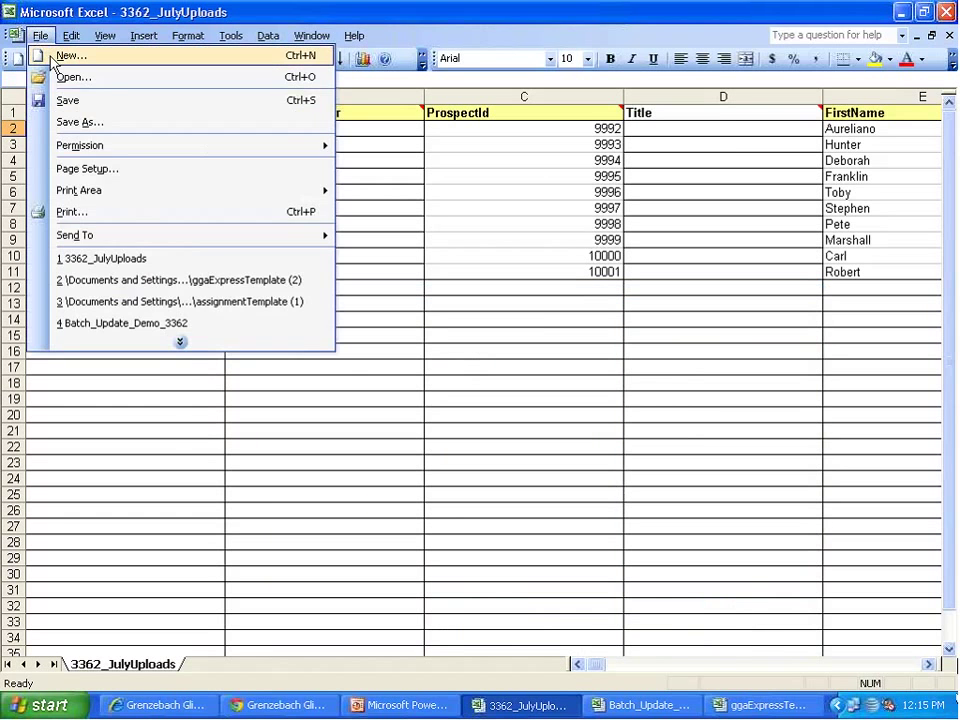
click(80, 121)
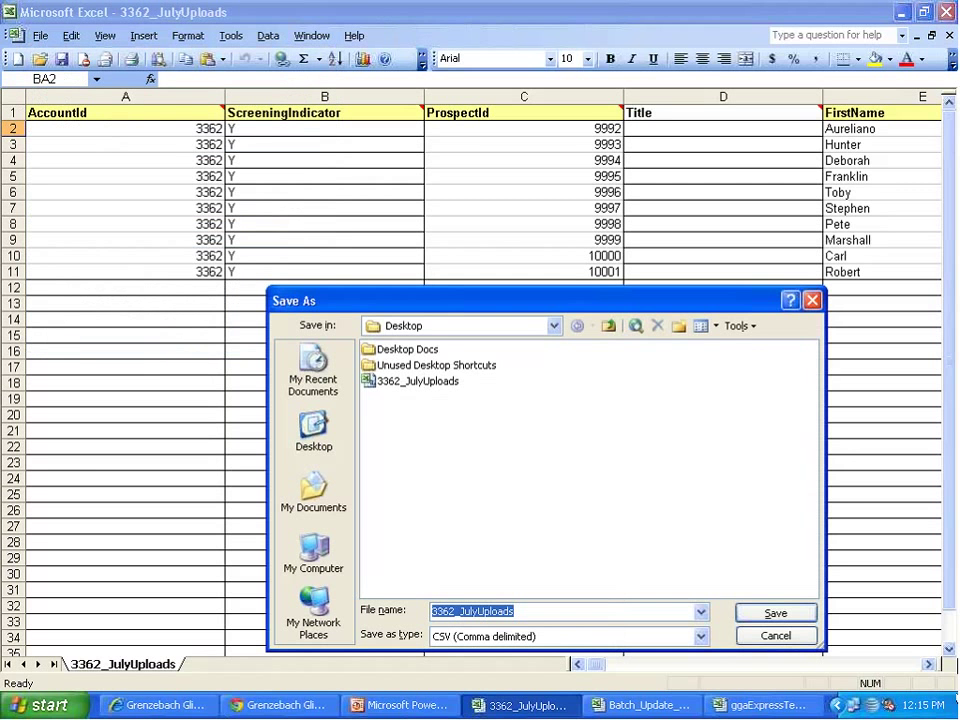
click(398, 382)
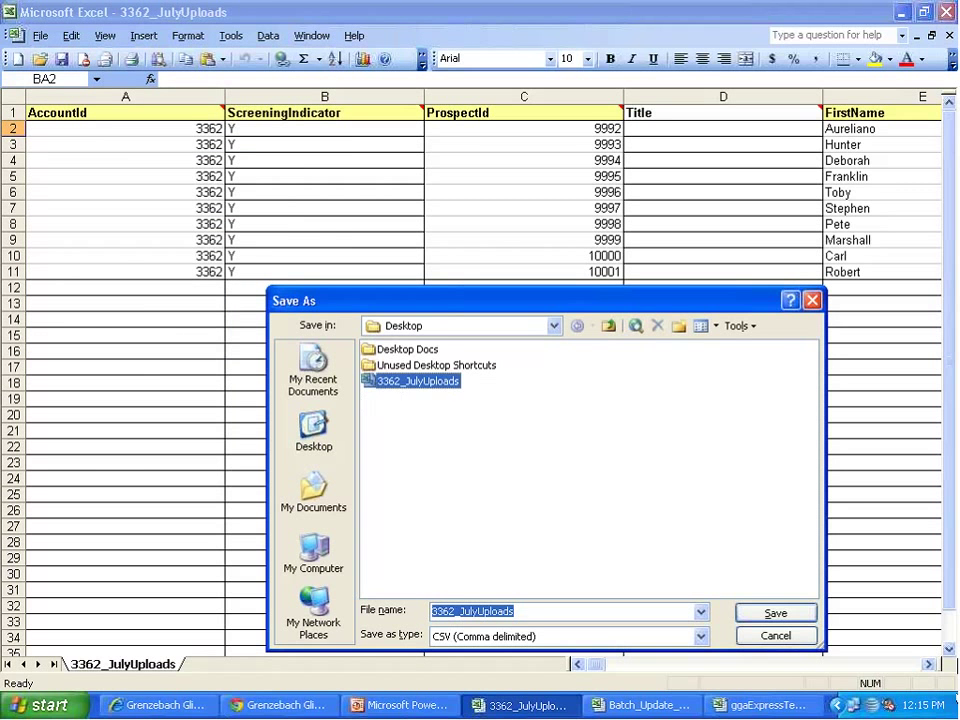
click(812, 618)
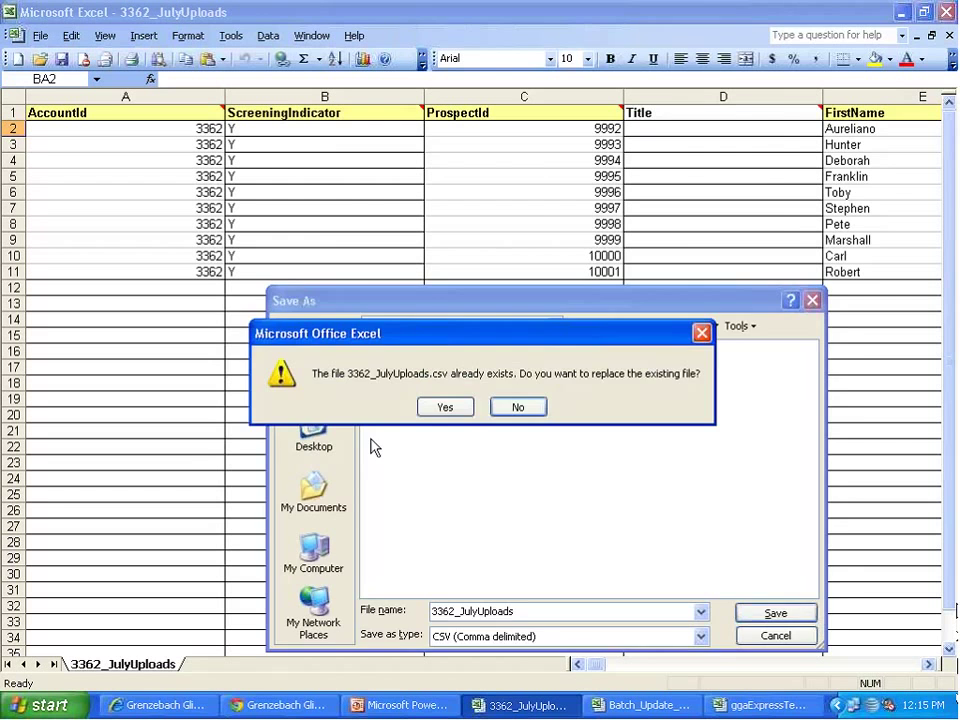
click(460, 414)
click(420, 423)
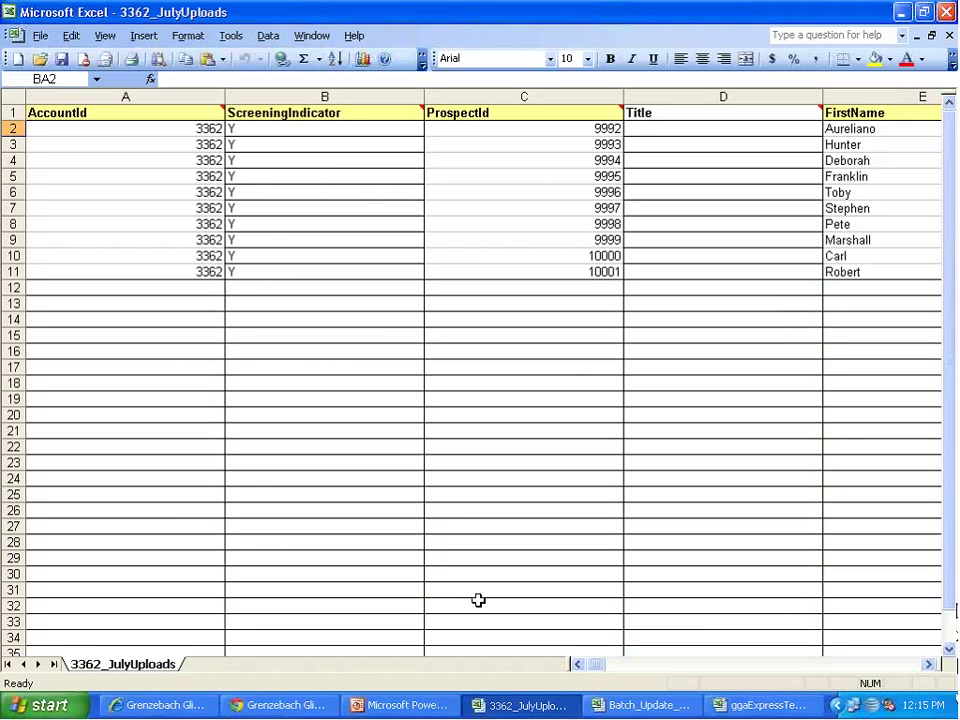
Switch to the DonorScape Express Upload page in Chrome and upload the July uploads CSV from the Desktop.
click(312, 708)
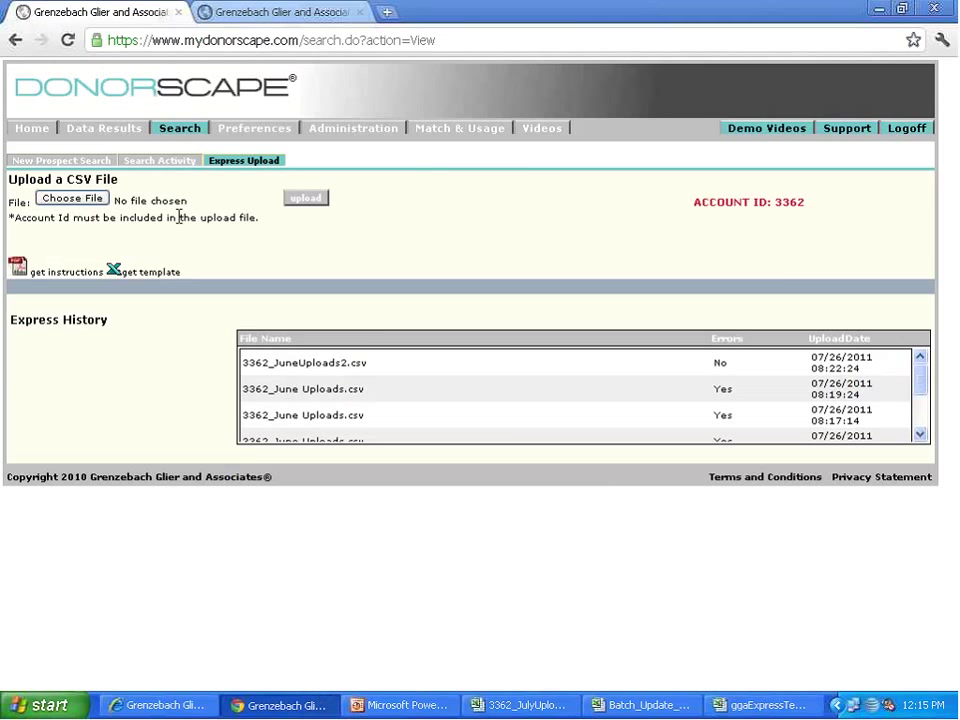
click(76, 198)
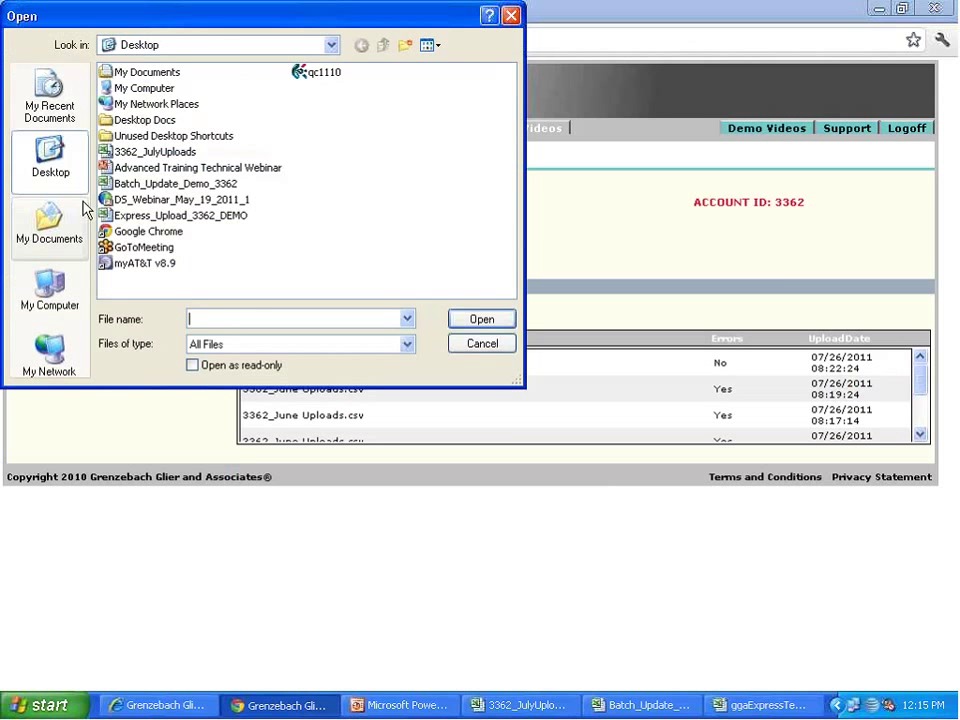
click(150, 152)
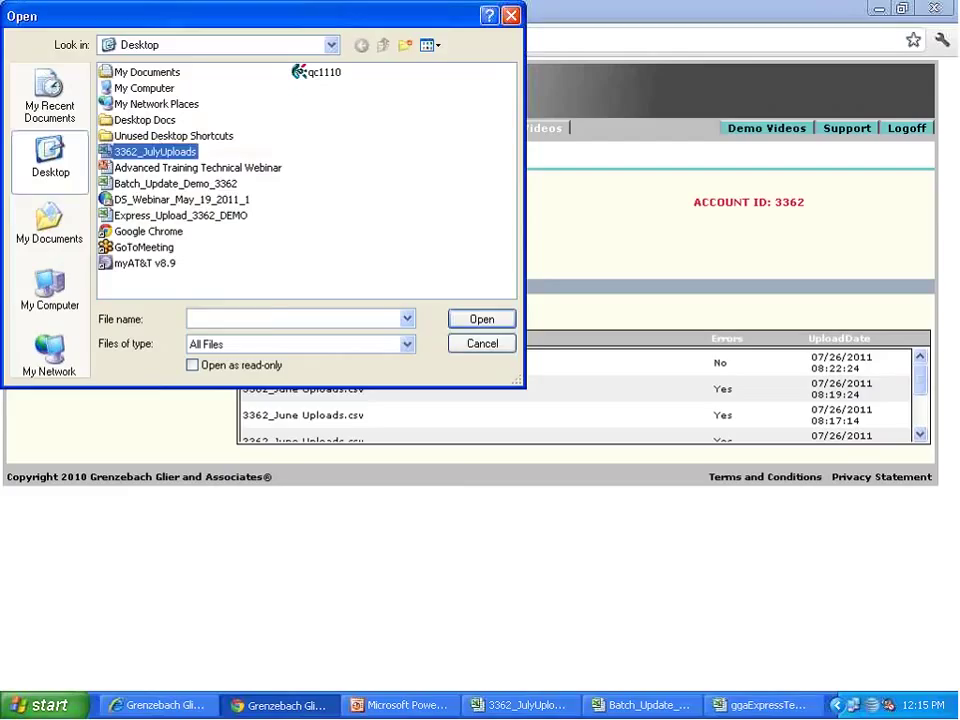
click(503, 323)
click(316, 201)
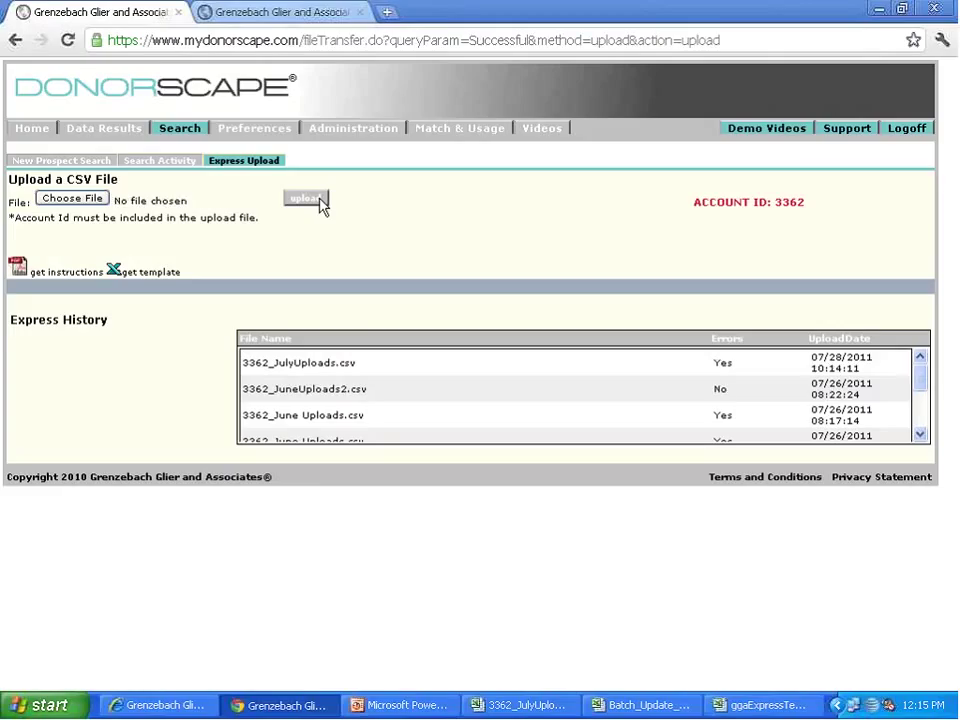
Open the error details for the July uploads file in Express History and read the listed row errors.
click(726, 363)
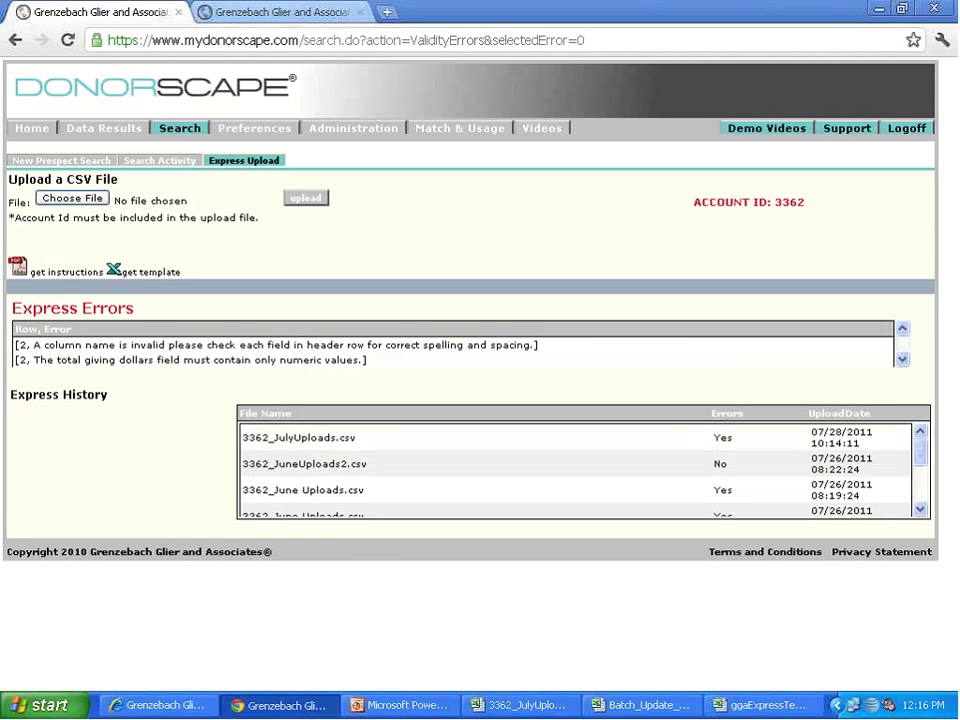
drag(19, 345, 24, 345)
click(52, 360)
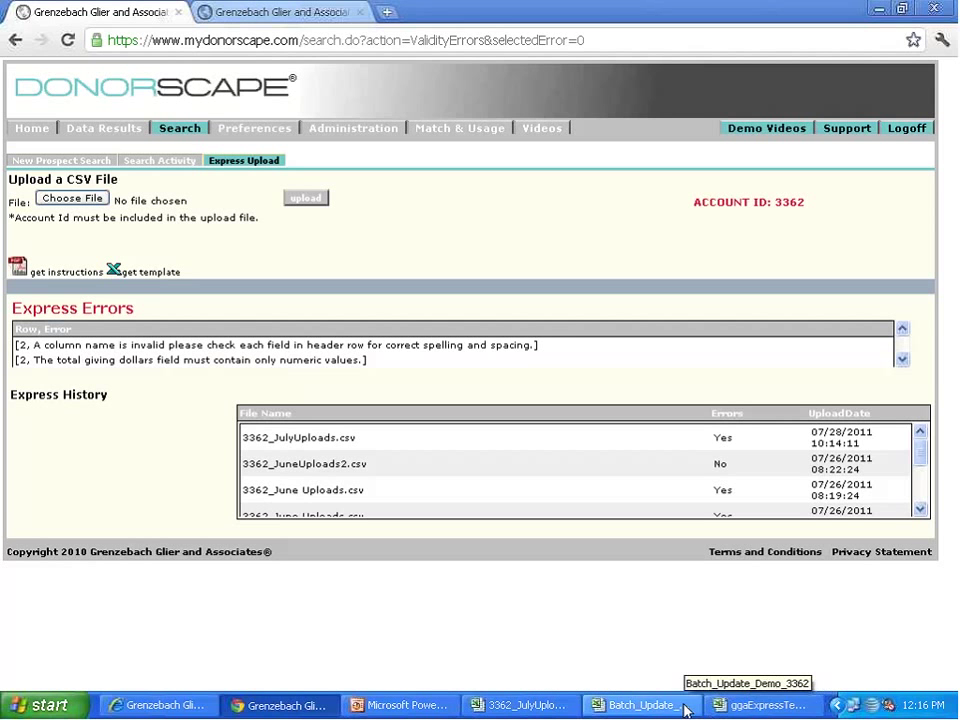
Switch to the July uploads file in Excel, check the columns from AccountId to HomeZipCode for missing required values, and select HomeState in row 3.
click(546, 705)
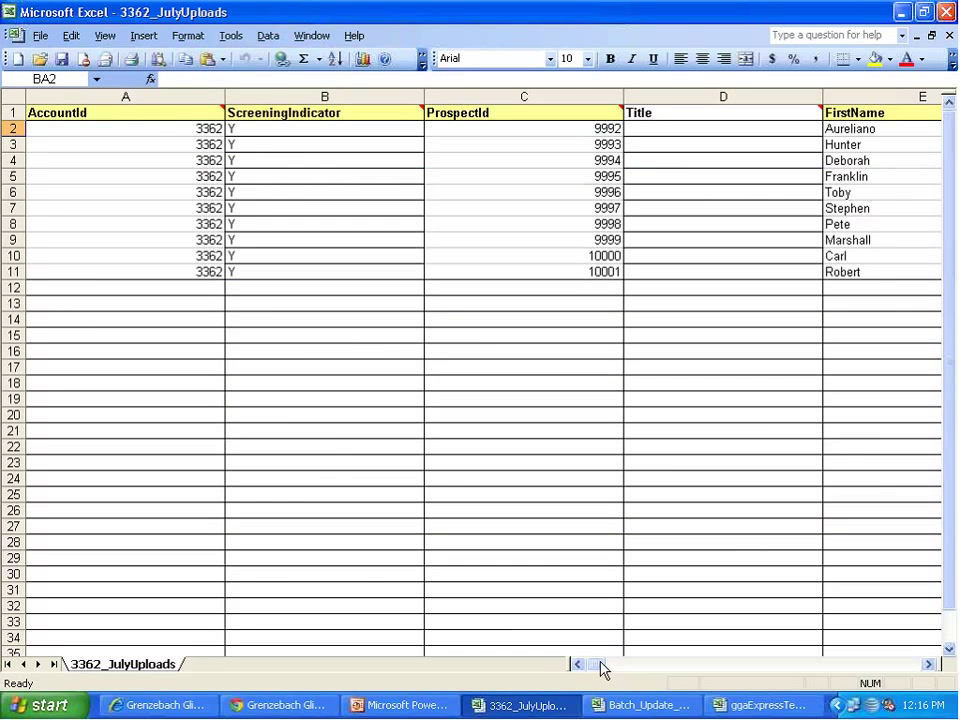
drag(602, 668, 627, 660)
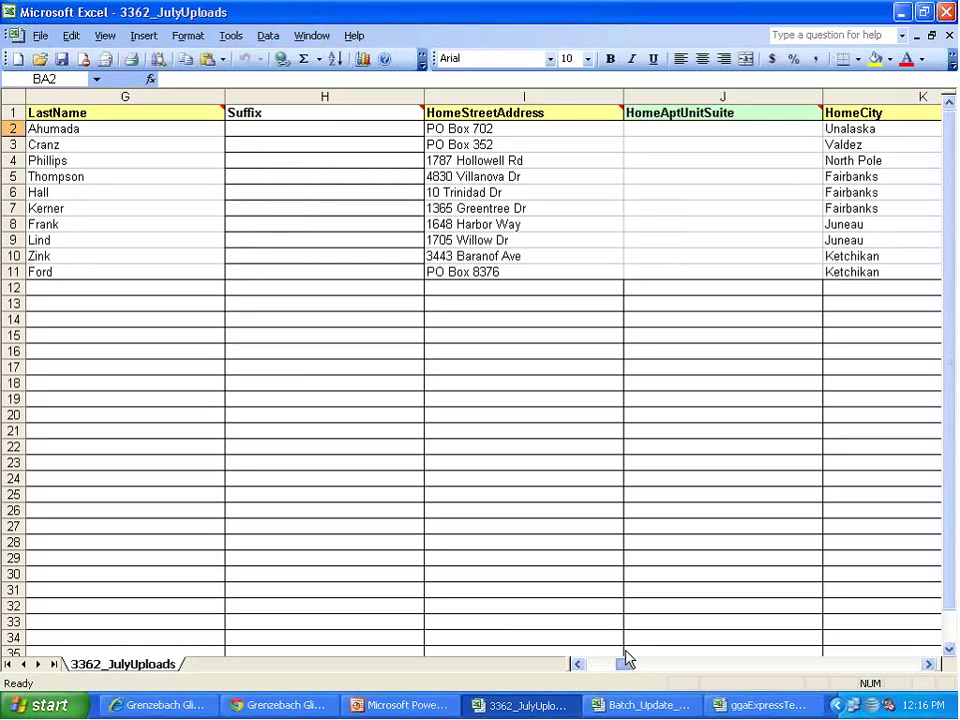
drag(627, 660, 645, 657)
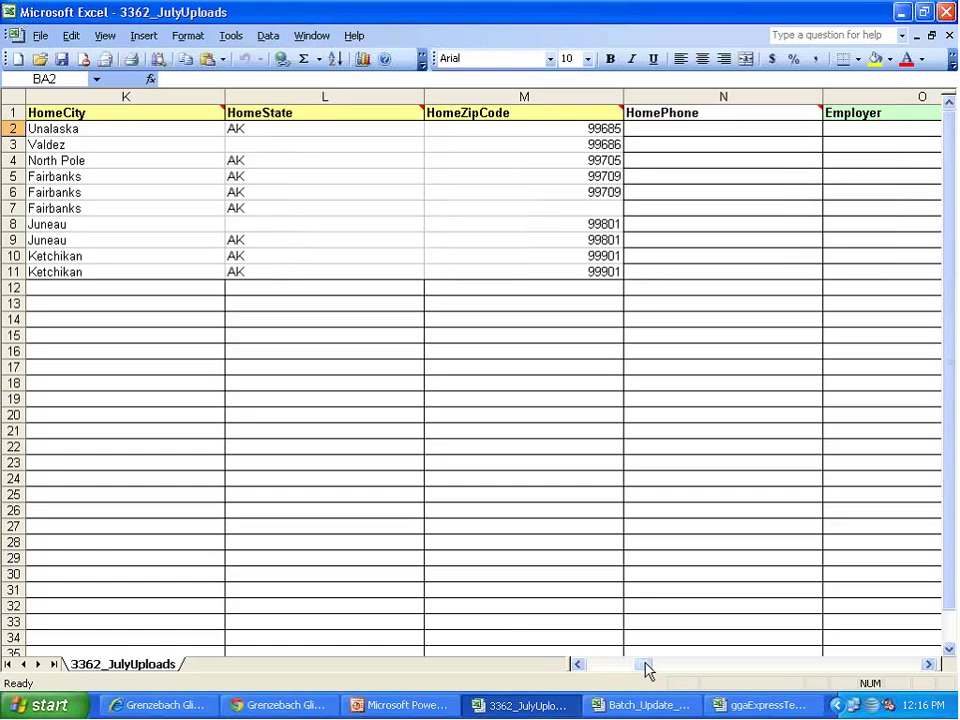
drag(646, 669, 600, 668)
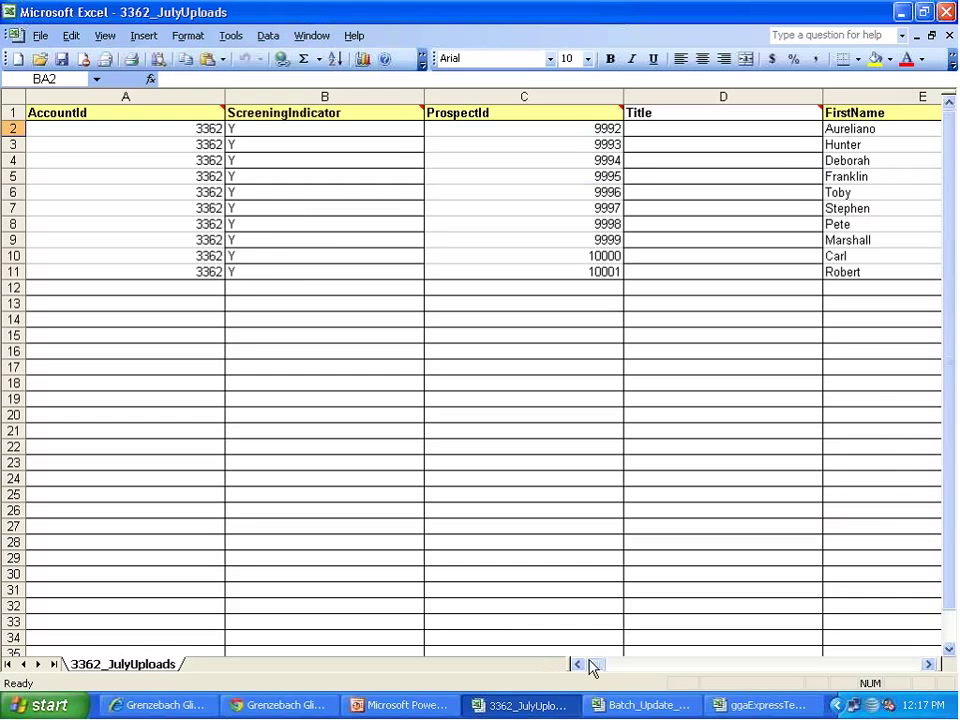
drag(590, 667, 606, 666)
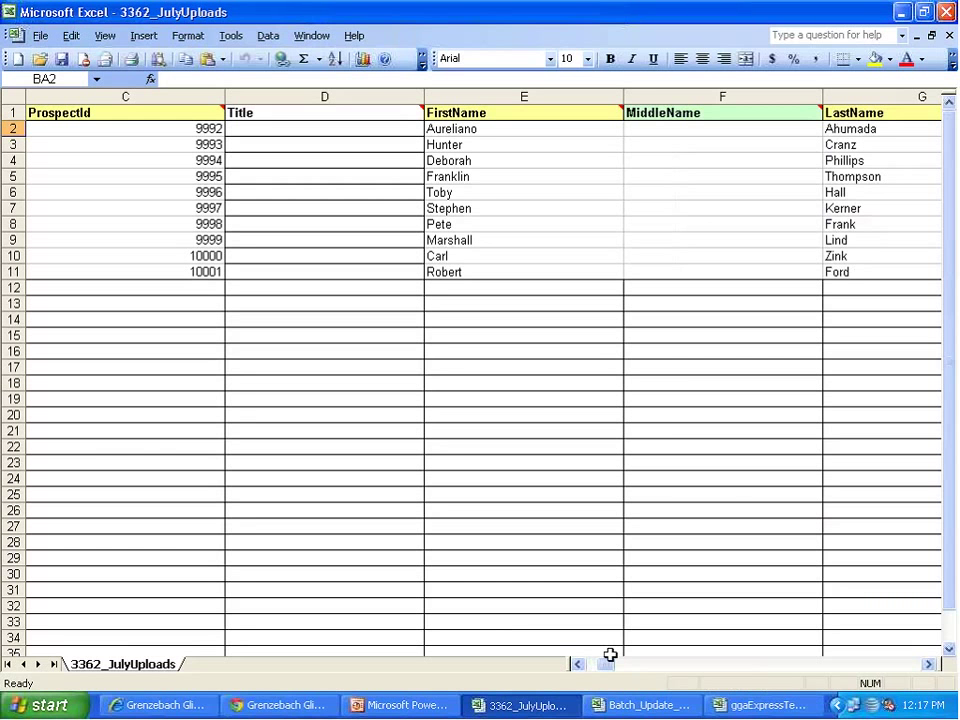
drag(610, 664, 645, 655)
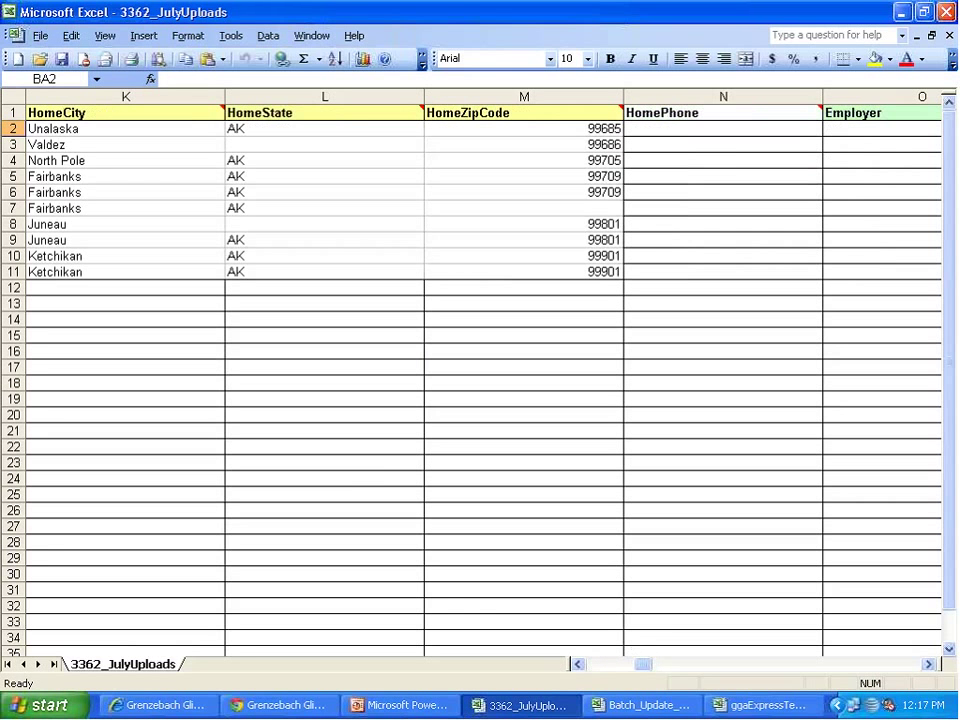
mouse_move(313, 112)
scroll(645, 671, right, 1)
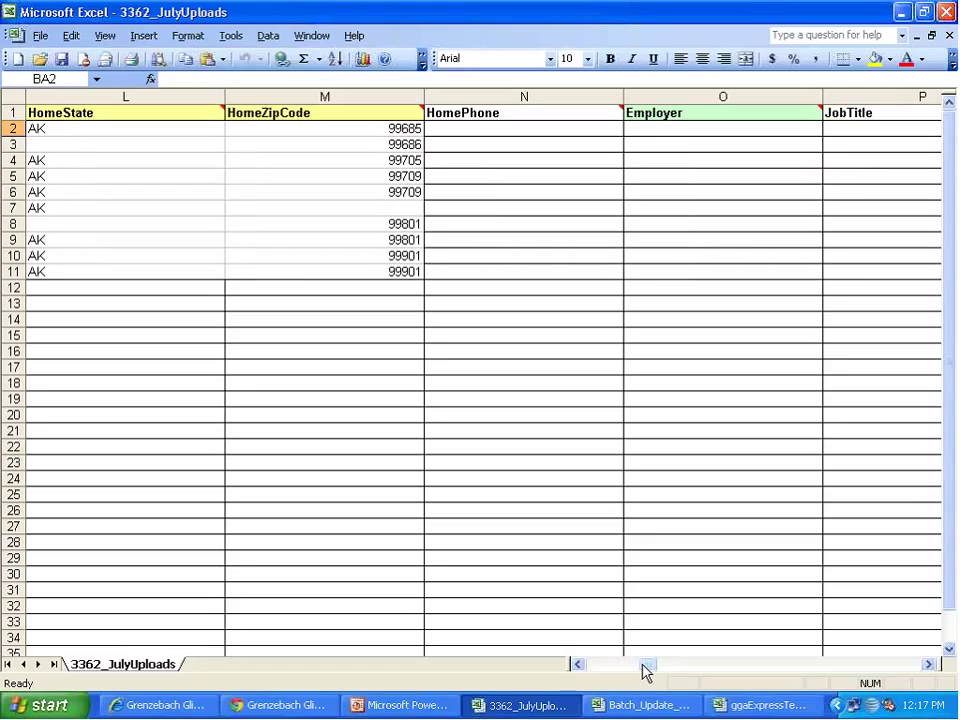
scroll(644, 666, left, 1)
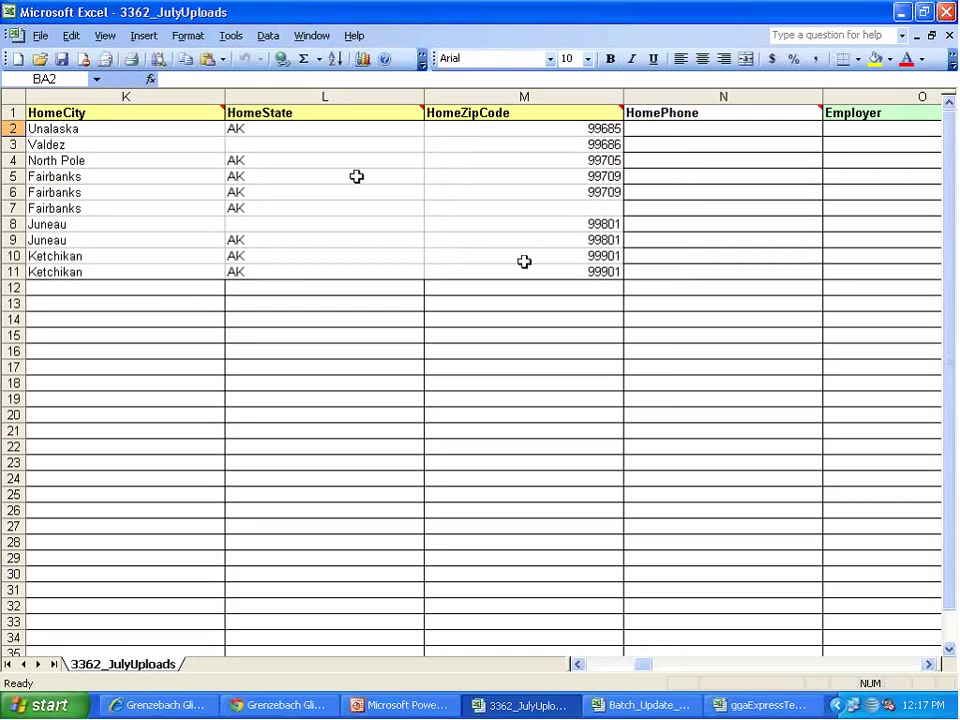
click(364, 144)
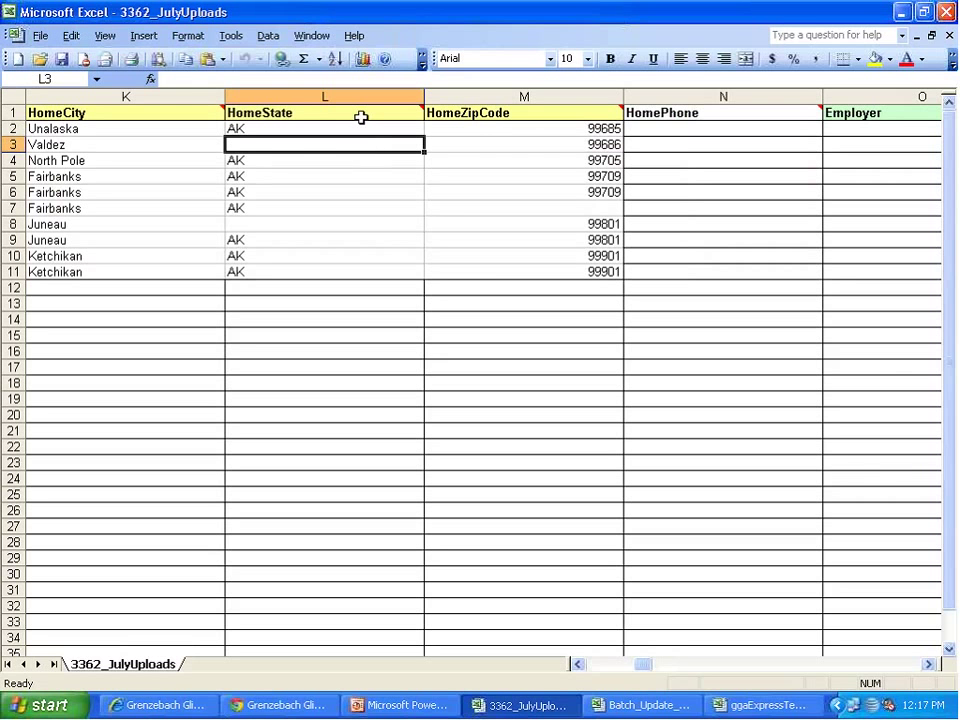
Check the entry rules for HomeState and HomeZipCode, and enter 00000 as the missing HomeZipCode in row 7.
mouse_move(361, 115)
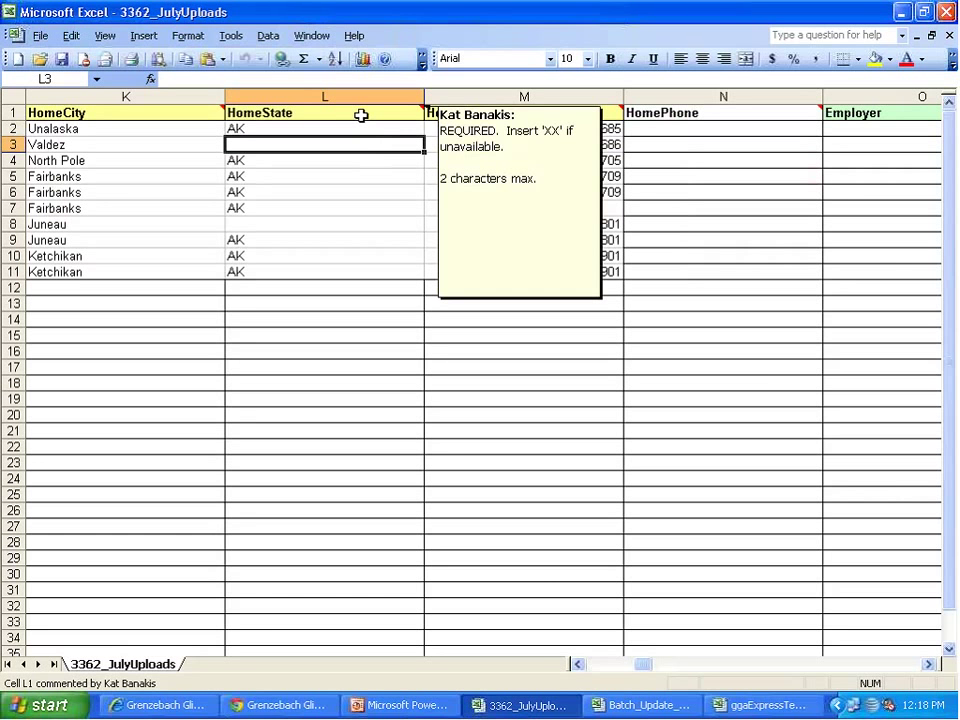
mouse_move(563, 109)
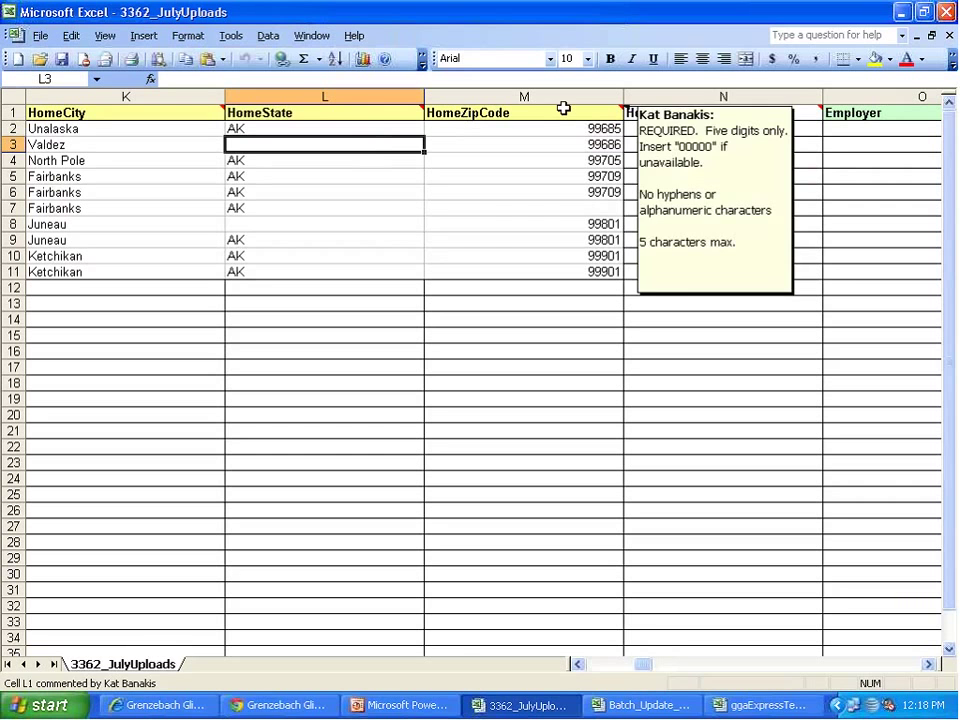
click(589, 208)
text(0)
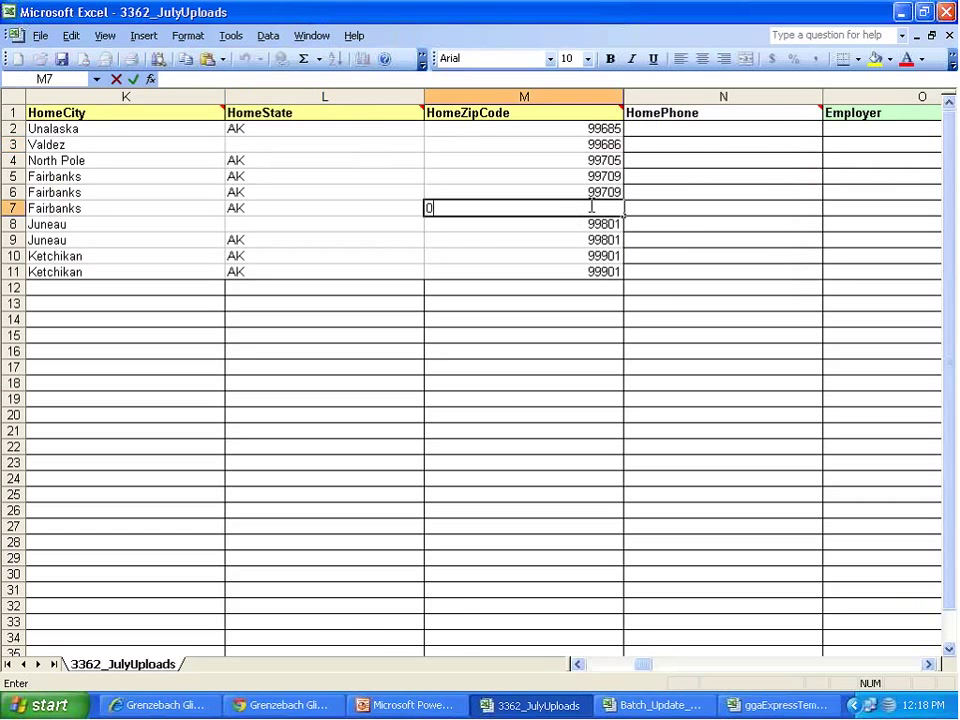
text(0000)
Fill the missing HomeState values in rows 3 and 8 with AK.
double_click(285, 145)
text(AK)
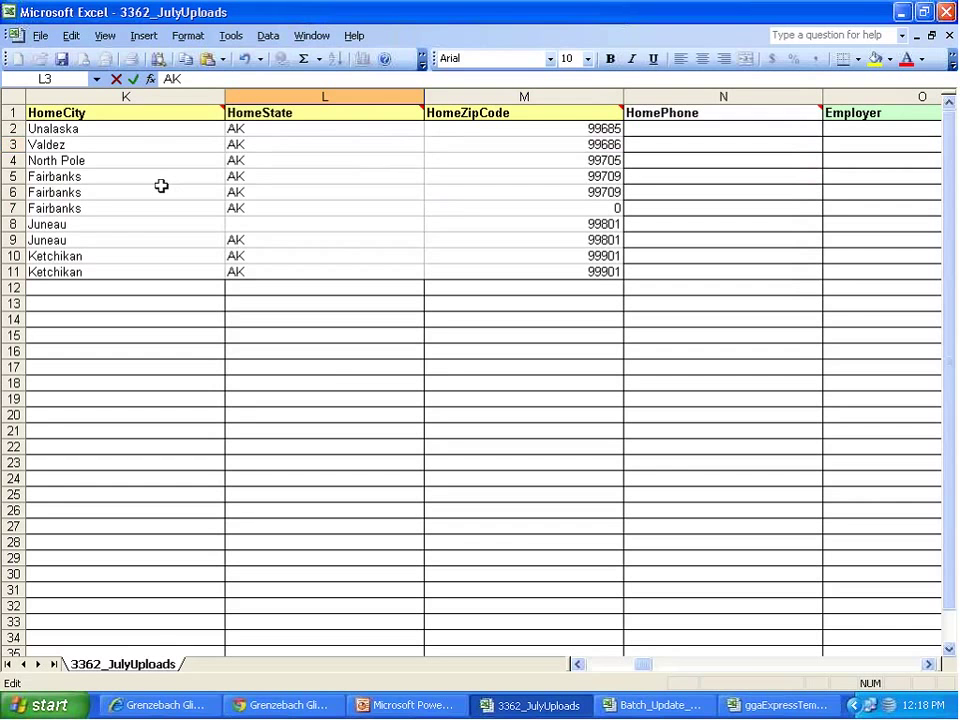
double_click(266, 222)
text(AK)
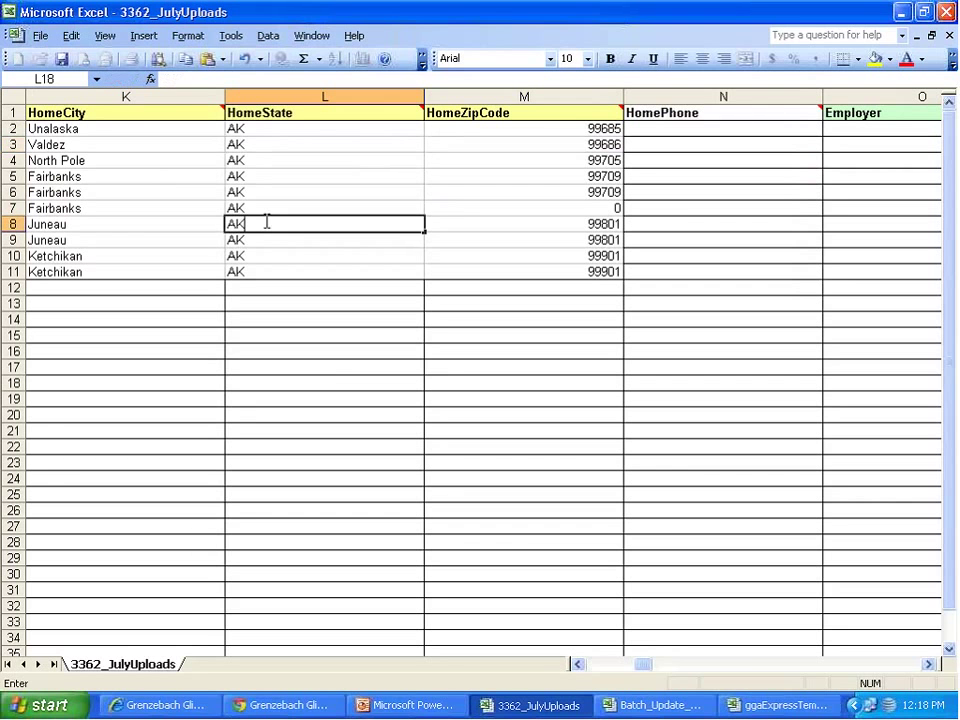
click(332, 381)
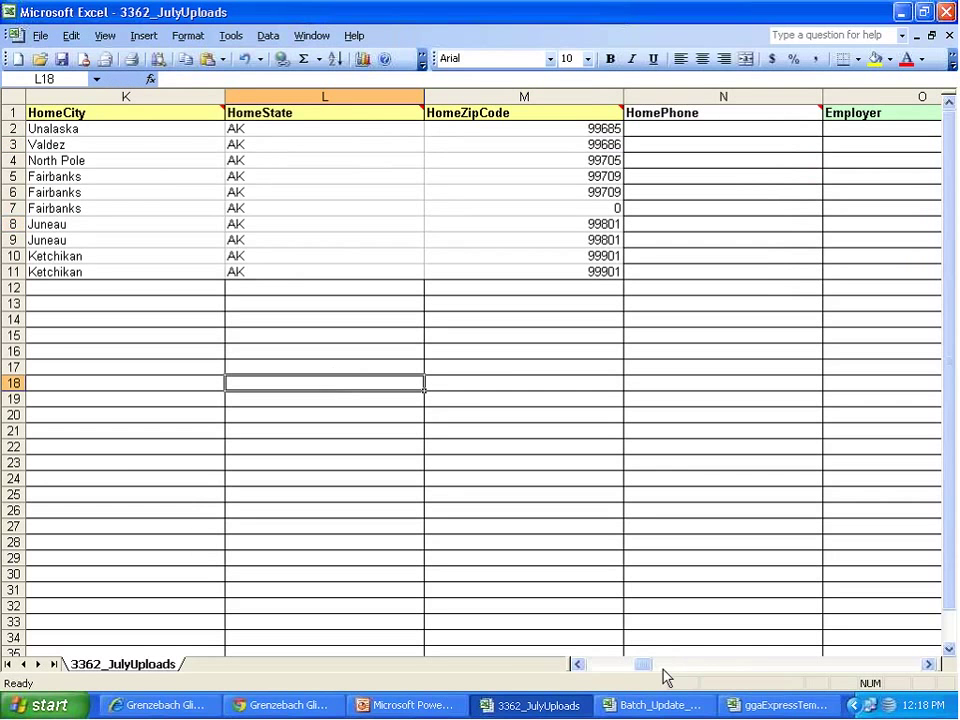
Replace every NOTHING entry in the TotalGivingDollars column, rows 2 to 5 and 7 to 11, with 0.
drag(646, 668, 716, 645)
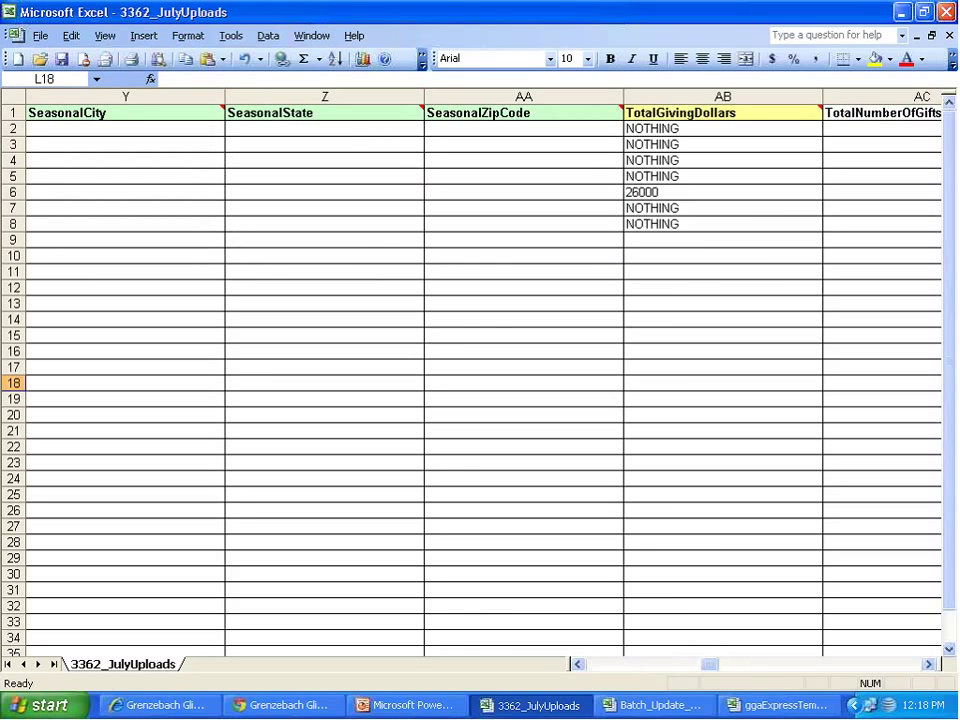
drag(700, 130, 690, 175)
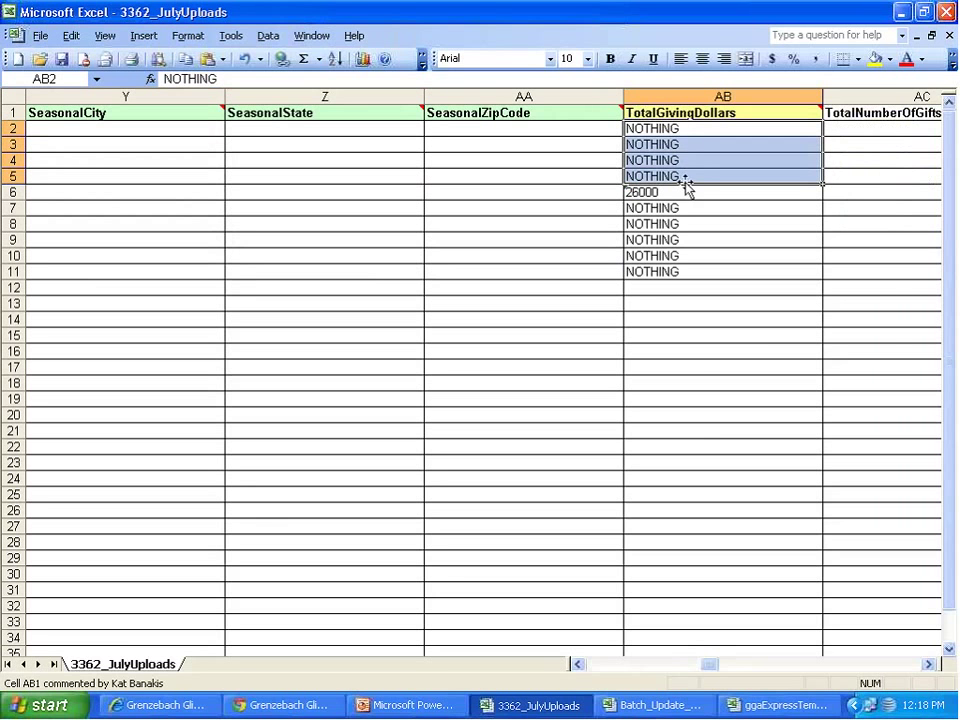
drag(703, 664, 707, 664)
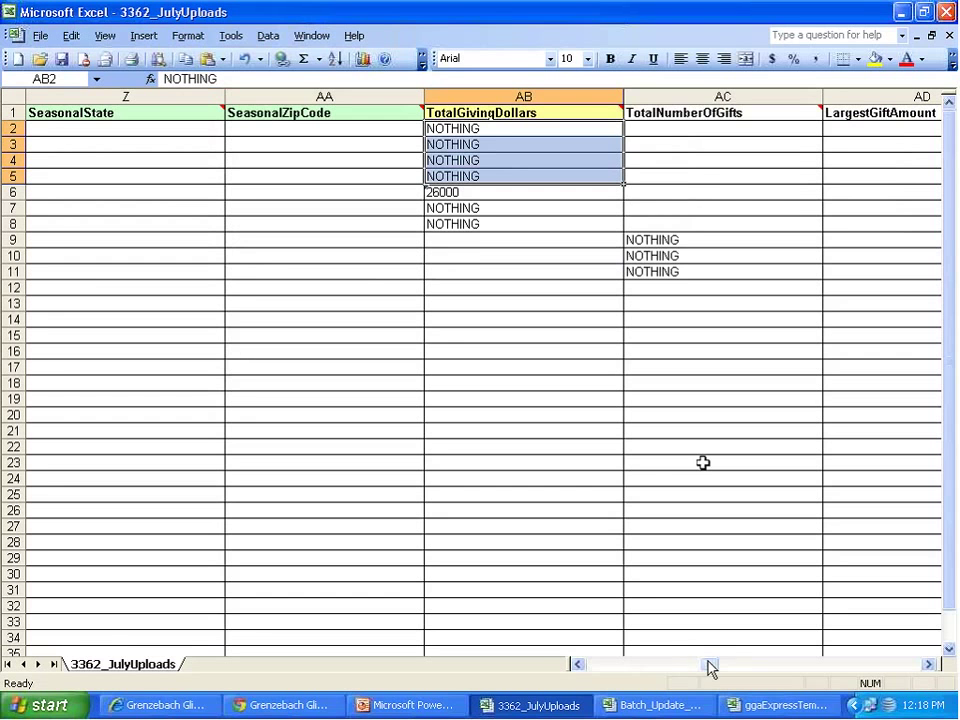
mouse_move(467, 115)
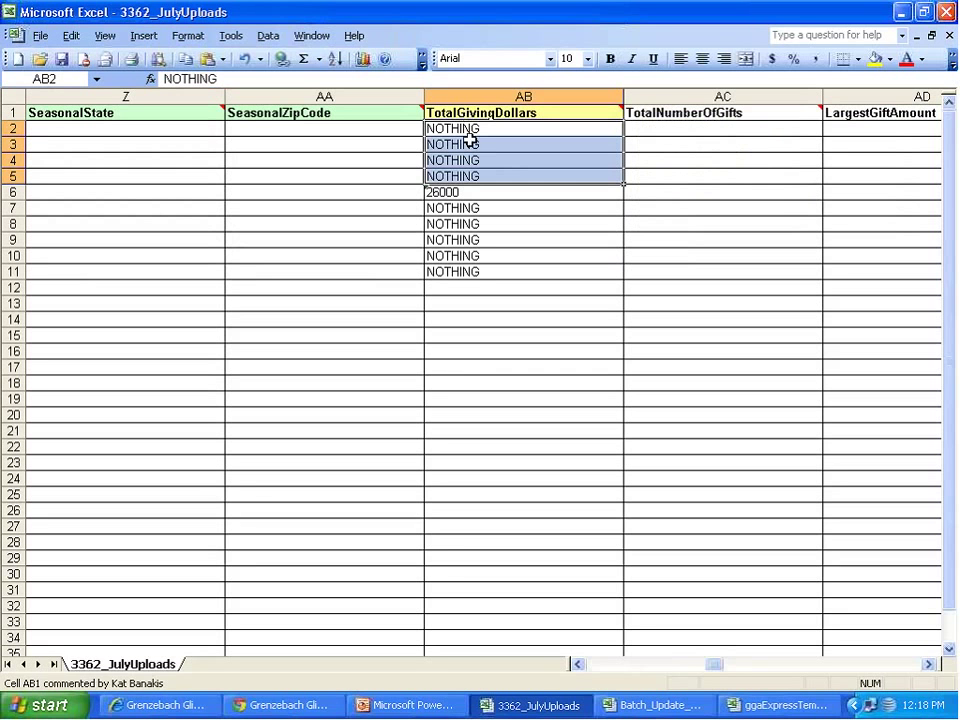
text(0)
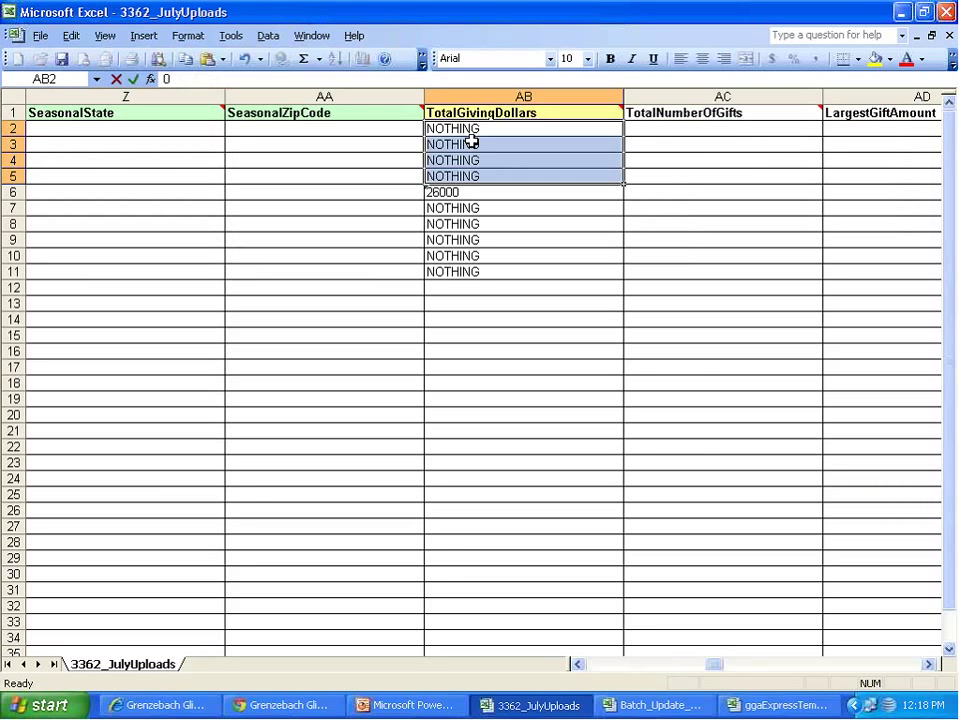
key(Return)
text(0)
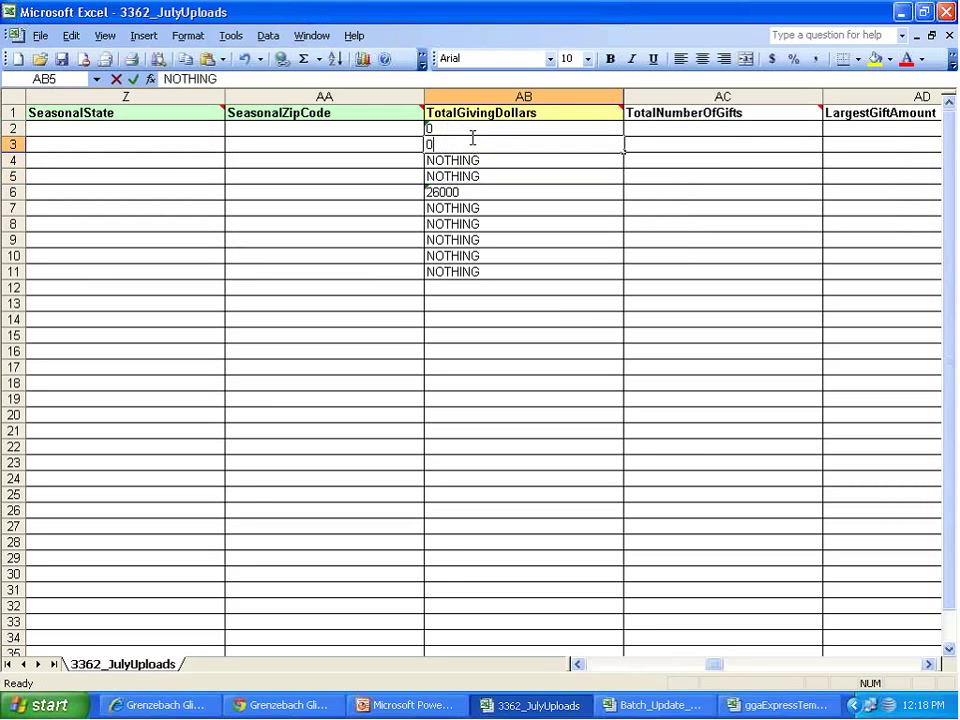
key(Return)
text(0)
key(Return)
text(0)
key(Return)
key(Return)
text(0)
key(Return)
text(0)
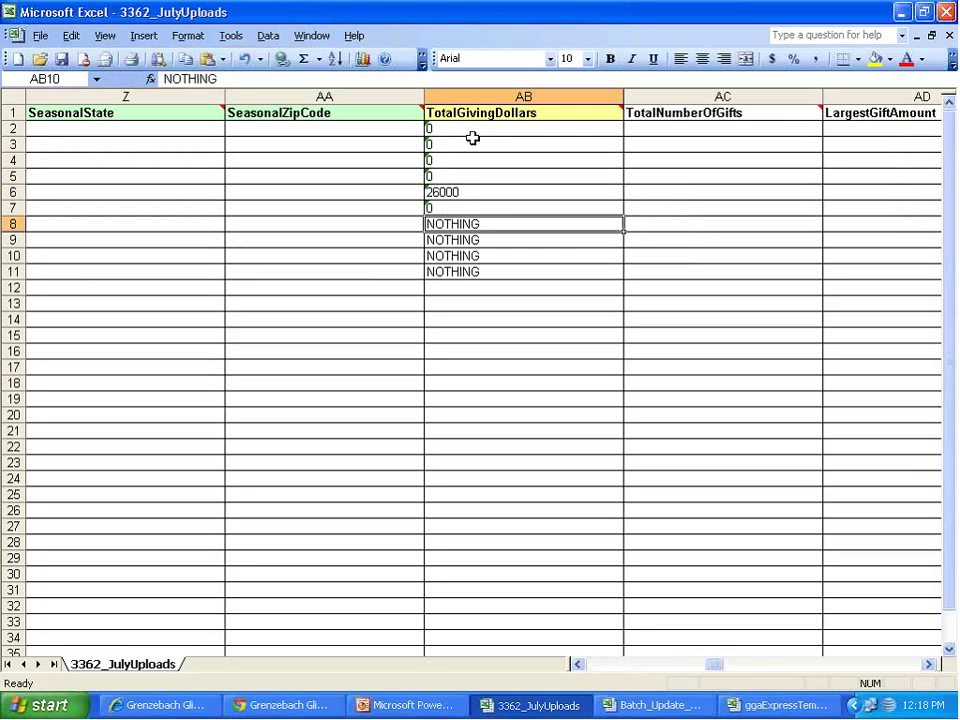
key(Return)
text(0)
key(Return)
text(0)
key(Return)
text(0)
key(Return)
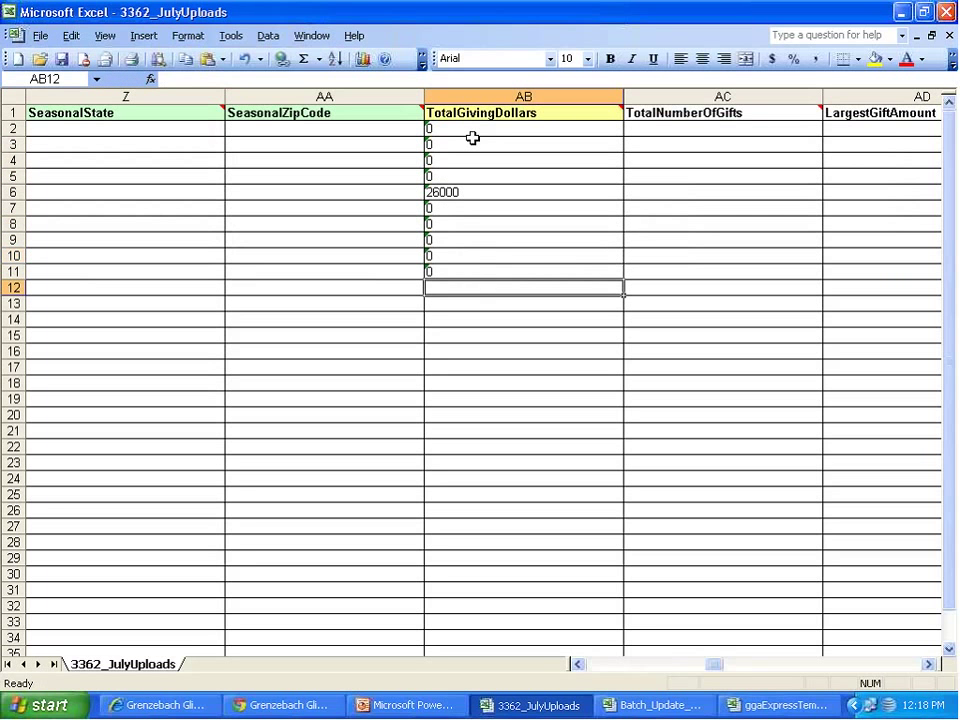
Save the corrected July uploads file over the existing CSV on the Desktop, replacing it and keeping the CSV format.
key(Left)
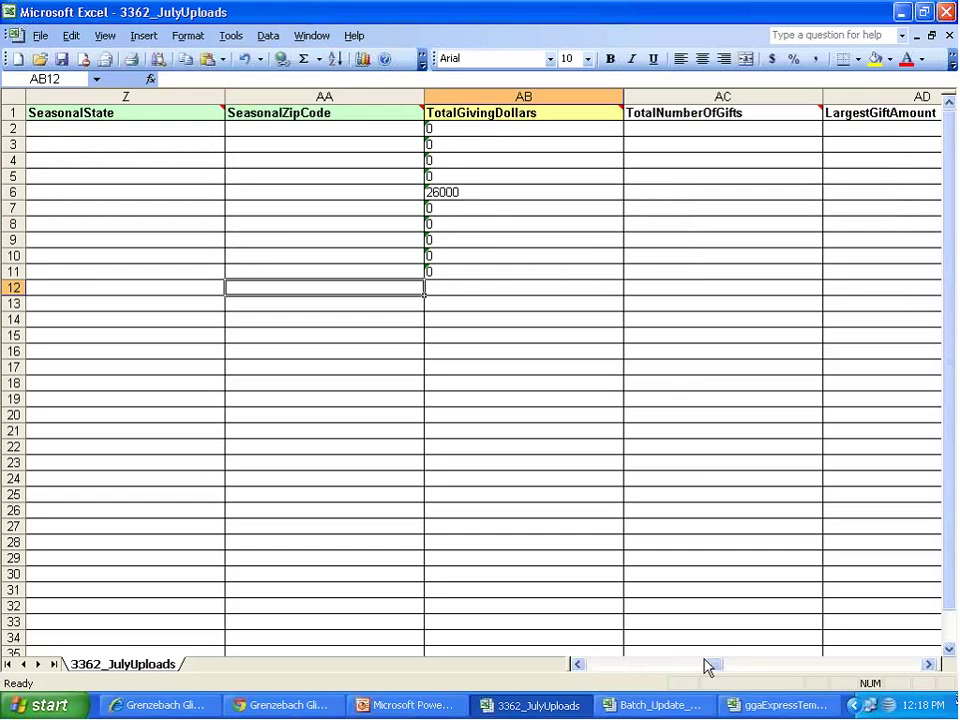
key(Left)
key(Left)
key(Left)
key(Left)
key(Left)
key(Left)
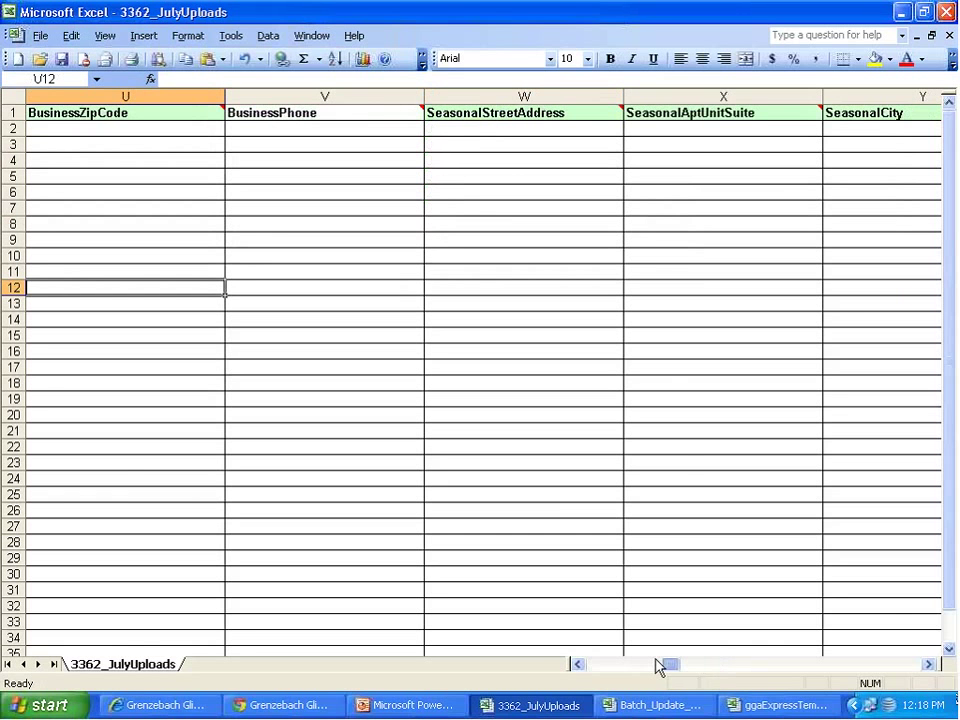
drag(660, 666, 594, 647)
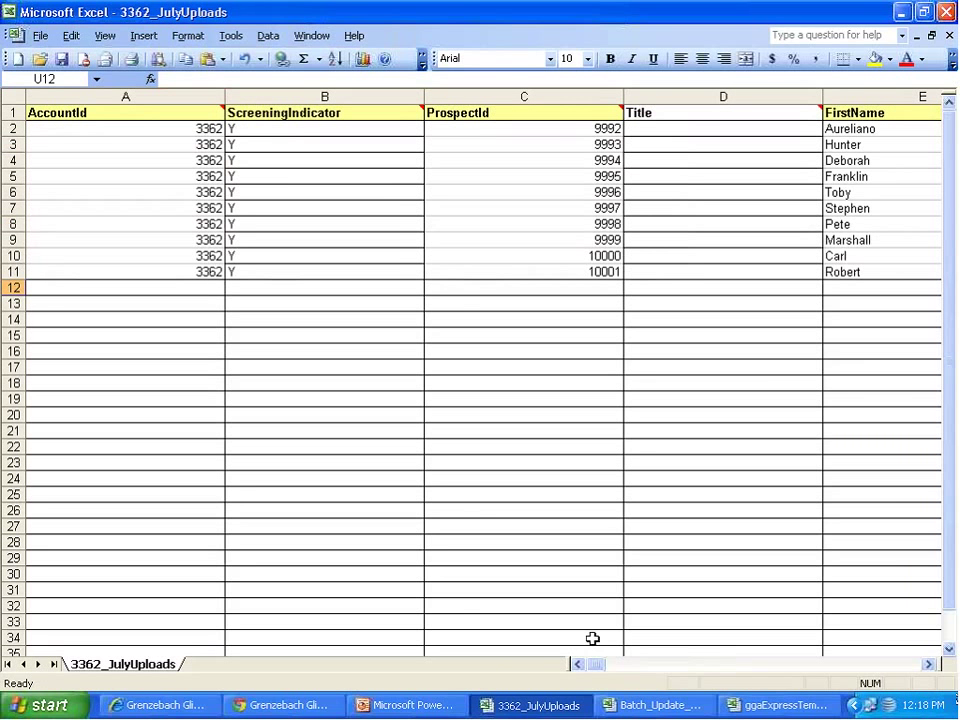
click(40, 36)
click(82, 122)
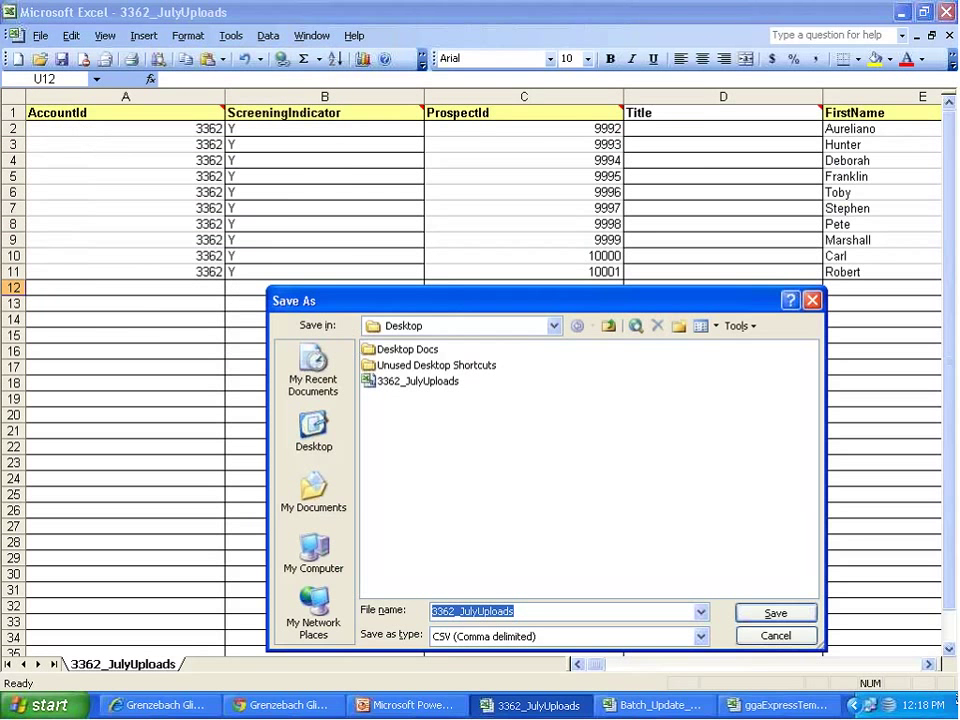
click(440, 384)
click(775, 613)
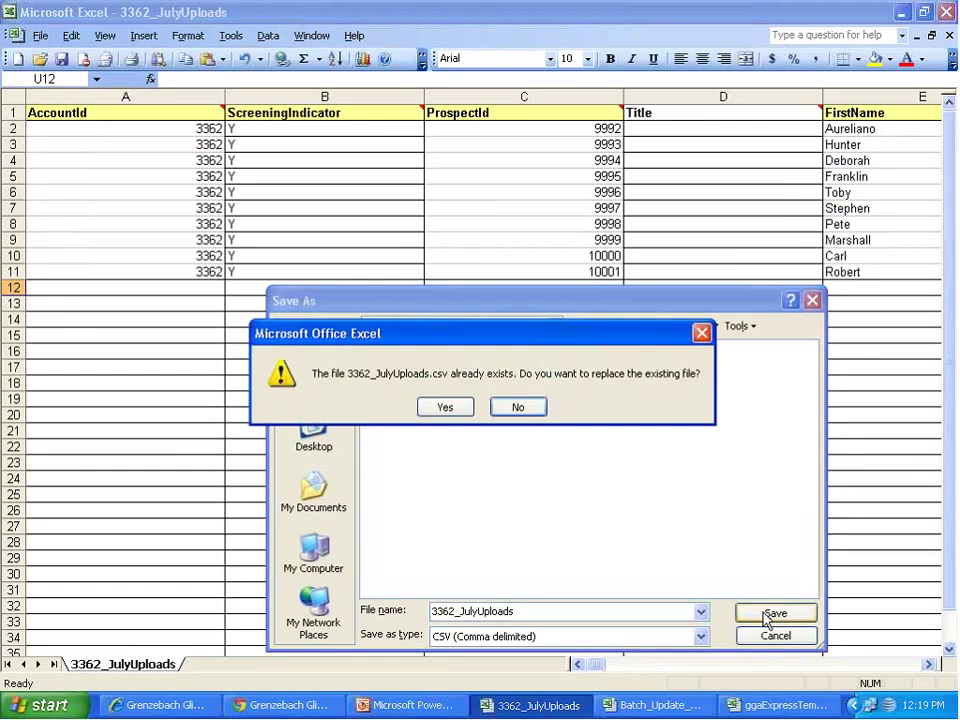
click(437, 407)
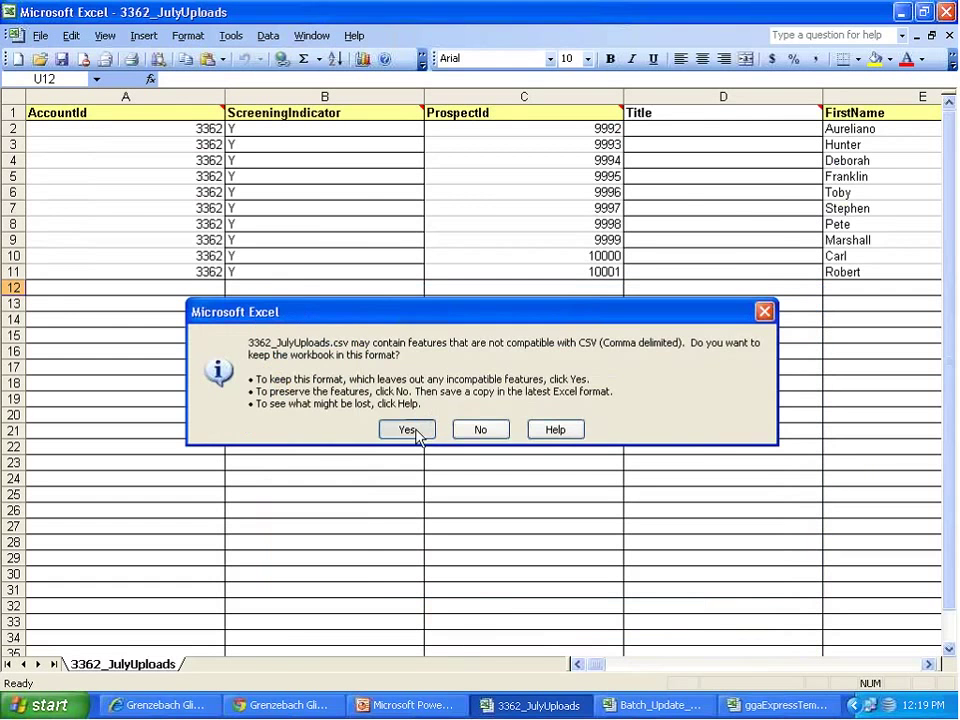
click(416, 431)
Switch to DonorScape in Chrome, upload the corrected July uploads CSV from the Desktop, and open its newest error details.
click(285, 705)
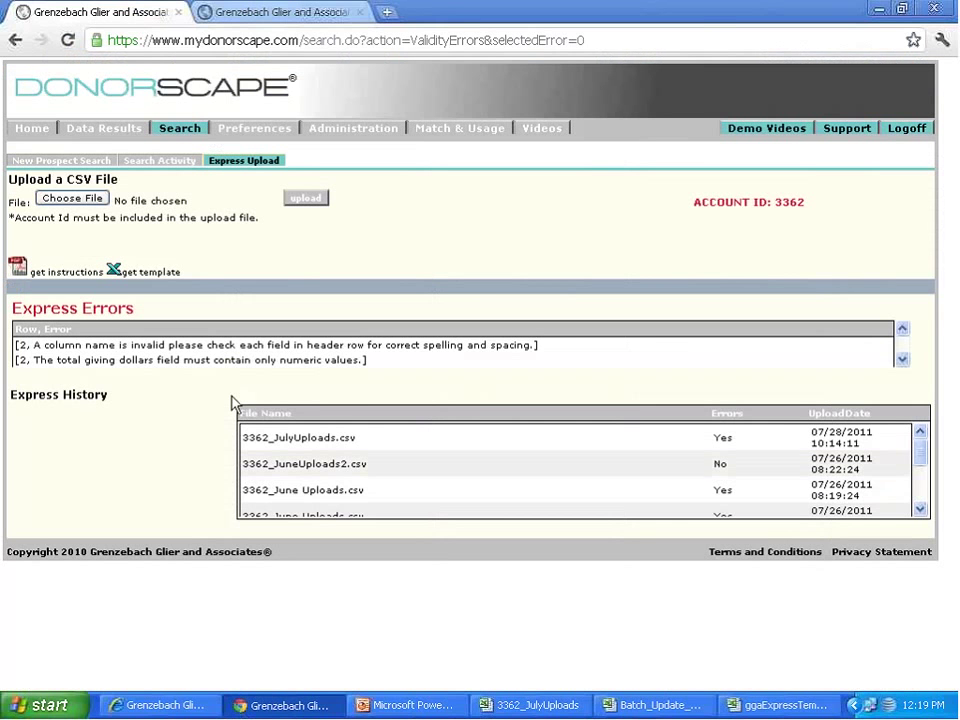
click(100, 200)
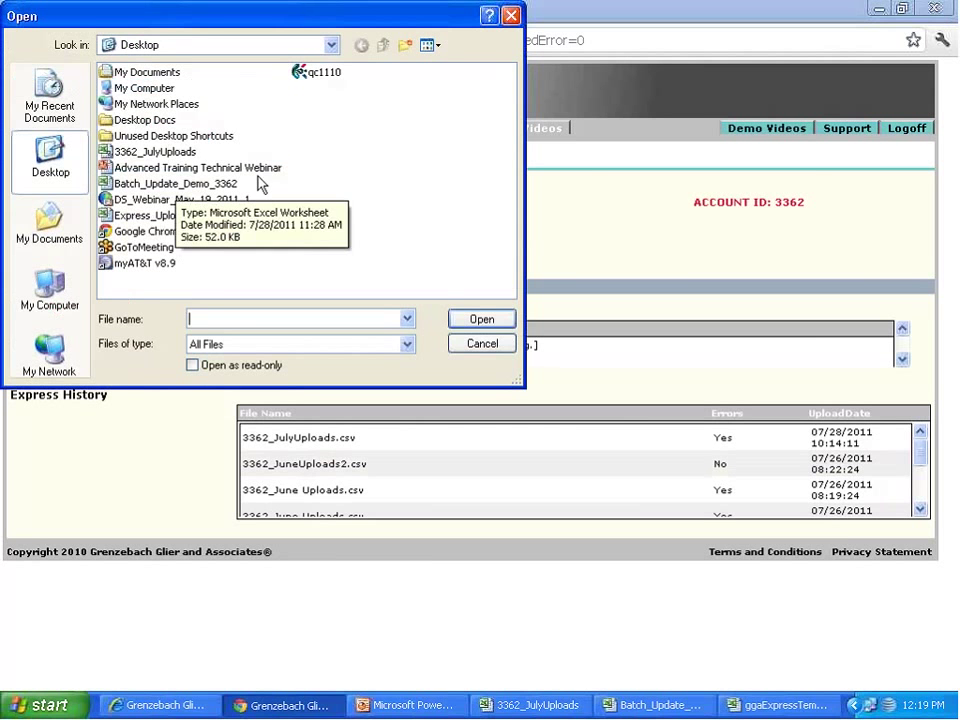
click(170, 153)
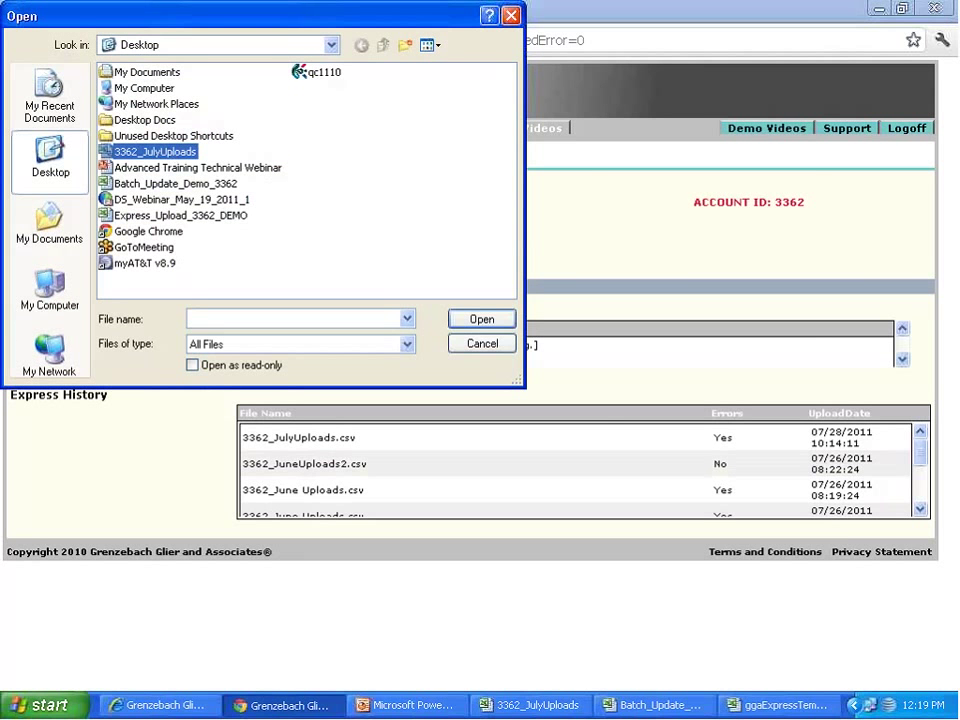
click(463, 322)
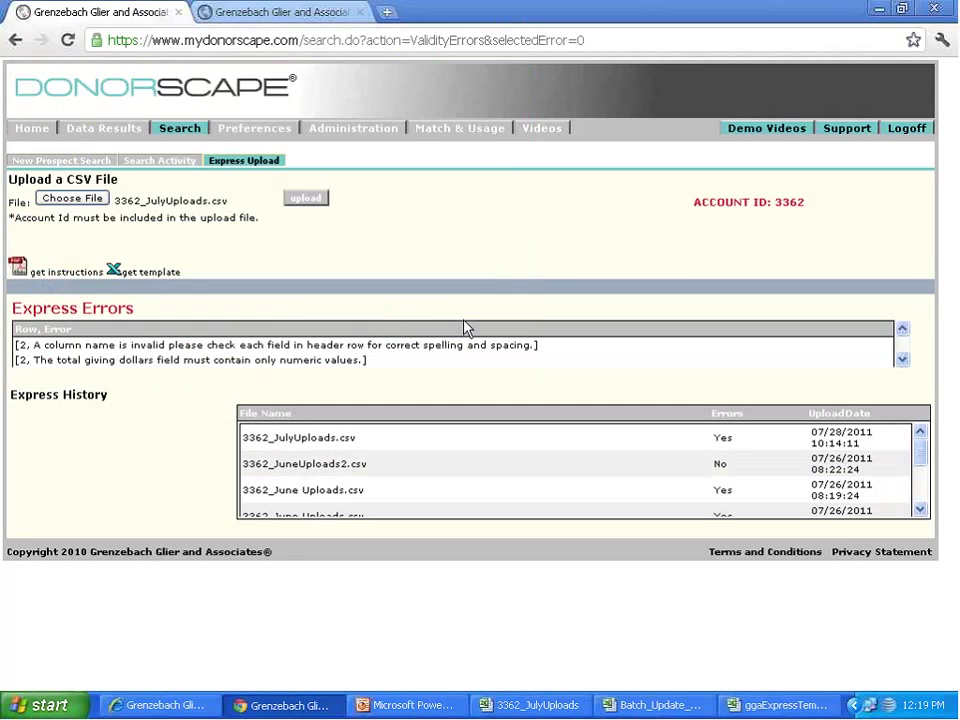
click(311, 205)
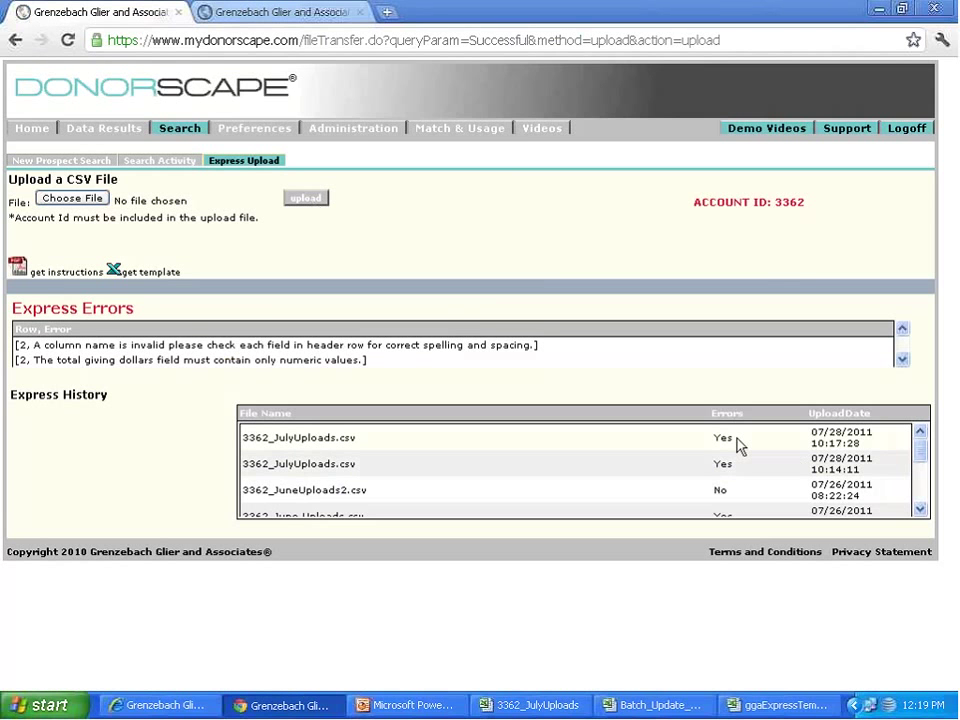
click(740, 445)
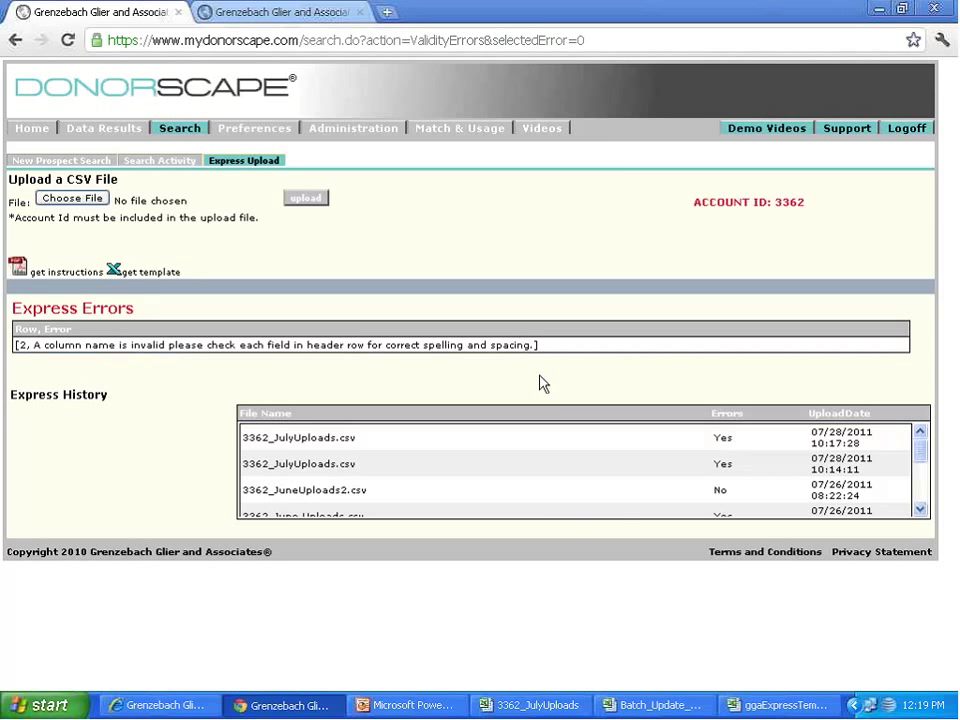
Switch to the July uploads file in Excel and copy all data from the AccountId header through row 11 of ClientDefinedField_20.
click(572, 705)
mouse_move(153, 113)
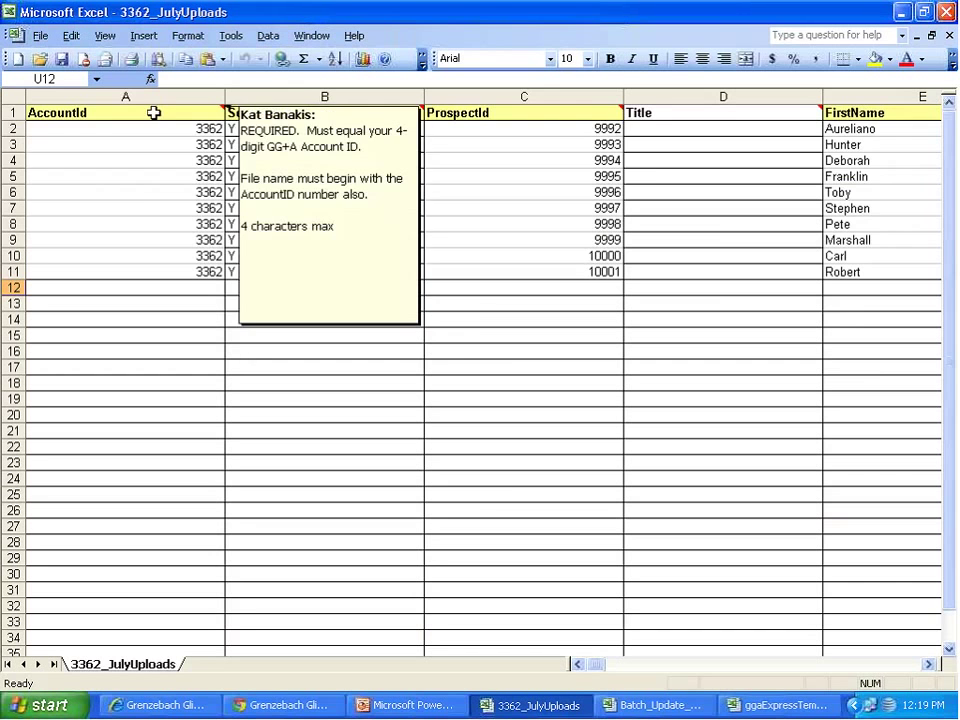
drag(153, 113, 546, 270)
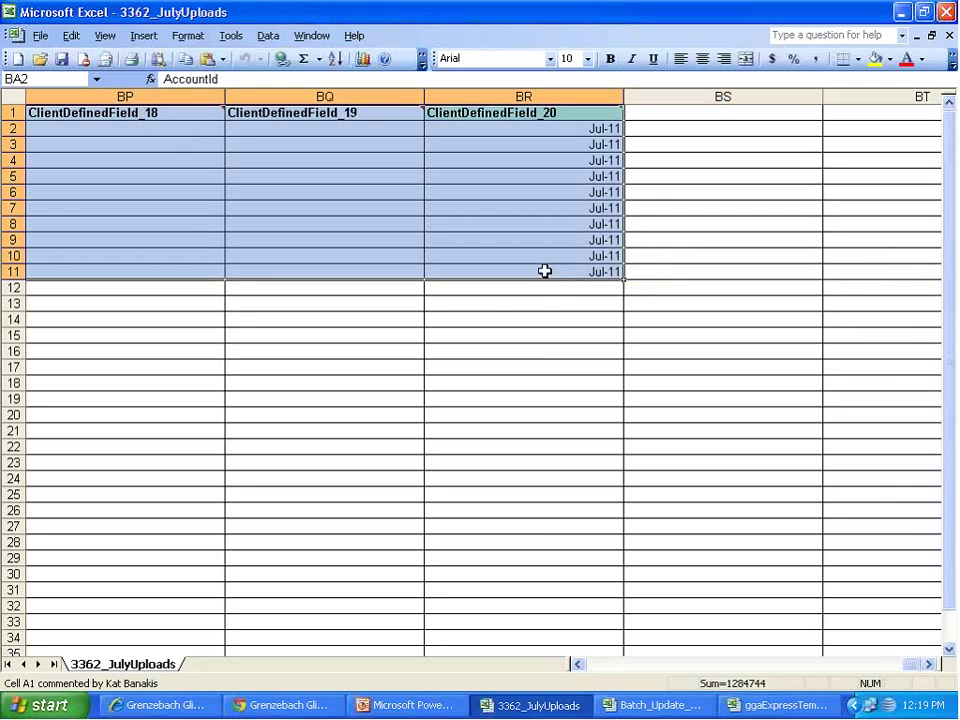
right_click(546, 270)
click(566, 306)
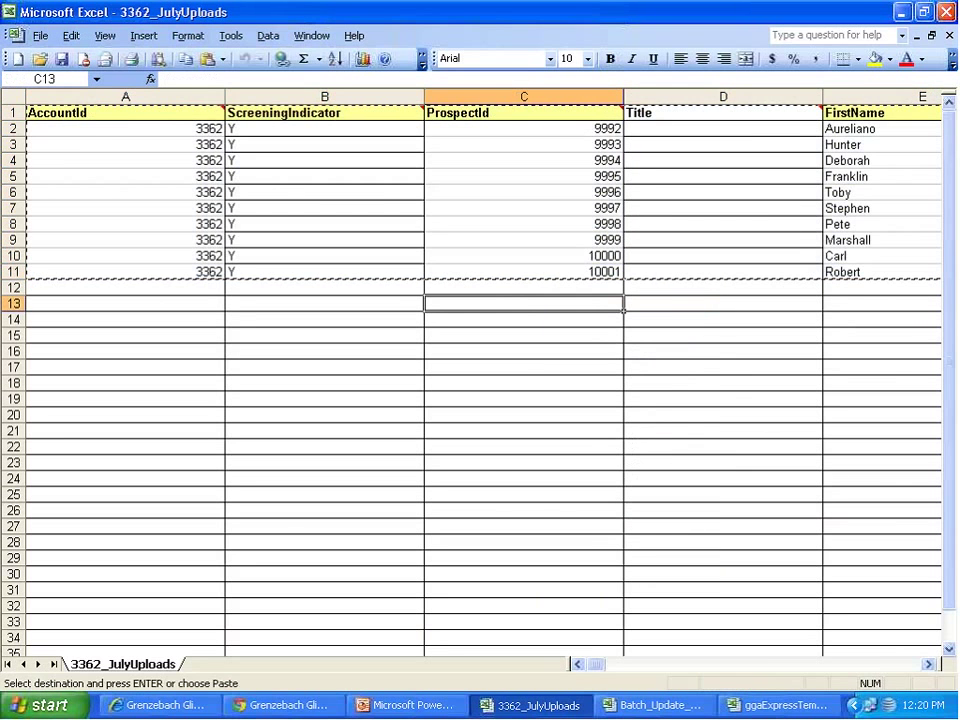
Create a new blank workbook and paste the copied July uploads data starting at cell A1.
click(18, 58)
right_click(68, 114)
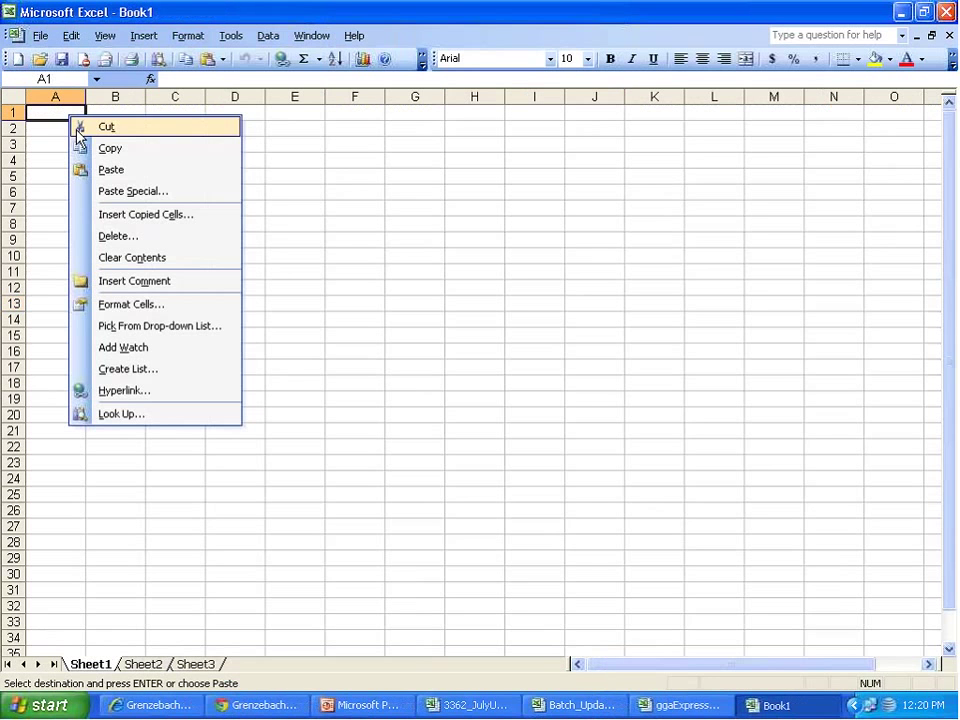
click(128, 172)
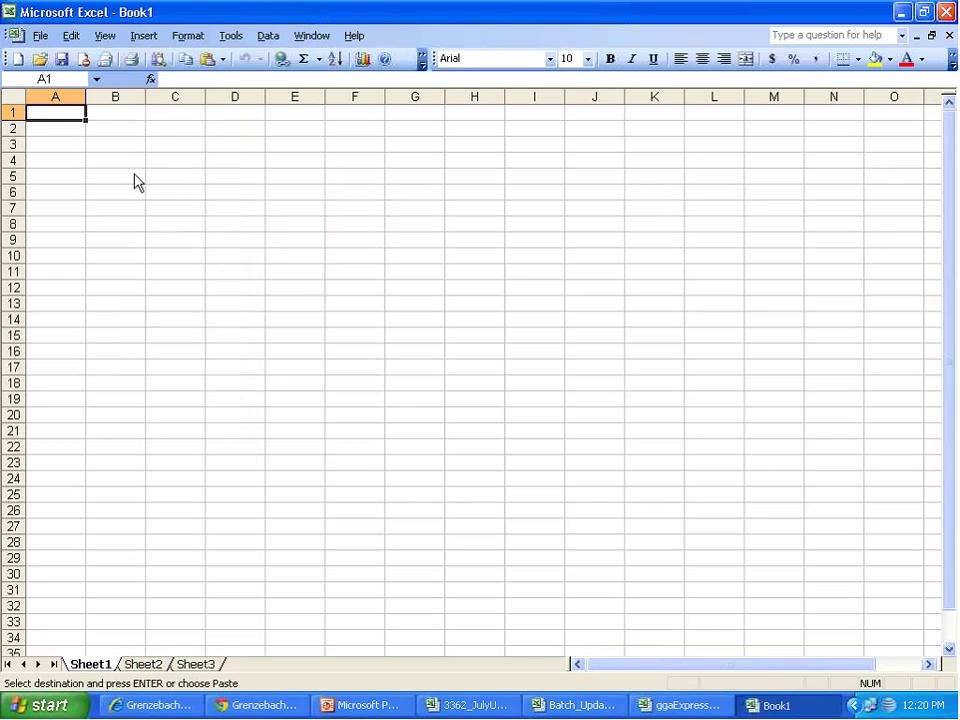
click(115, 367)
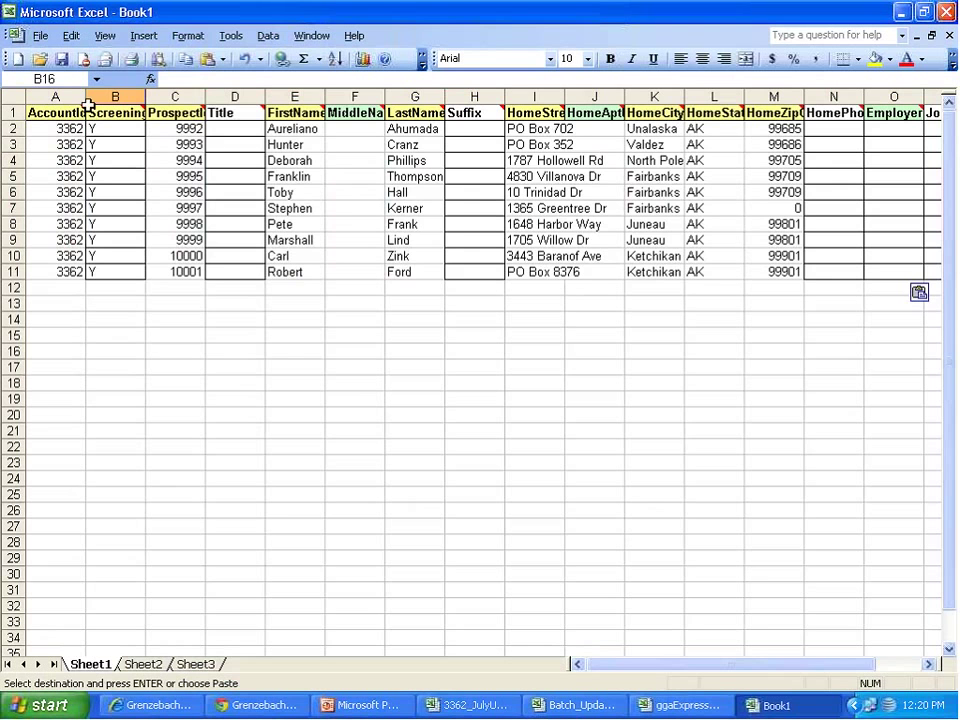
Autofit the width of all columns in the new workbook to show the full headers, and clear the copy selection.
key(ctrl+a)
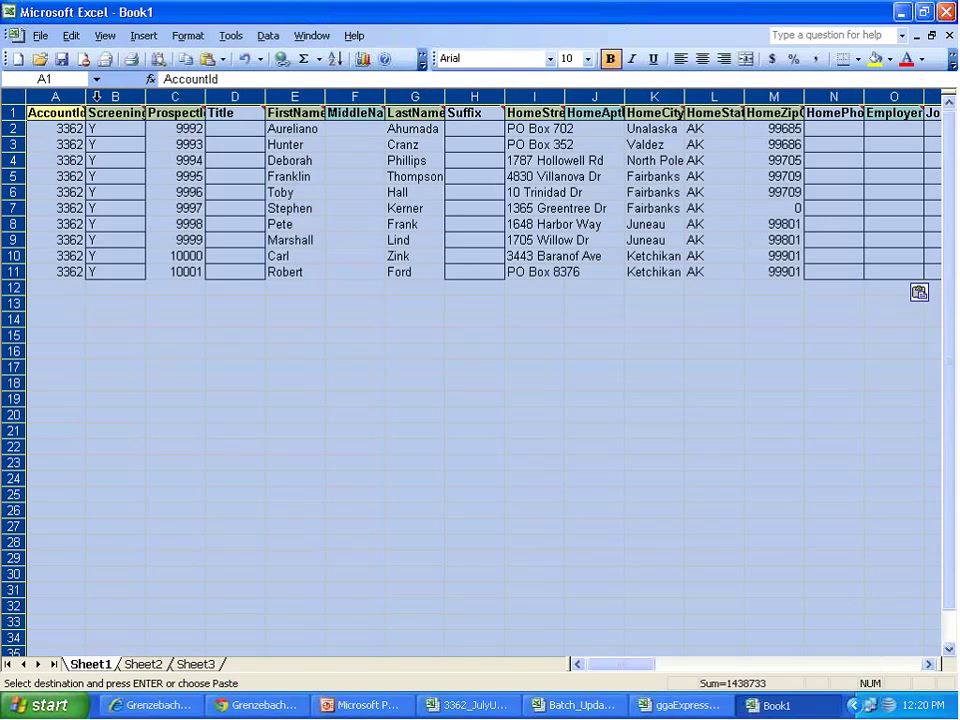
double_click(87, 97)
click(299, 392)
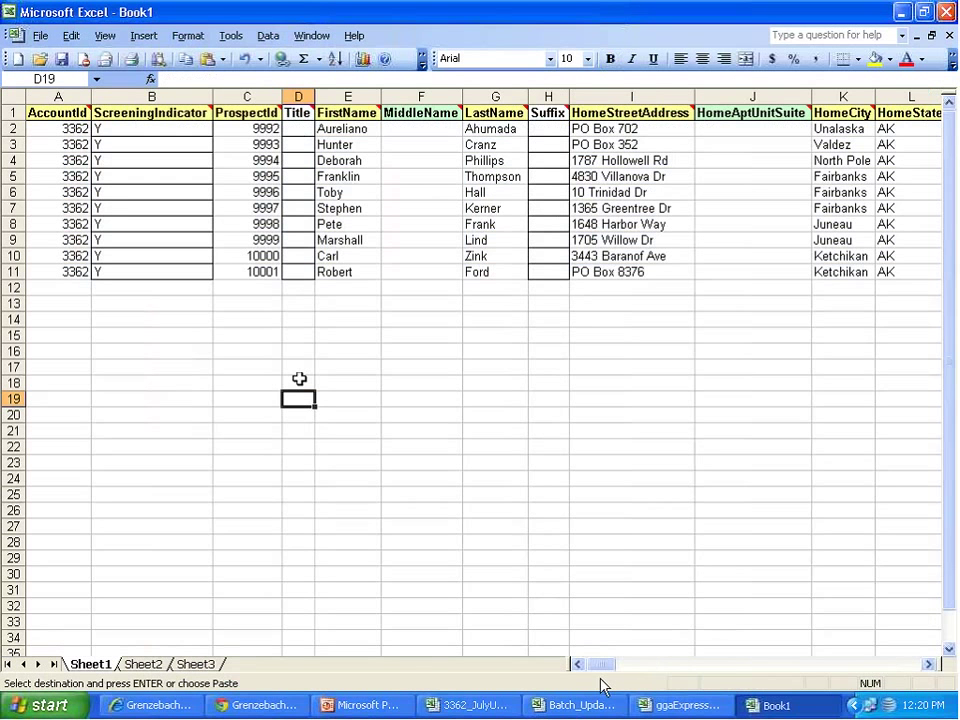
drag(604, 665, 613, 665)
key(Escape)
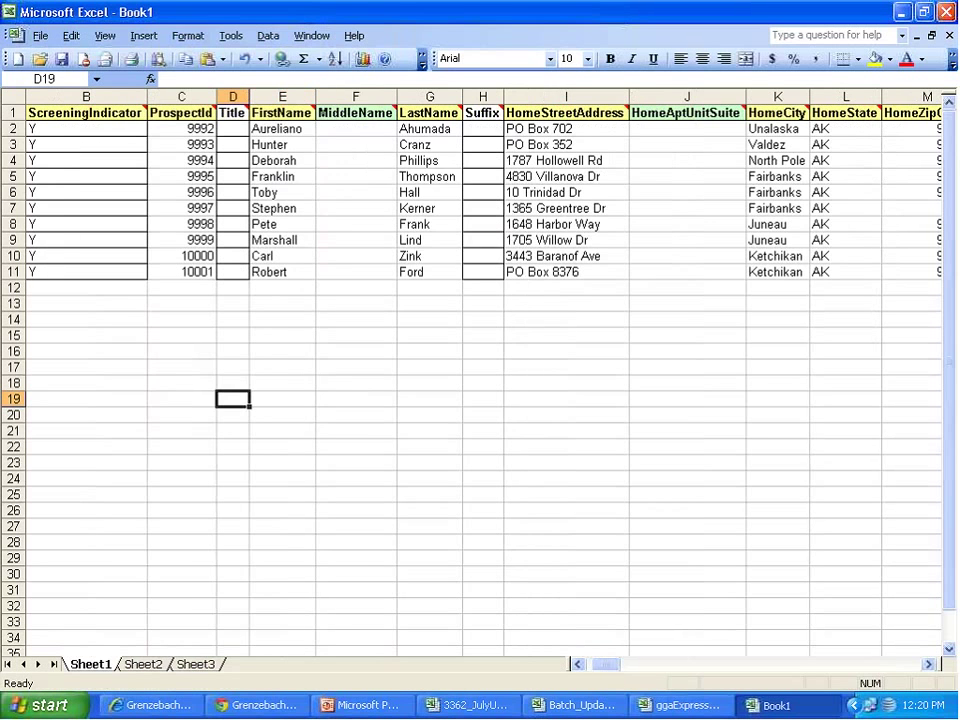
Delete the empty MiddleName and HomeAptUnitSuite columns entirely from the new workbook.
click(340, 95)
key(Delete)
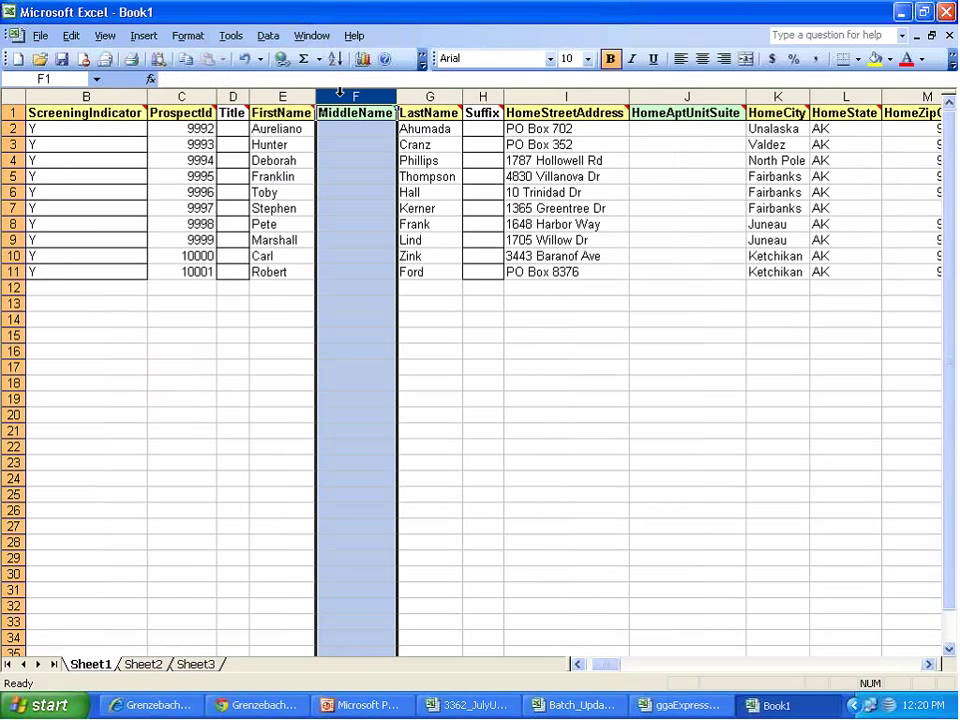
right_click(362, 92)
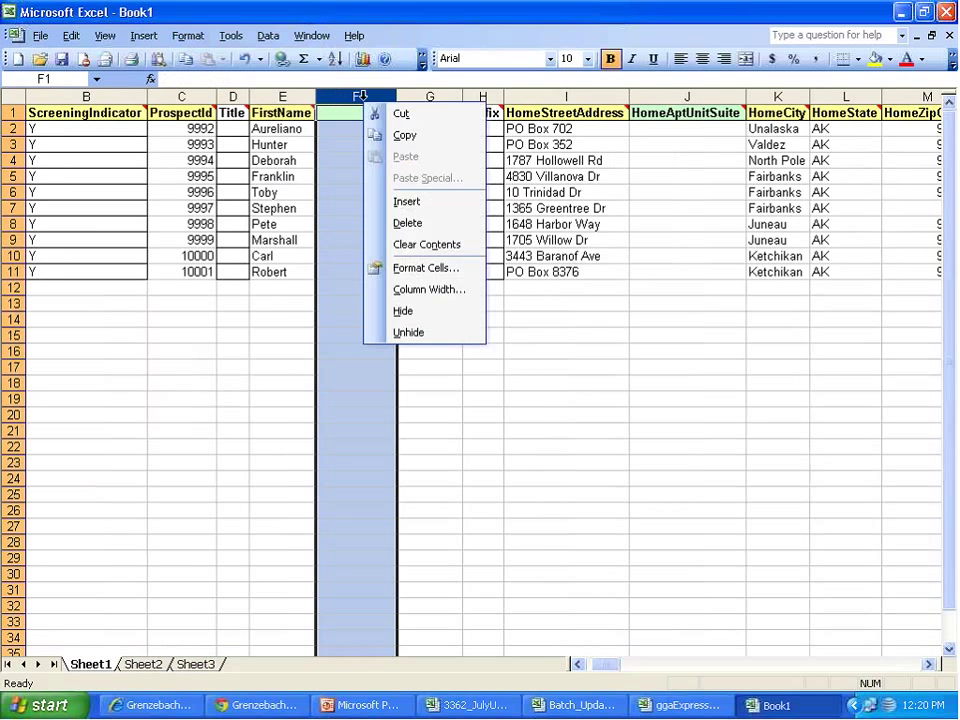
click(393, 222)
click(628, 93)
right_click(629, 93)
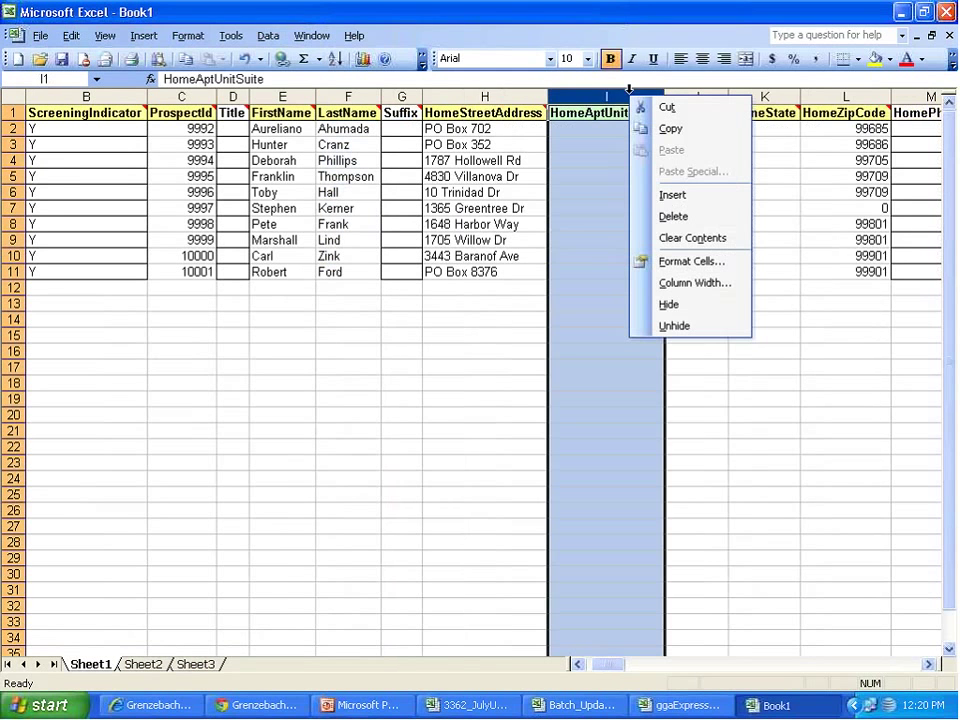
click(656, 215)
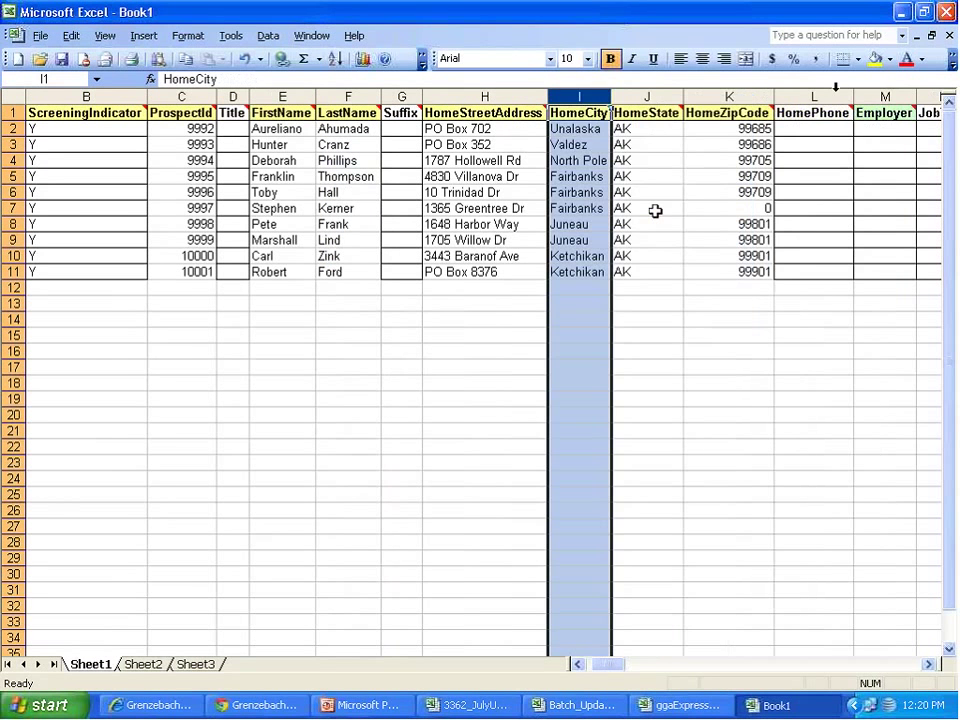
Delete all unused columns from HomePhone through SeasonalZipCode, keeping TotalGivingDollars.
mouse_move(835, 92)
mouse_down()
mouse_move(952, 88)
mouse_move(843, 84)
mouse_up()
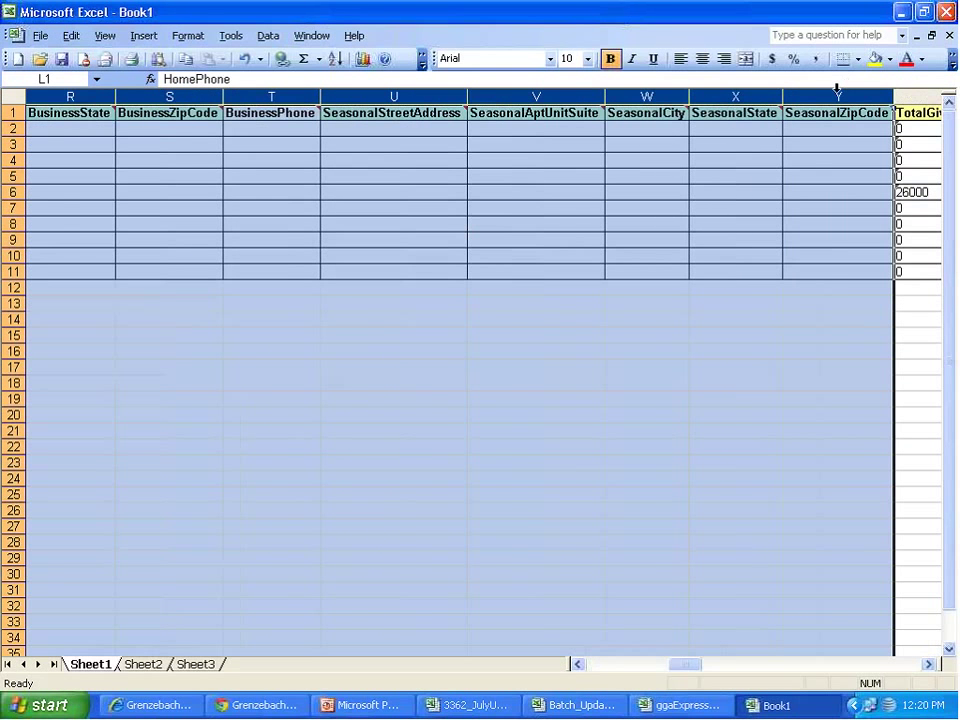
right_click(838, 94)
click(861, 216)
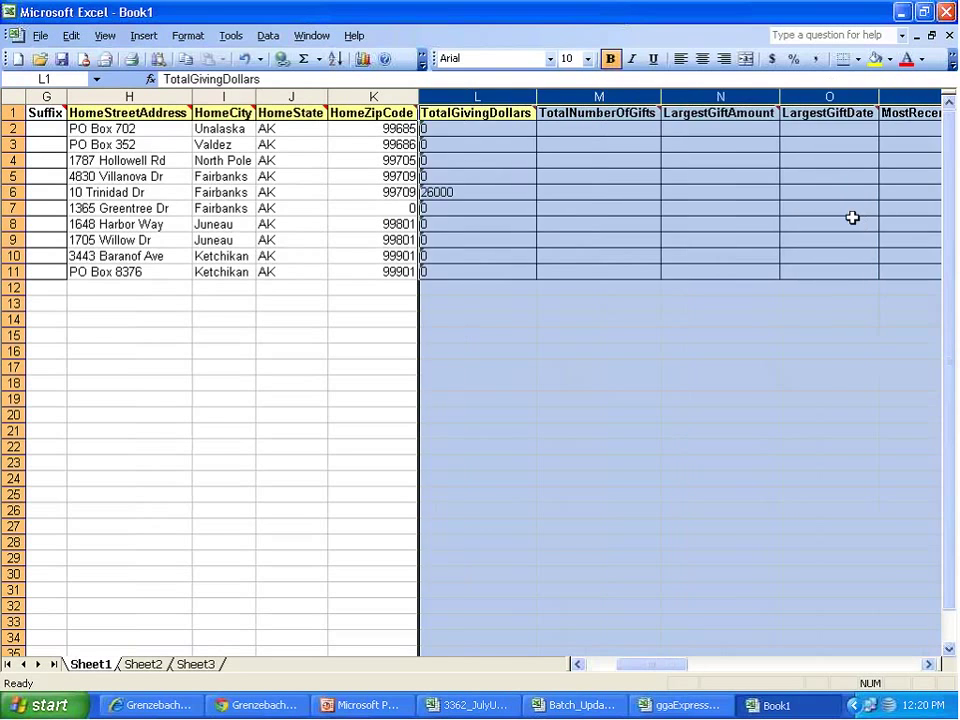
Delete all columns from TotalNumberOfGifts through ClientDefinedField_19, keeping ClientDefinedField_20.
drag(598, 96, 190, 28)
drag(165, 88, 148, 93)
right_click(148, 93)
click(186, 215)
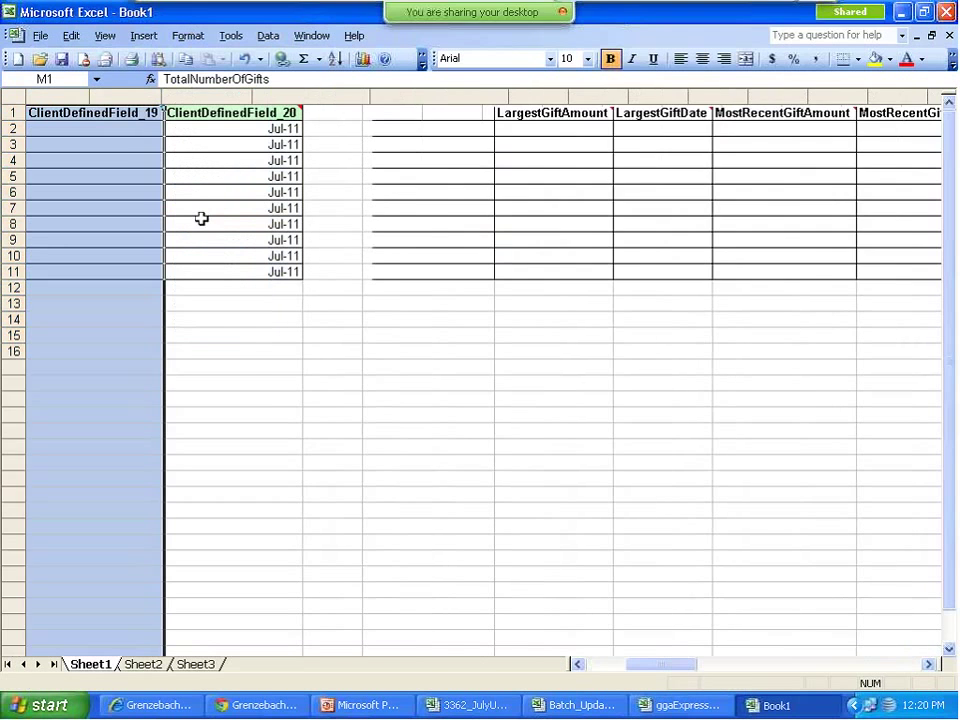
drag(632, 668, 588, 657)
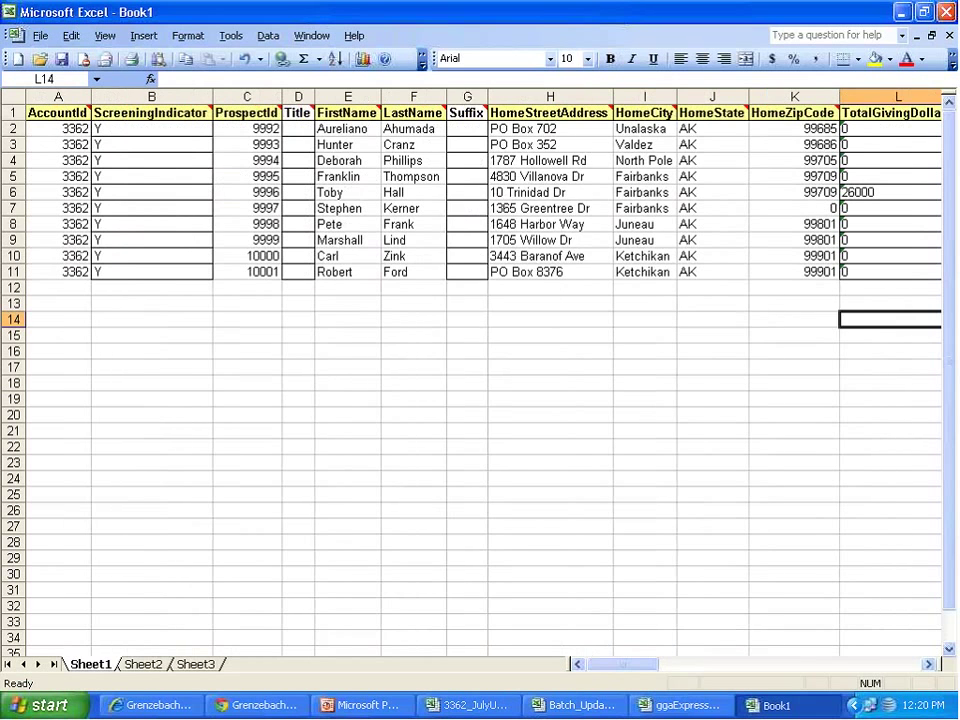
Delete the empty Suffix and Title columns from the sheet and clear the column selection.
click(463, 96)
right_click(463, 96)
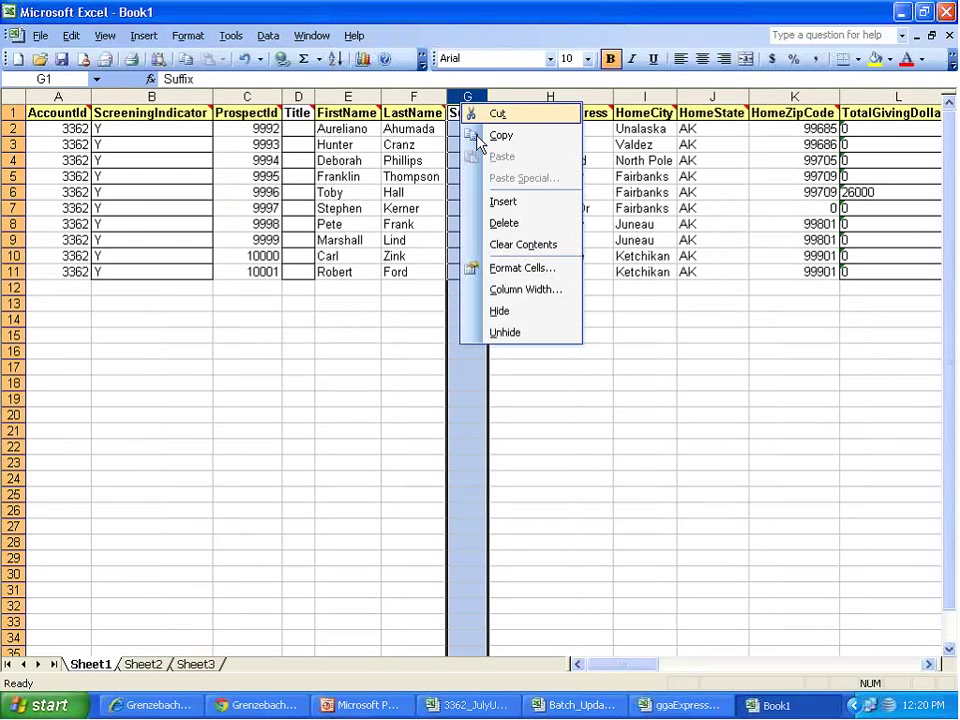
click(498, 223)
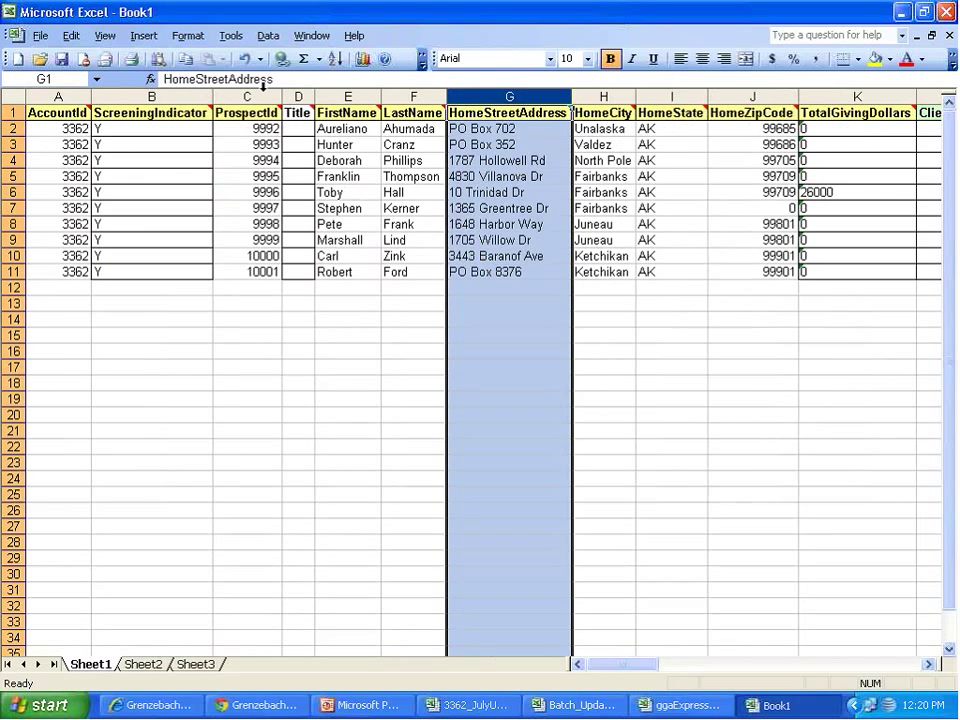
right_click(298, 97)
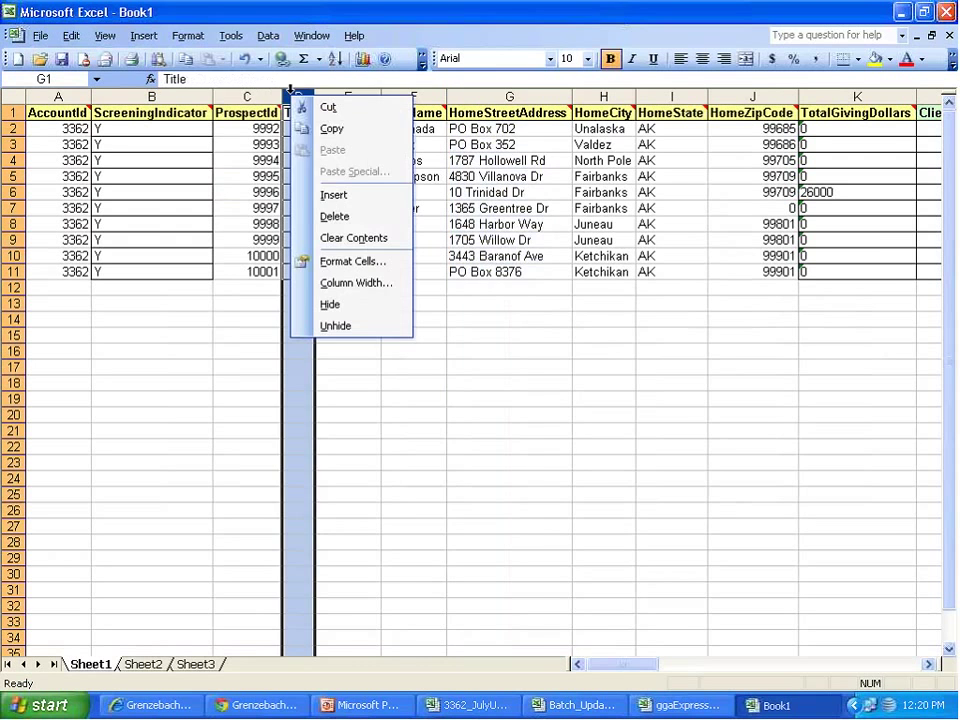
click(334, 217)
click(313, 349)
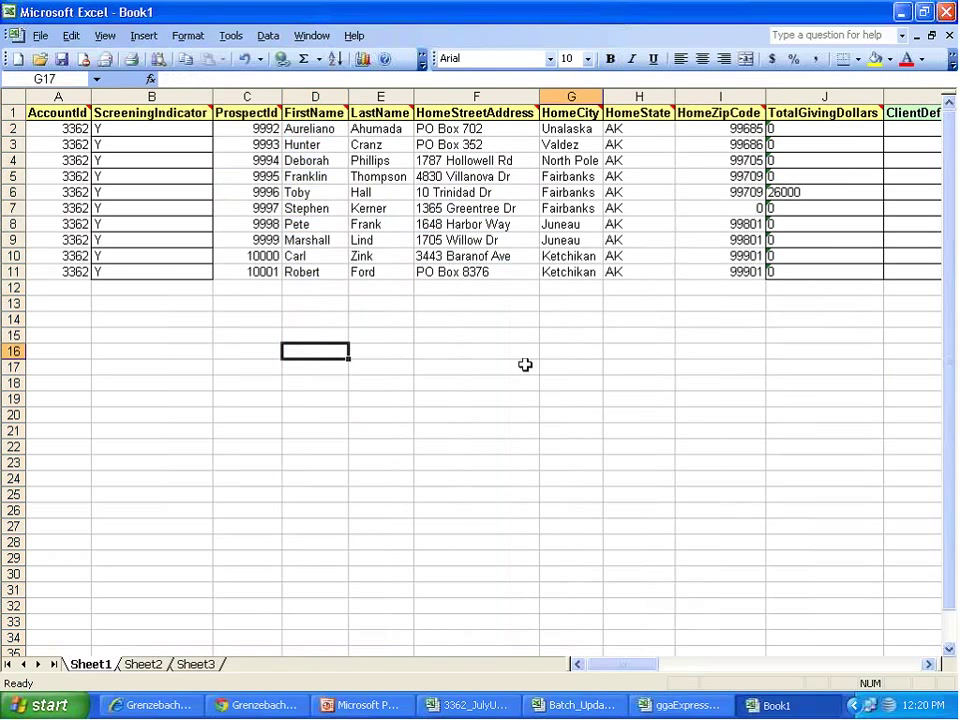
mouse_move(621, 664)
mouse_down()
mouse_move(654, 666)
mouse_move(621, 664)
mouse_up()
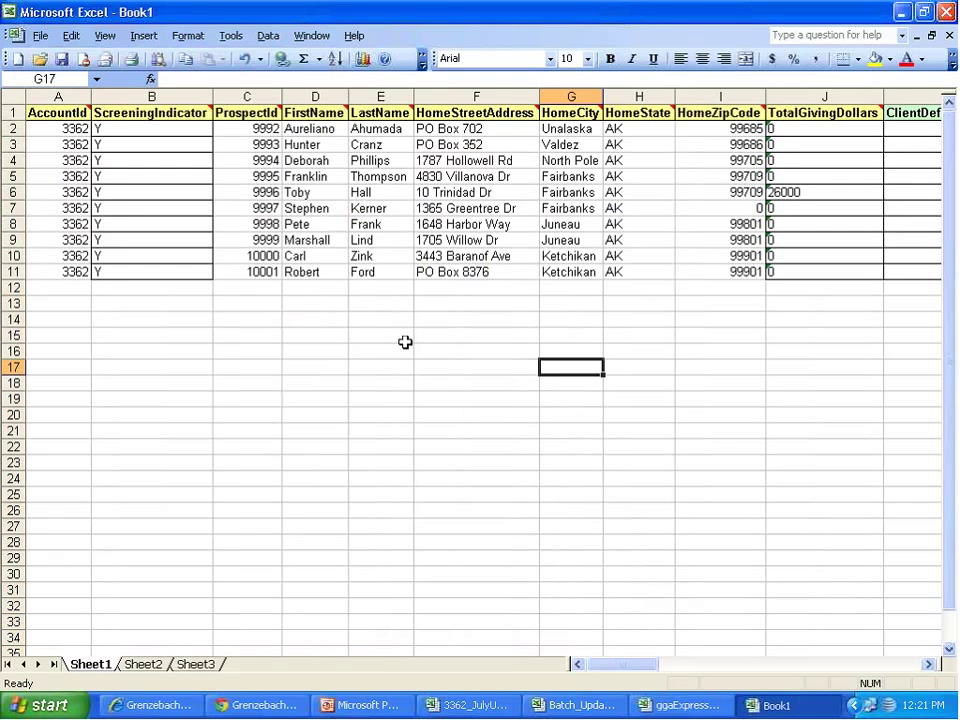
click(52, 179)
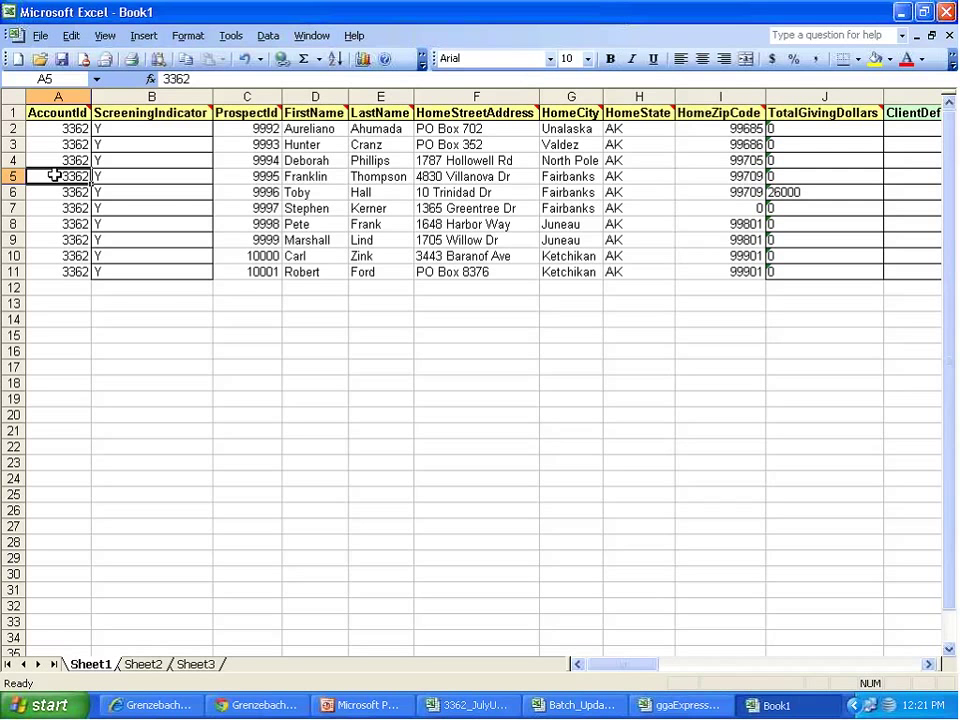
Save the workbook to the Desktop as CSV (Comma delimited), named with the account ID followed by _JulyUploads2, keeping the CSV format.
mouse_move(66, 114)
click(40, 36)
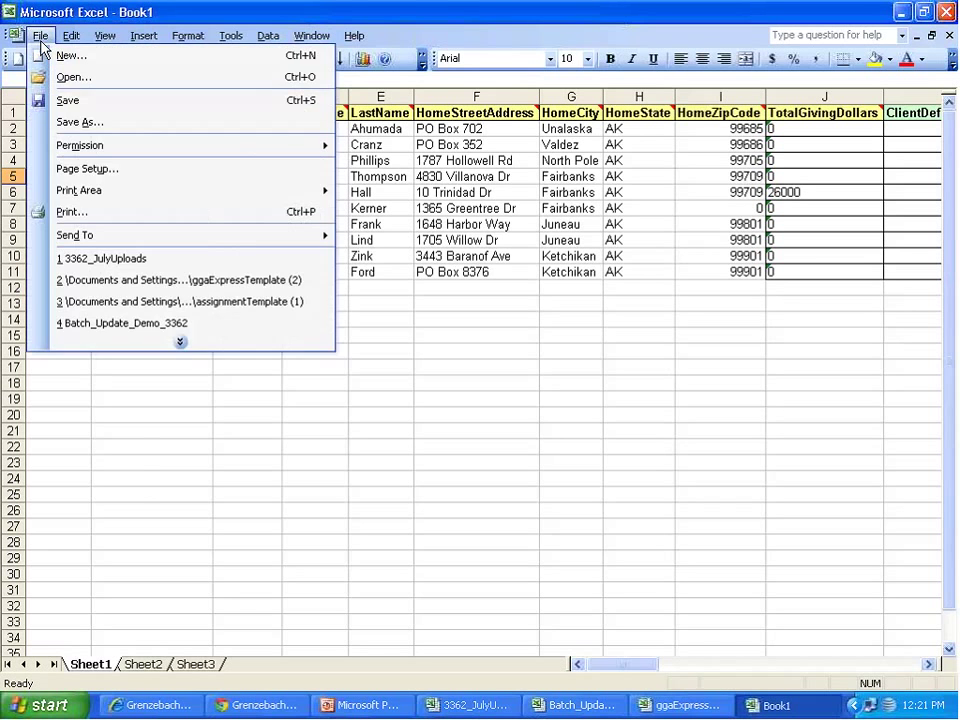
click(62, 100)
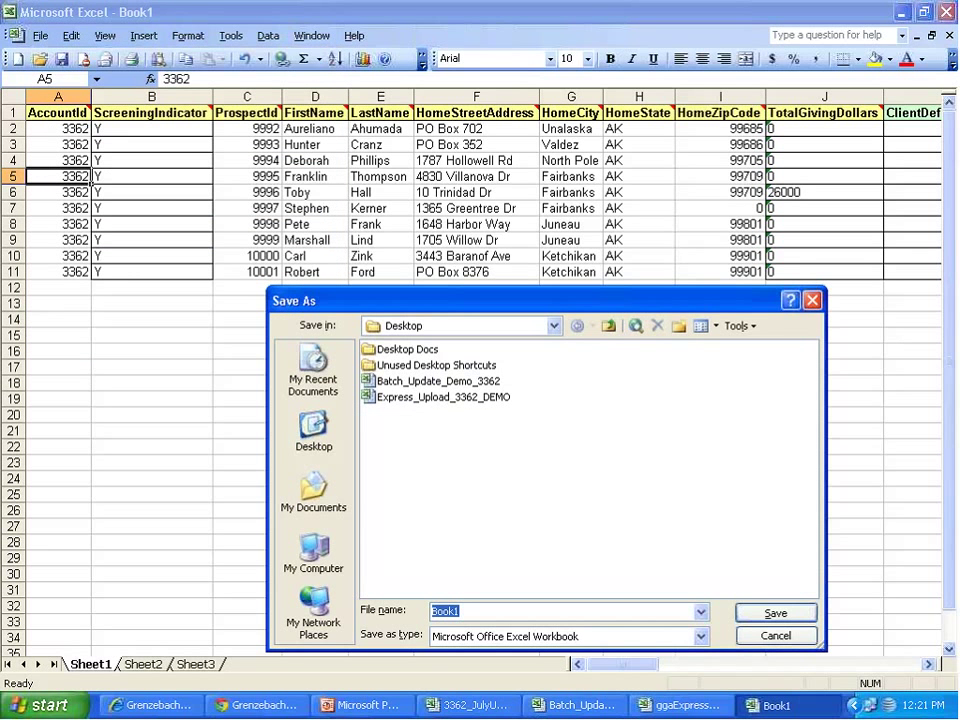
click(560, 636)
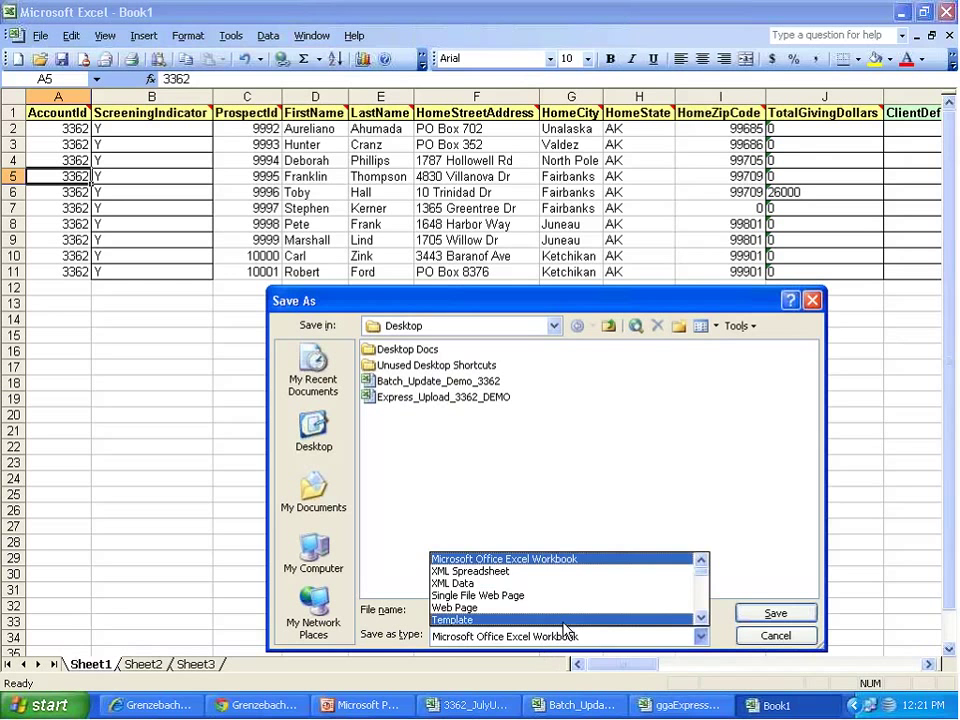
scroll(590, 618, down, 2)
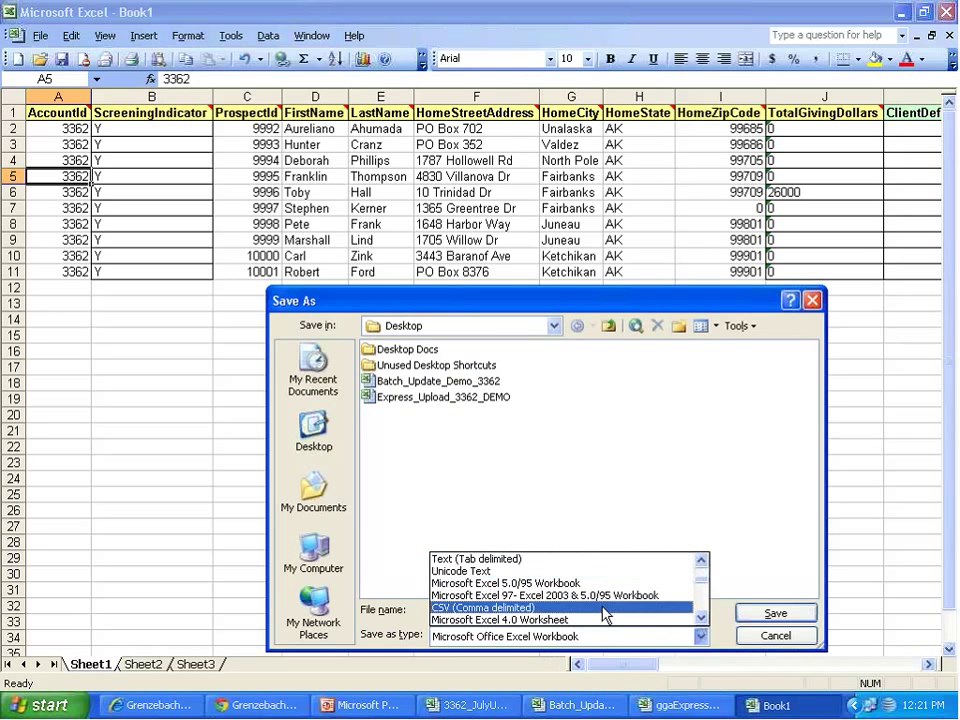
click(604, 610)
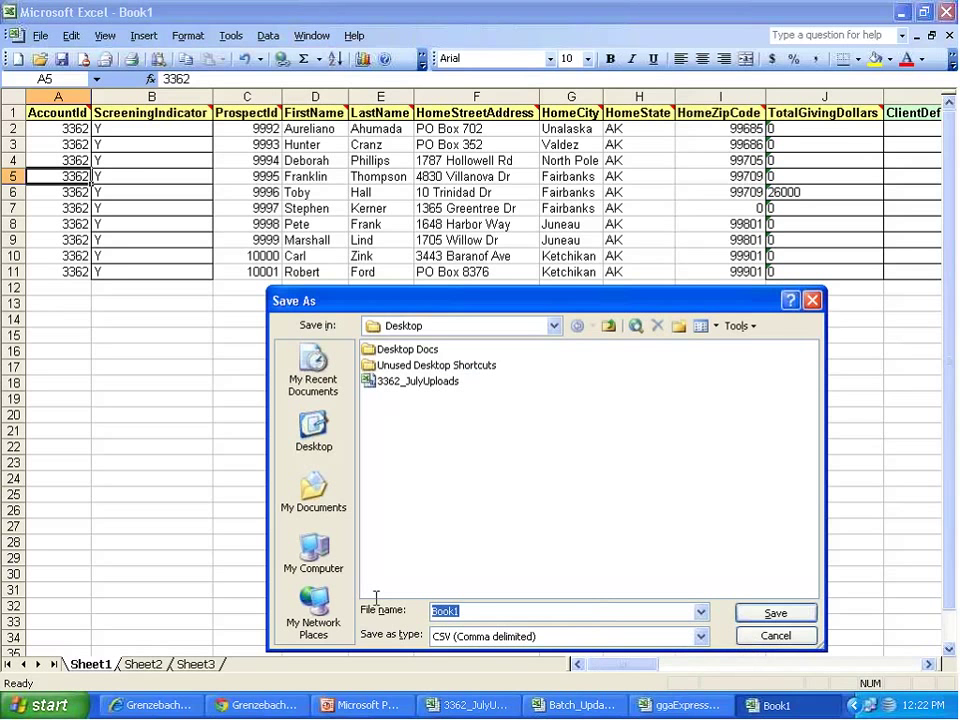
key(BackSpace)
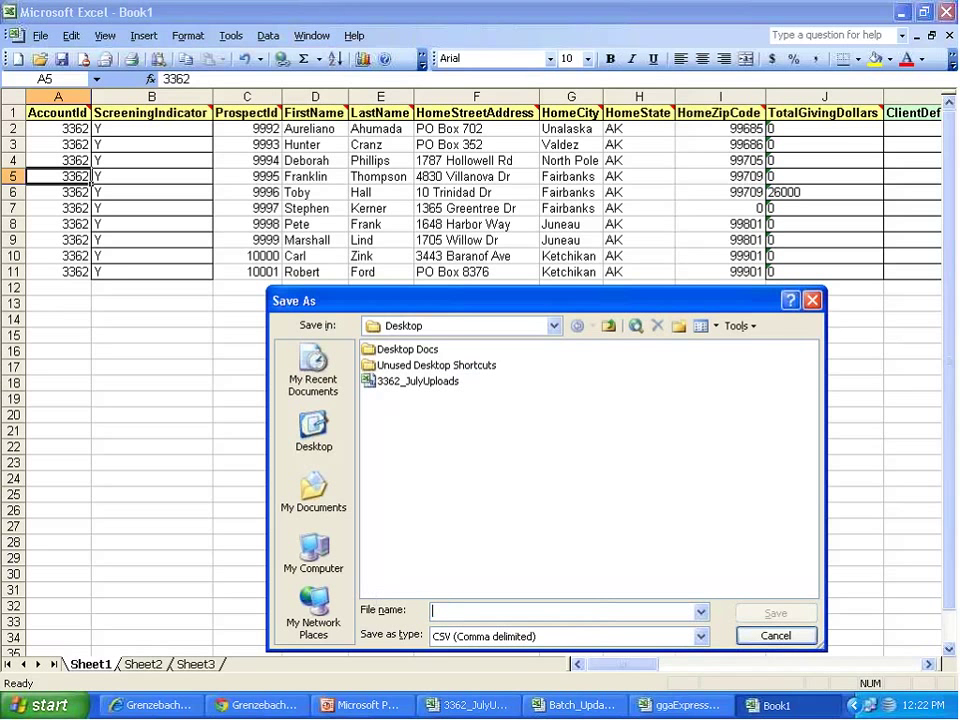
text(33)
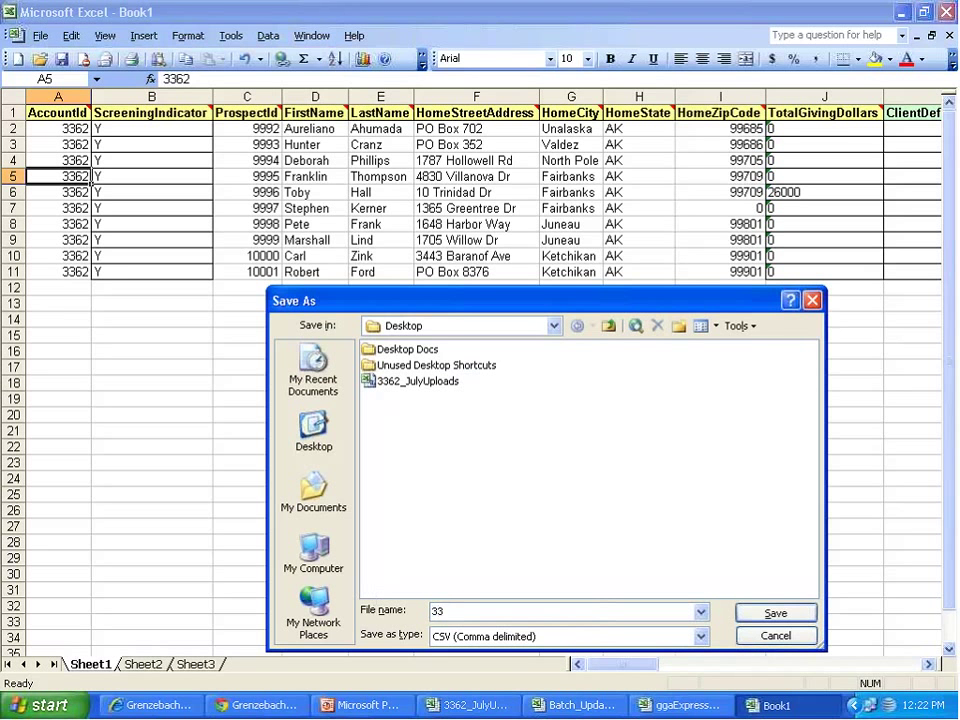
text(62_JulyUploads2)
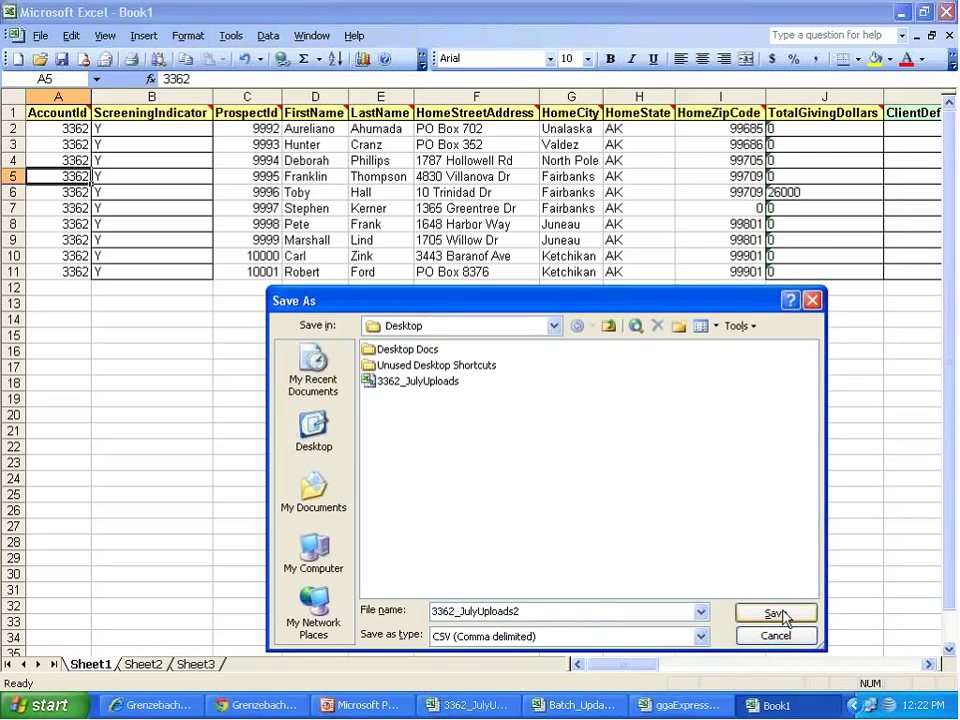
click(775, 614)
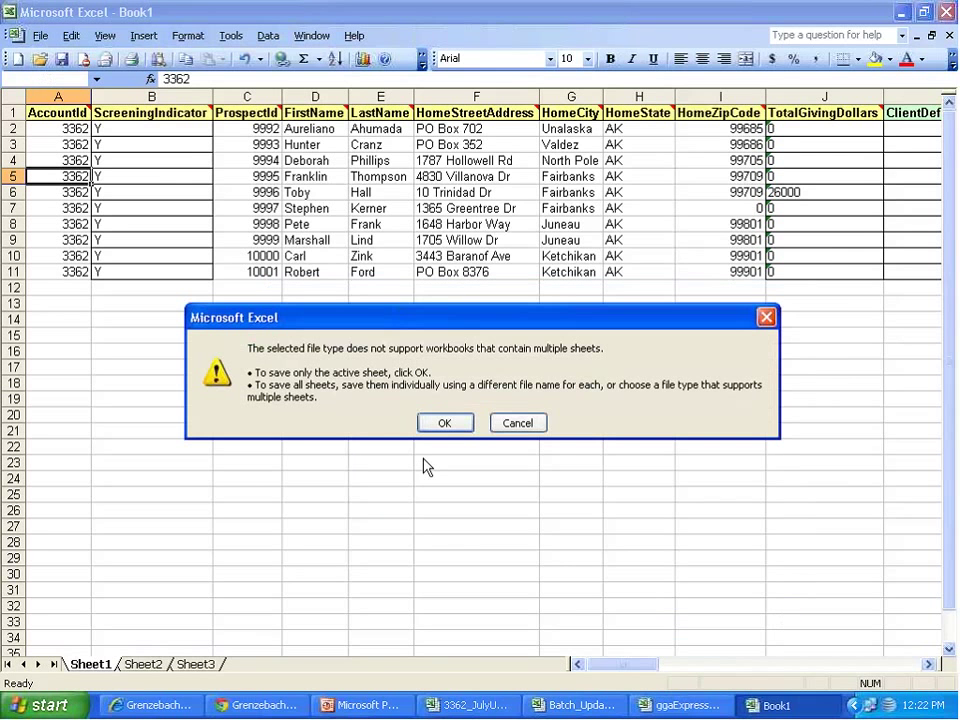
click(450, 427)
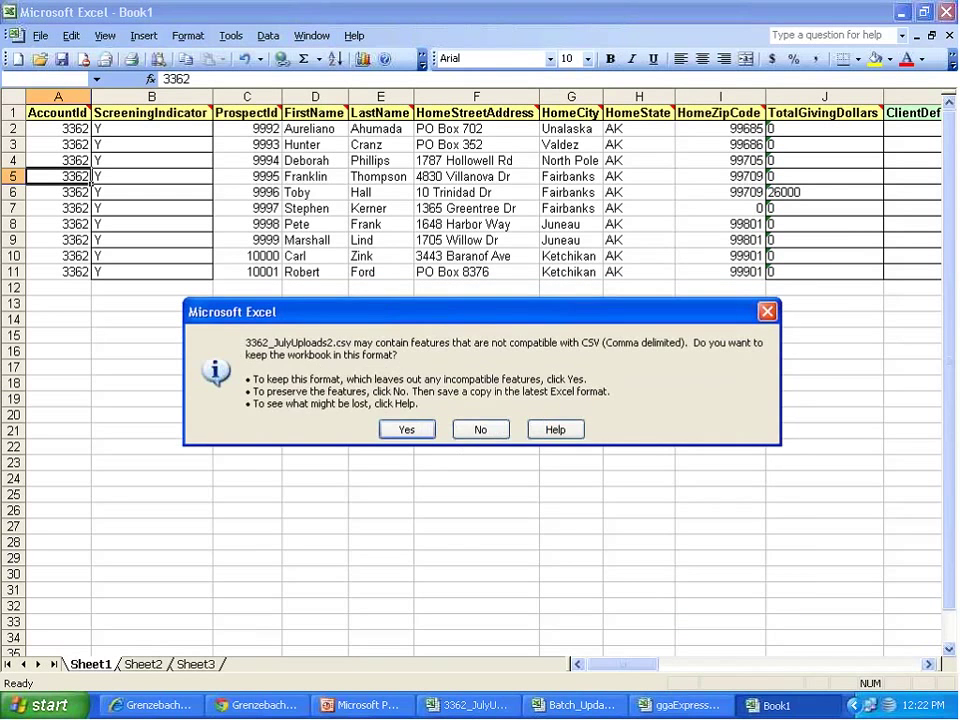
click(397, 428)
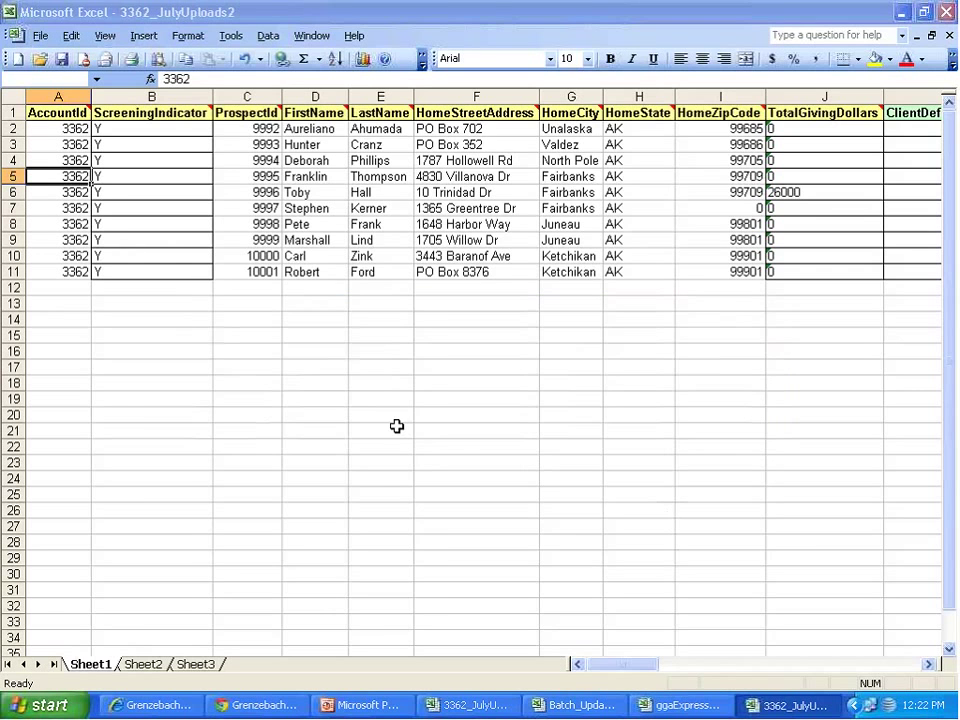
Delete the blank Sheet2 and Sheet3 so the workbook contains only the uploads sheet.
click(218, 666)
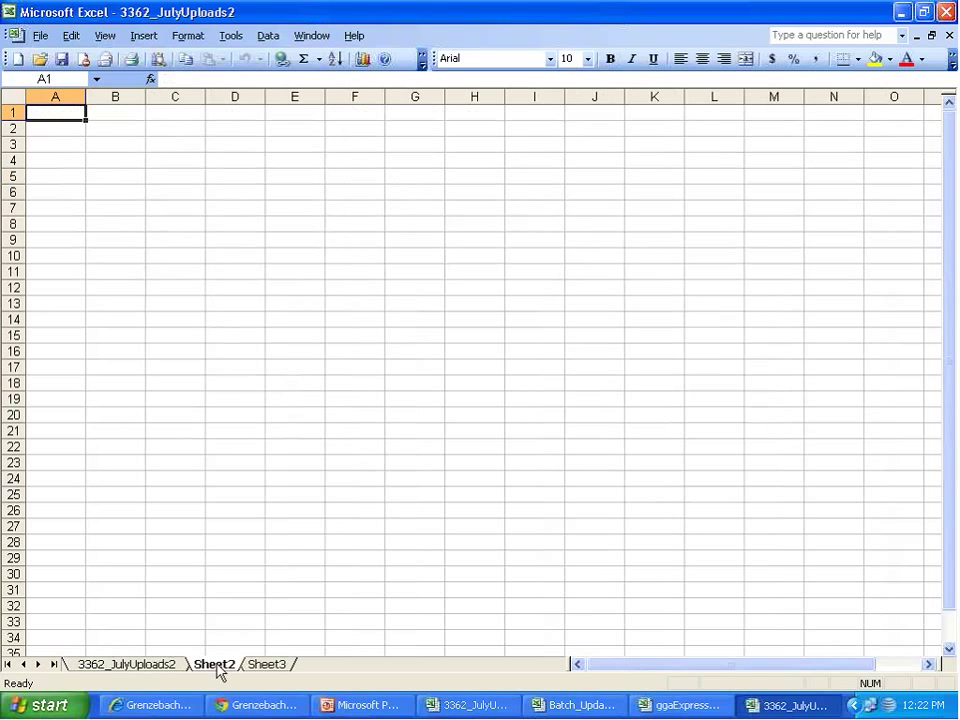
right_click(218, 666)
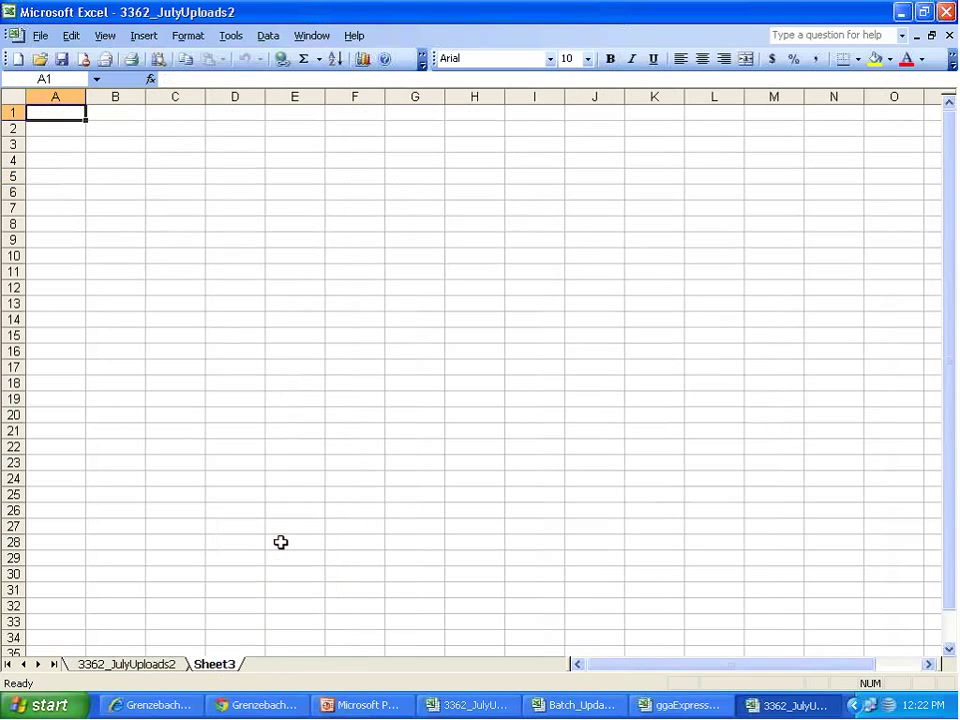
click(281, 540)
right_click(222, 668)
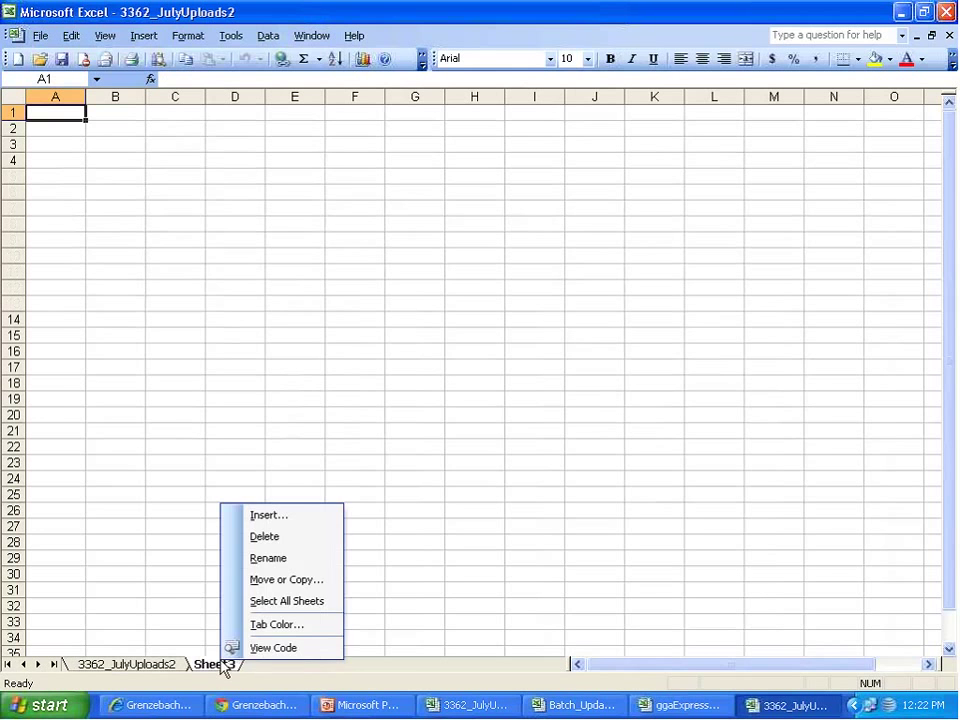
click(284, 536)
Save the single-sheet workbook again as a comma-delimited CSV under the same name, replacing the existing file and keeping the CSV format.
click(40, 35)
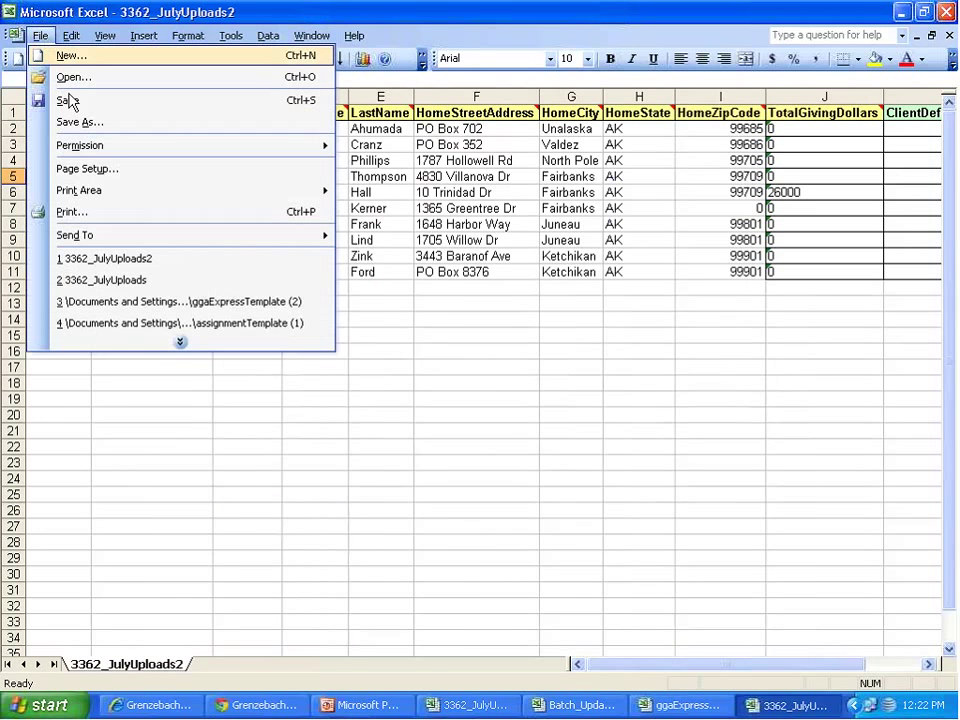
click(120, 123)
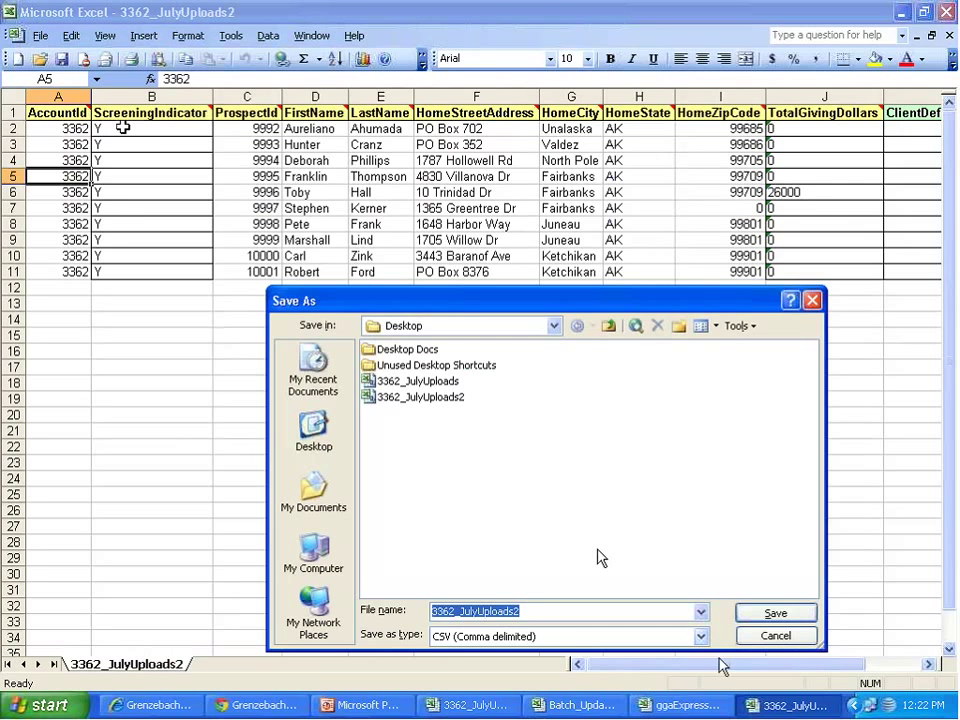
click(775, 615)
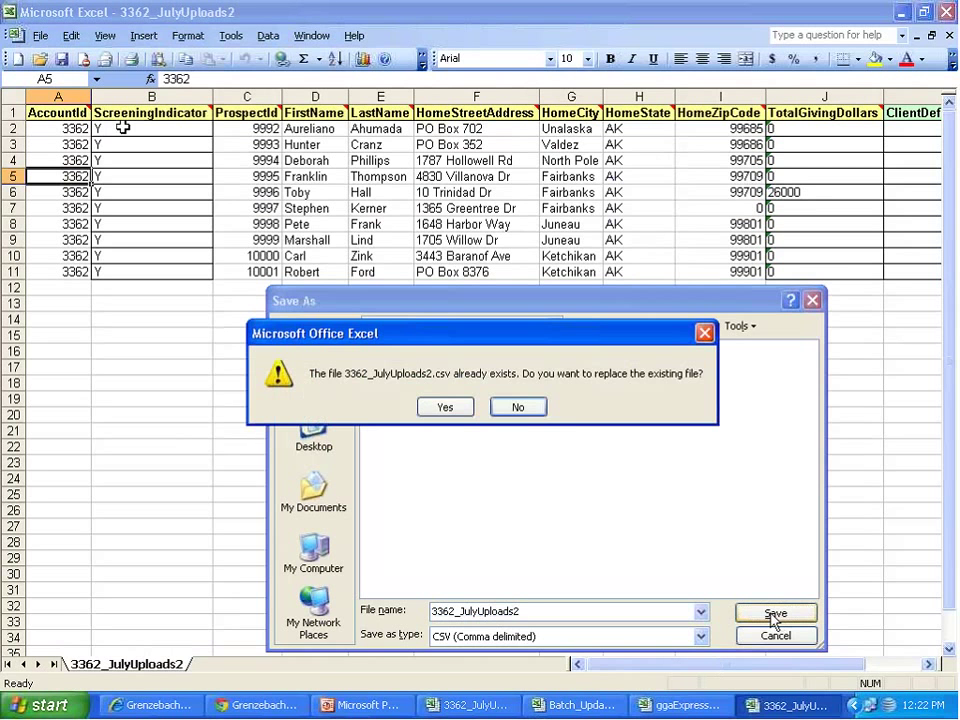
click(435, 406)
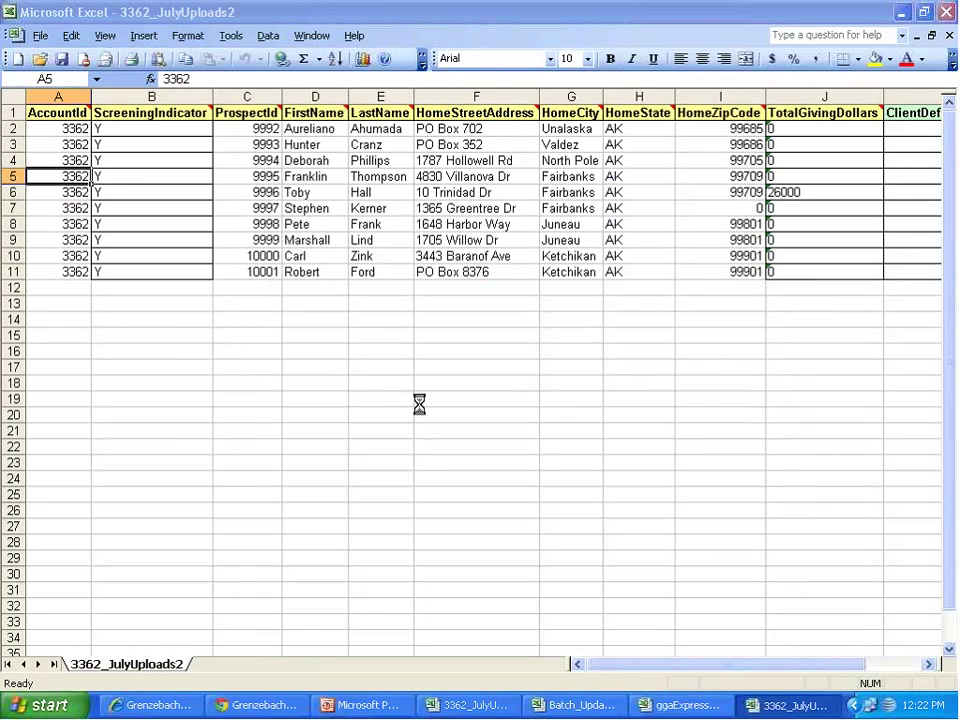
click(410, 430)
click(258, 705)
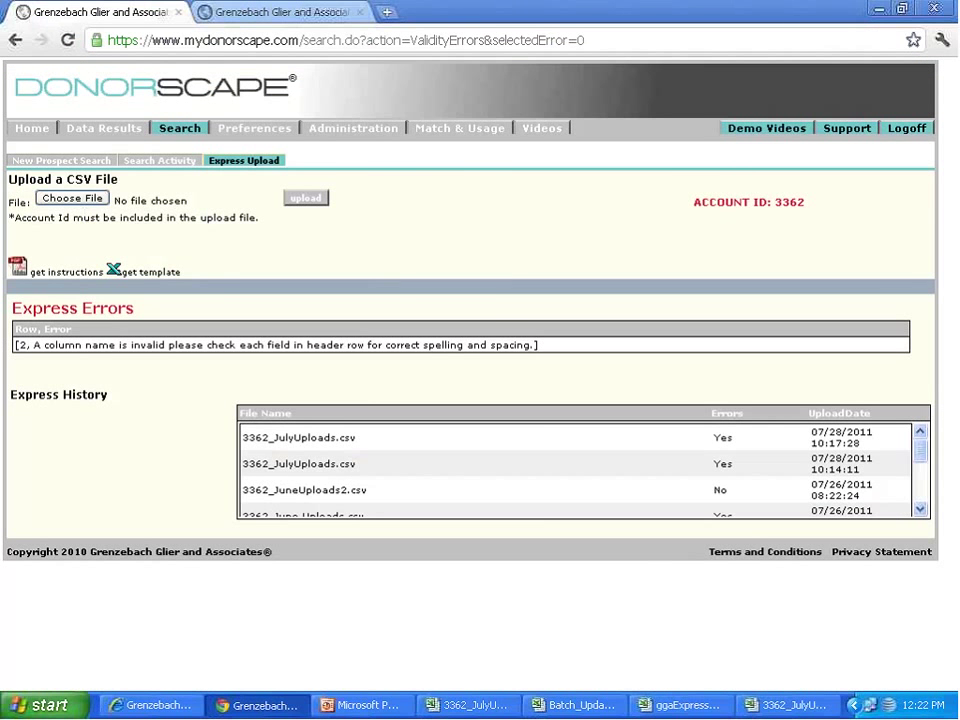
click(88, 200)
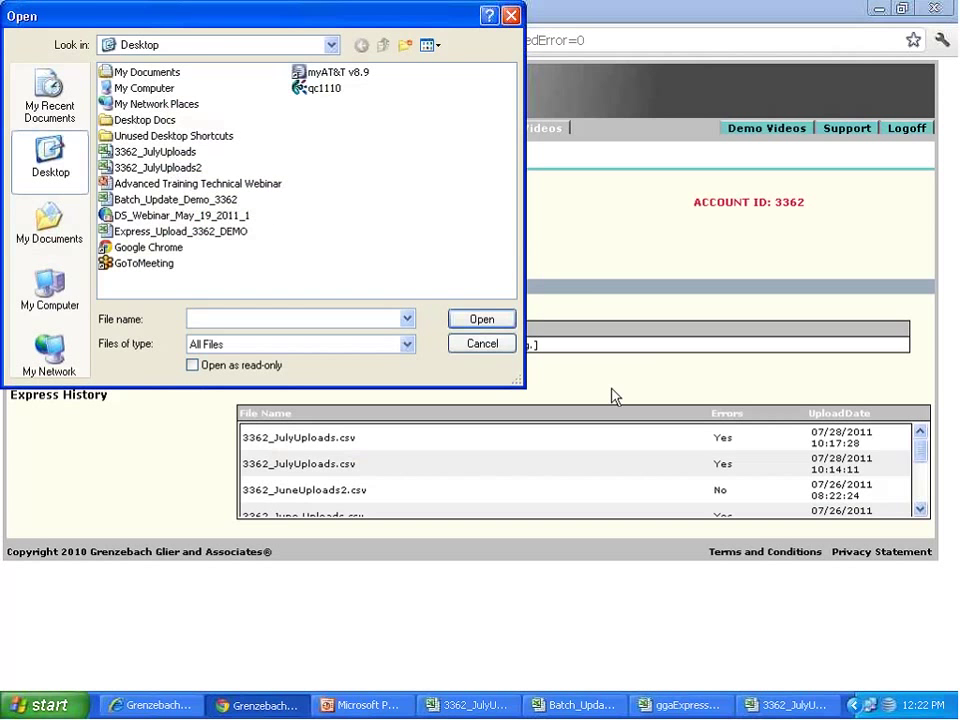
key(Escape)
click(790, 704)
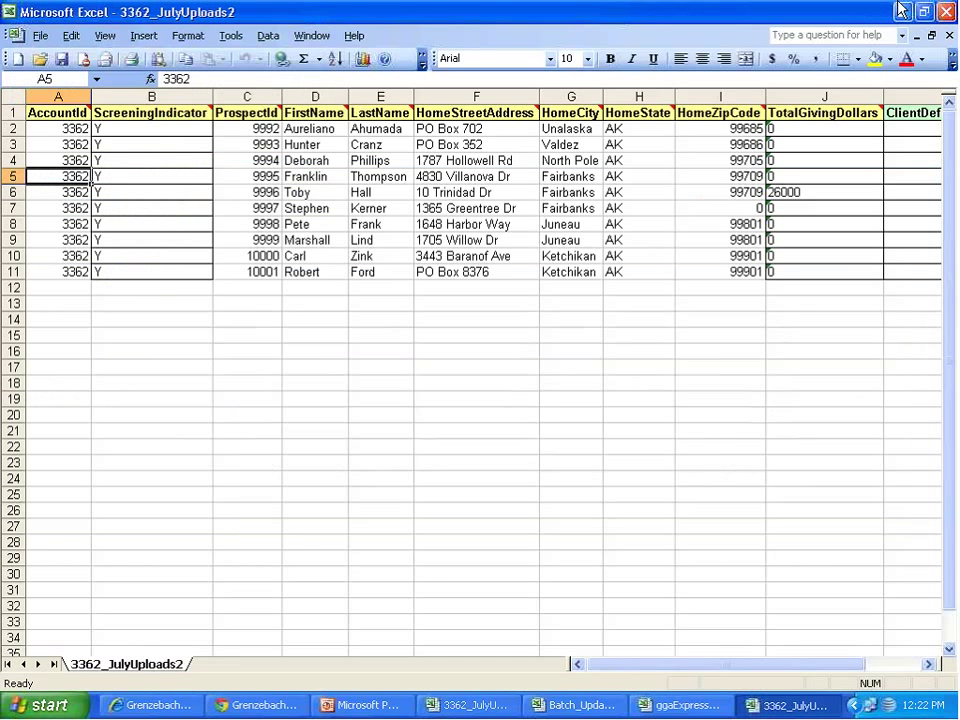
Close Excel with all its open workbooks, discarding the unsaved changes to both July uploads CSV files.
click(948, 13)
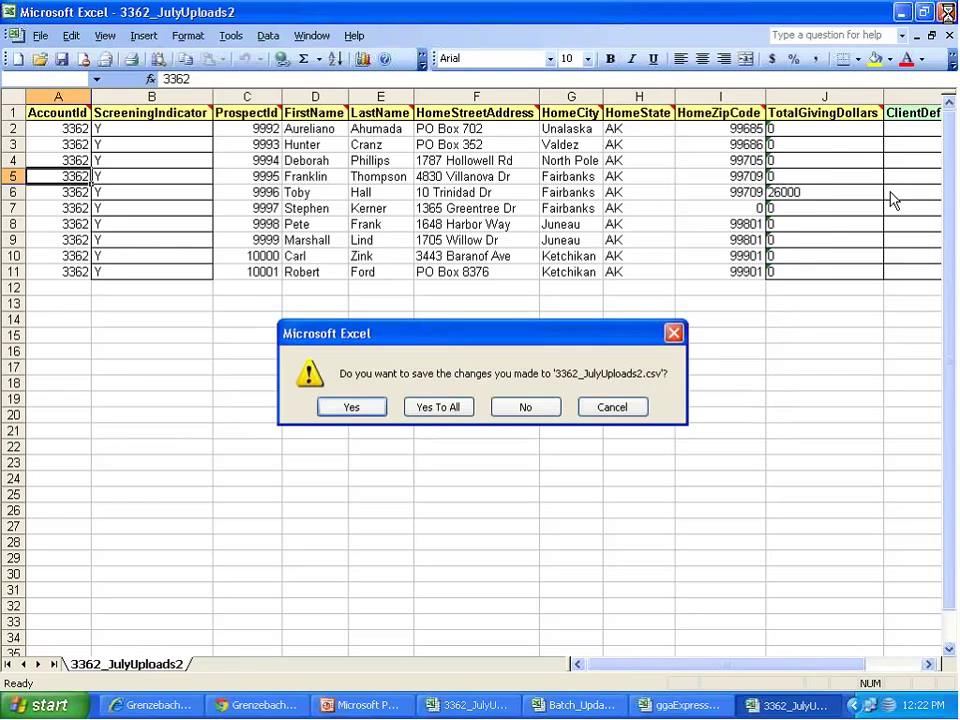
click(521, 408)
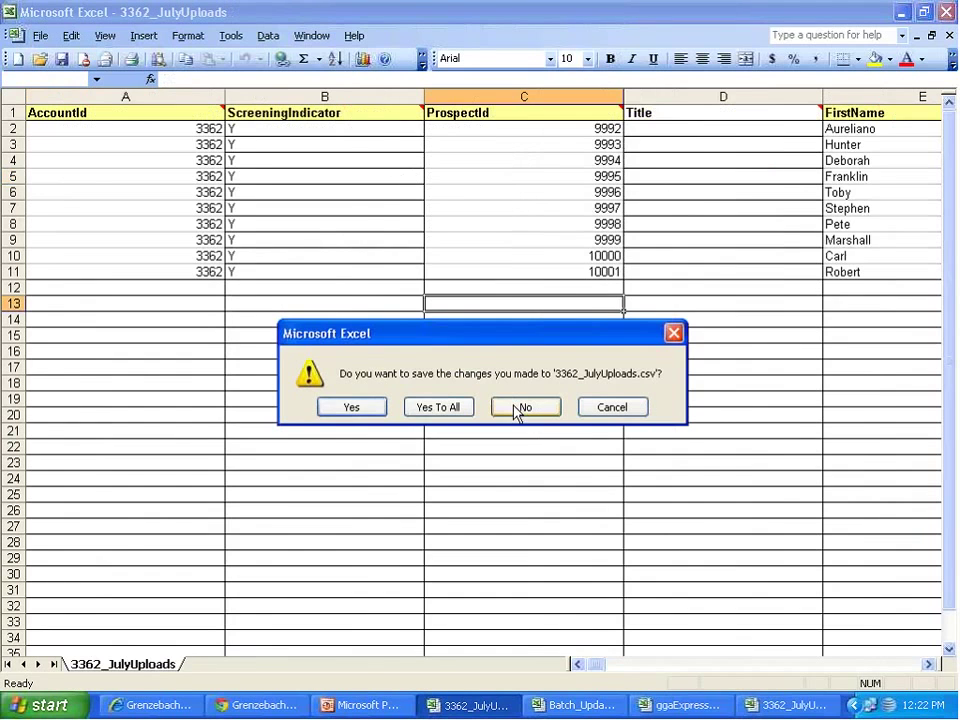
click(517, 410)
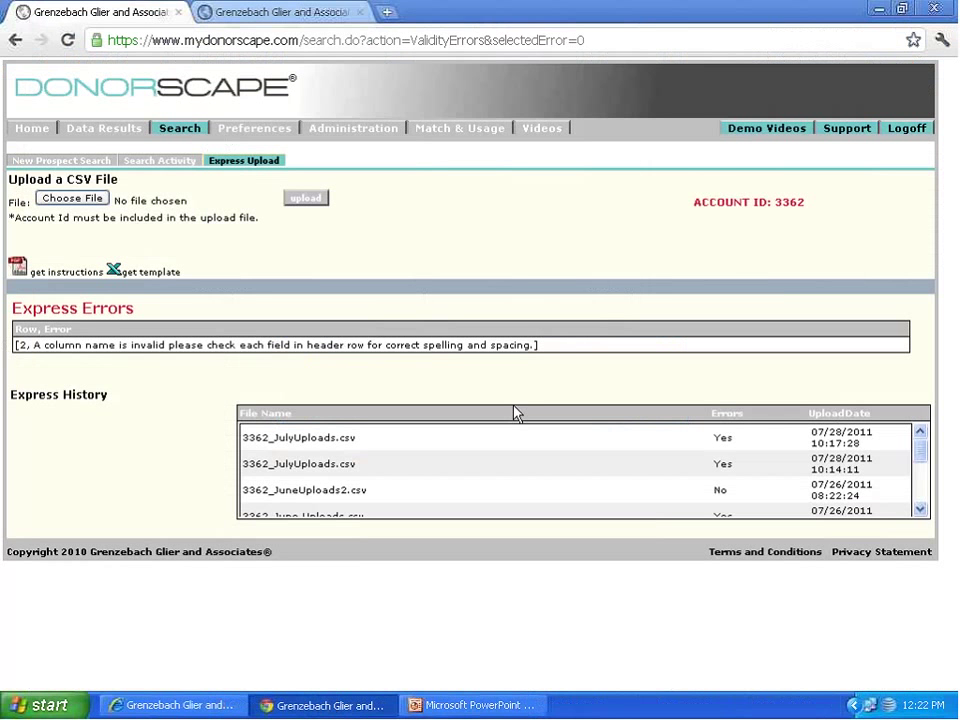
Upload the rebuilt JulyUploads2 CSV from the Desktop through Express Upload and check its entry in the Express History.
click(80, 207)
click(157, 167)
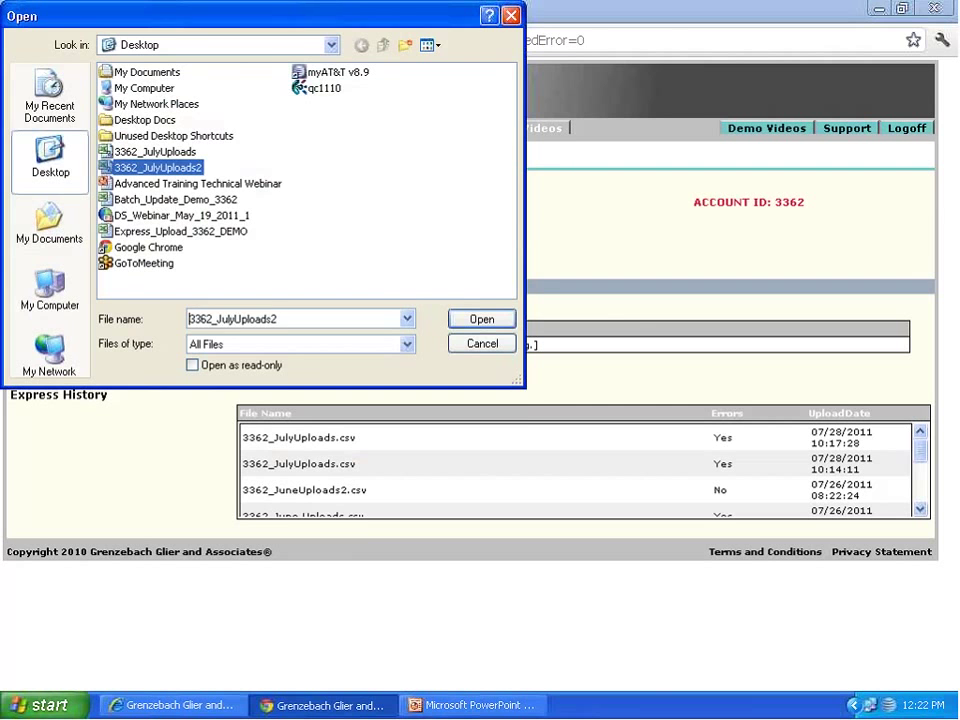
click(495, 320)
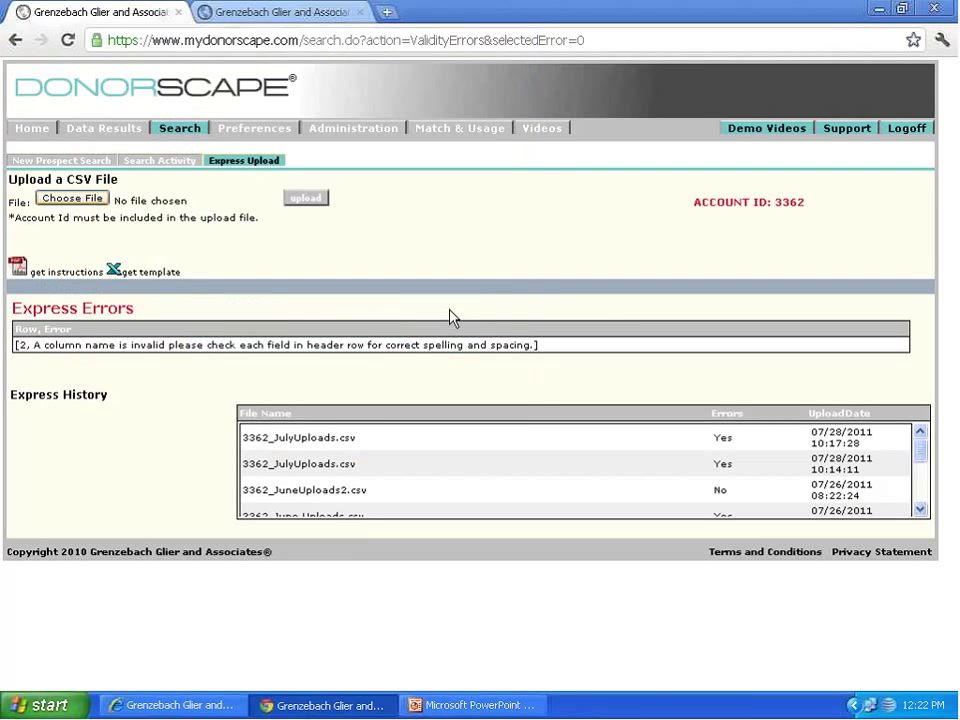
click(303, 198)
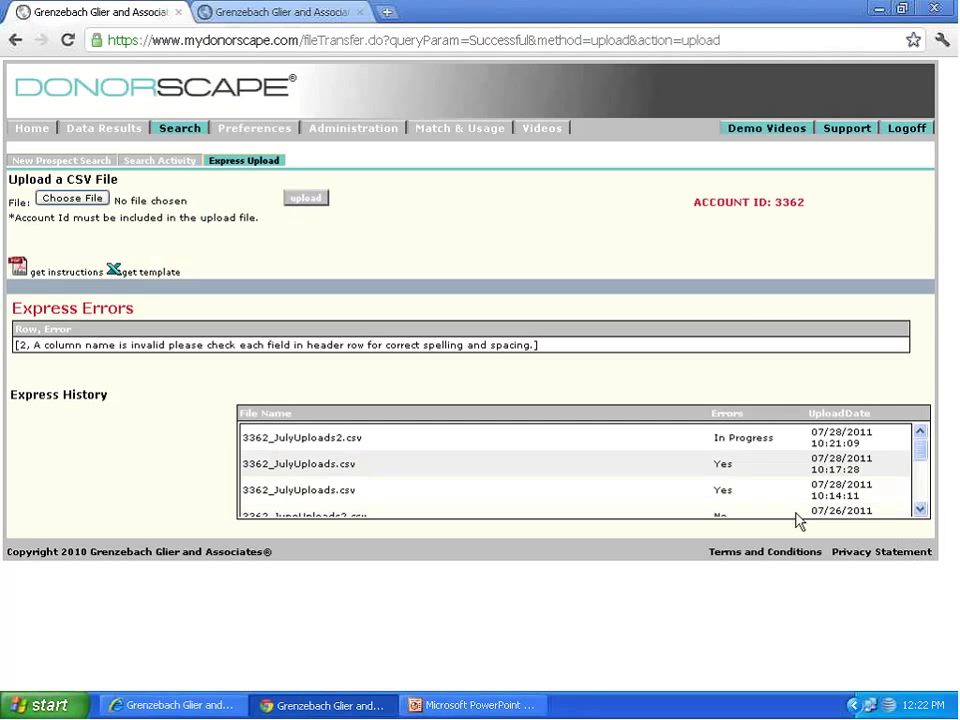
scroll(775, 502, down, 3)
scroll(760, 490, up, 3)
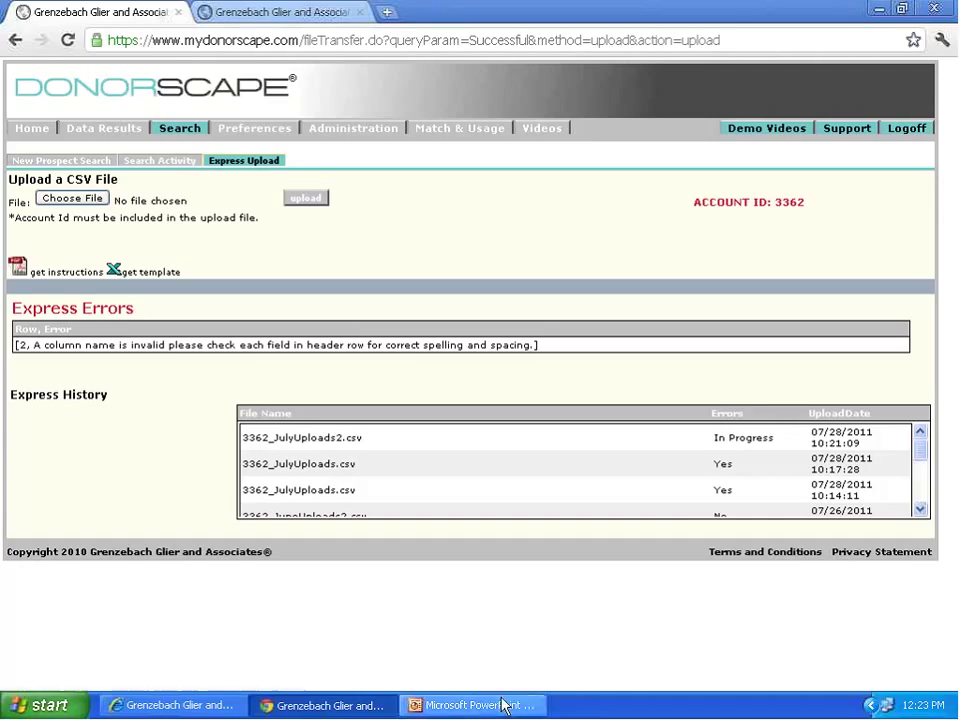
View the Search Activity history and switch to PowerPoint to show the "Submit 5,000+ Records" slide.
click(167, 163)
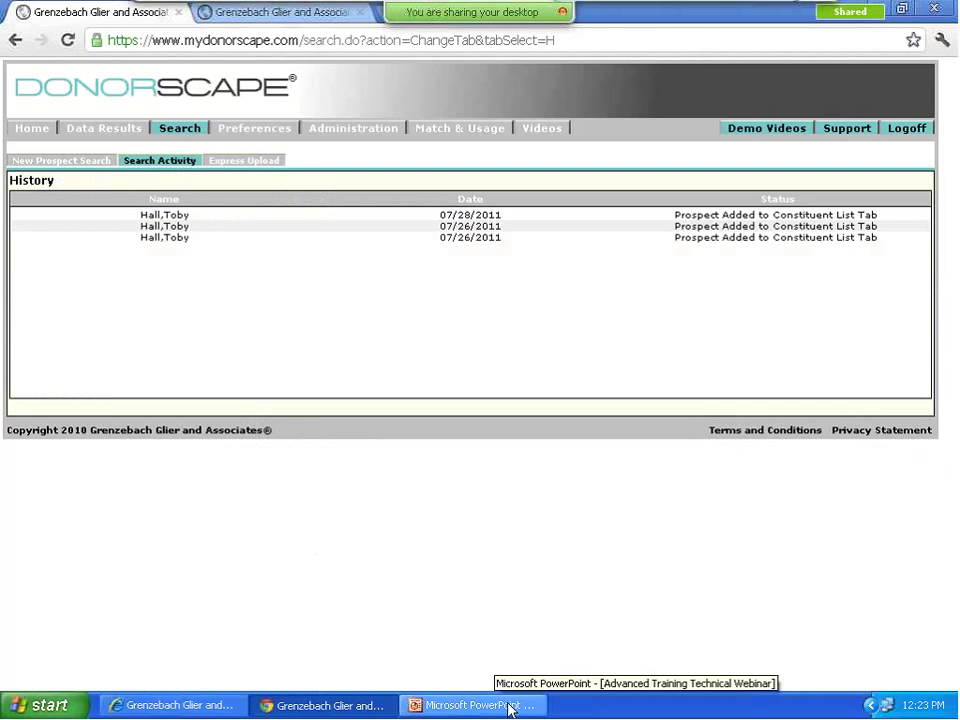
click(510, 706)
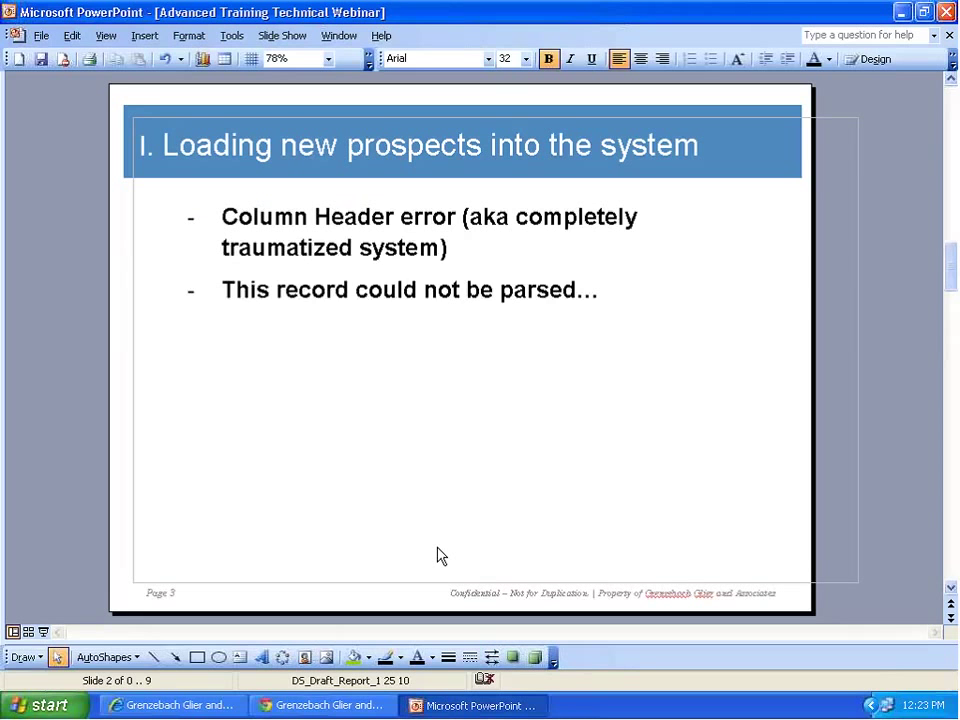
key(Page_Down)
key(Page_Down)
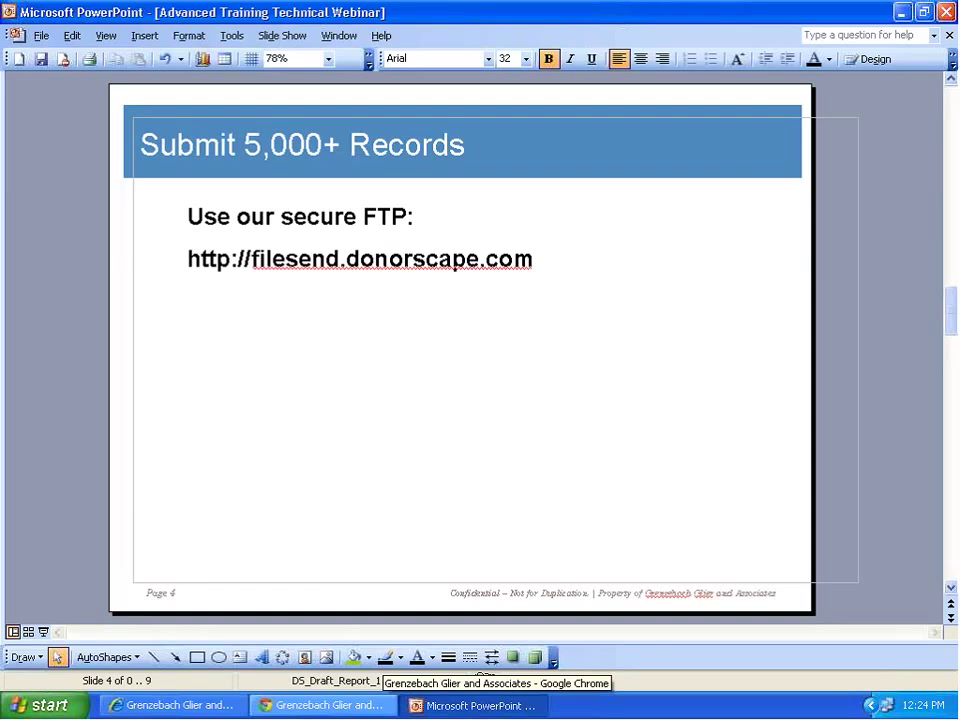
Switch back to DonorScape in Chrome and check the error status of the JulyUploads2 file in the Express Upload history.
click(330, 706)
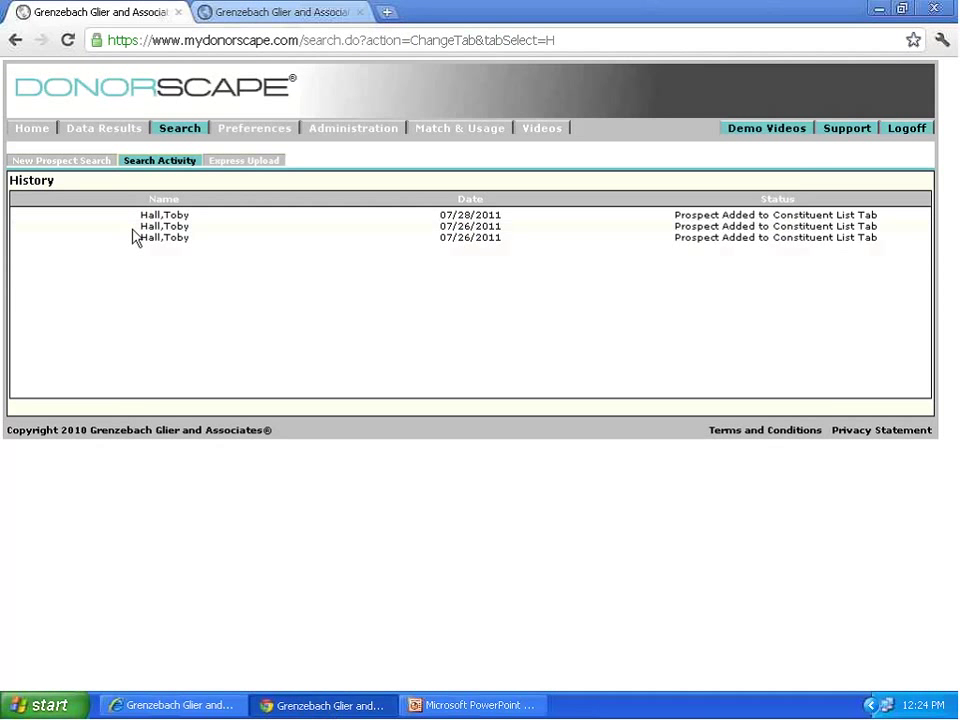
click(228, 168)
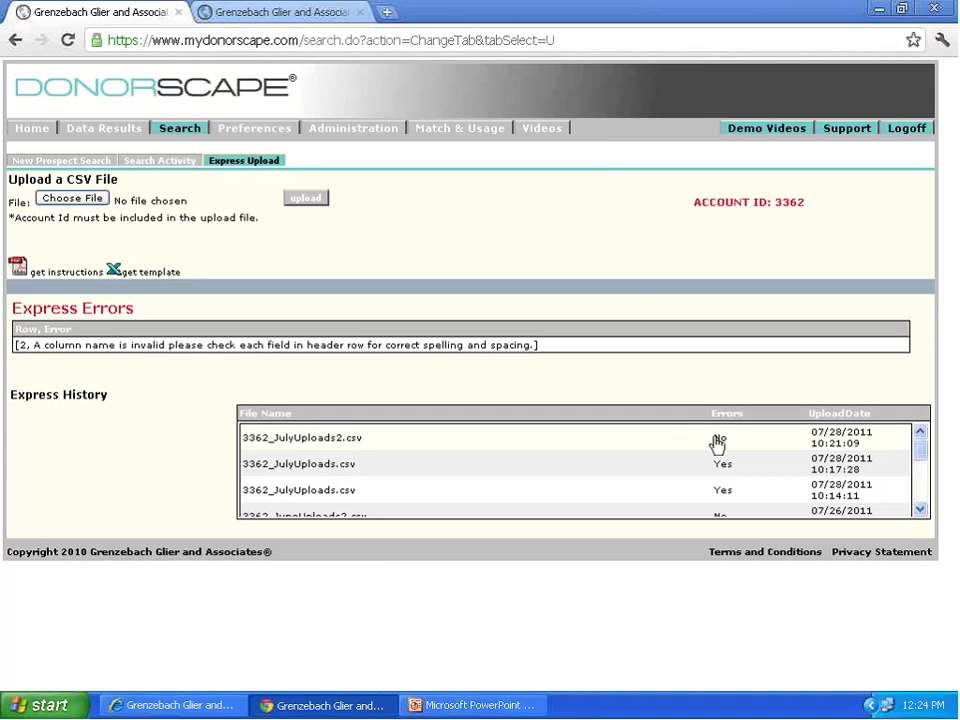
Load the stored July Uploads custom query in Data Results and set its Upload Date criterion to 07/28/2011.
click(106, 135)
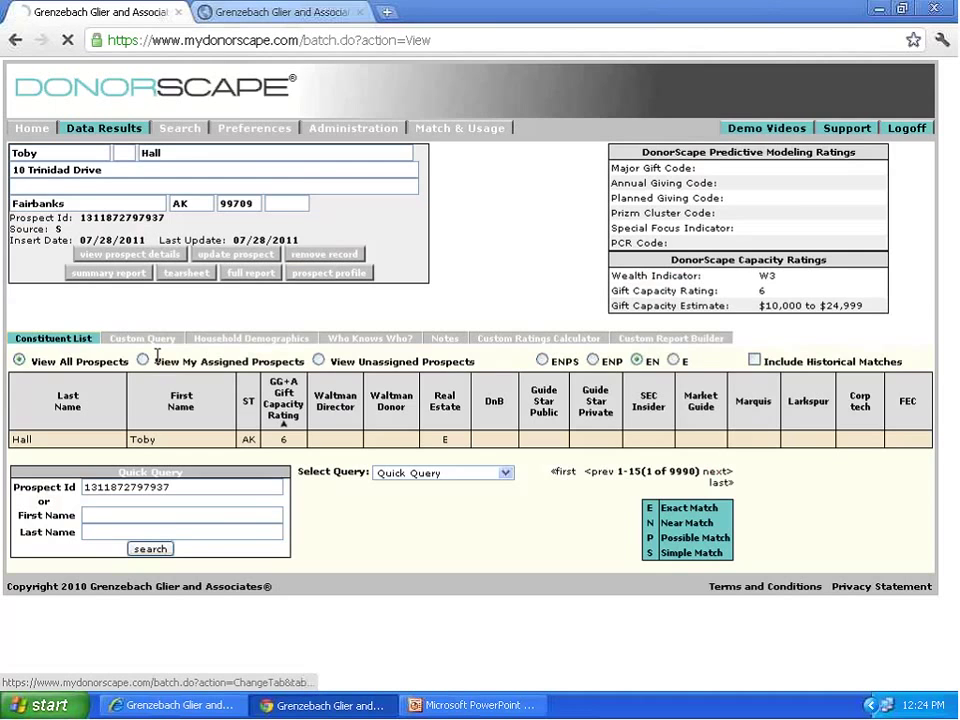
click(160, 341)
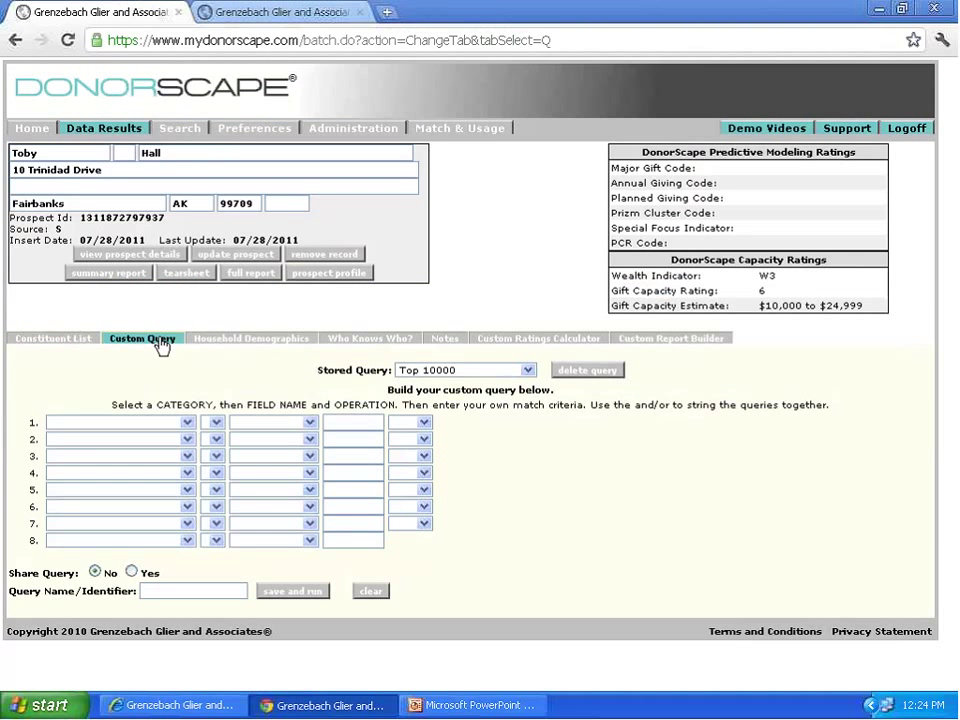
click(415, 372)
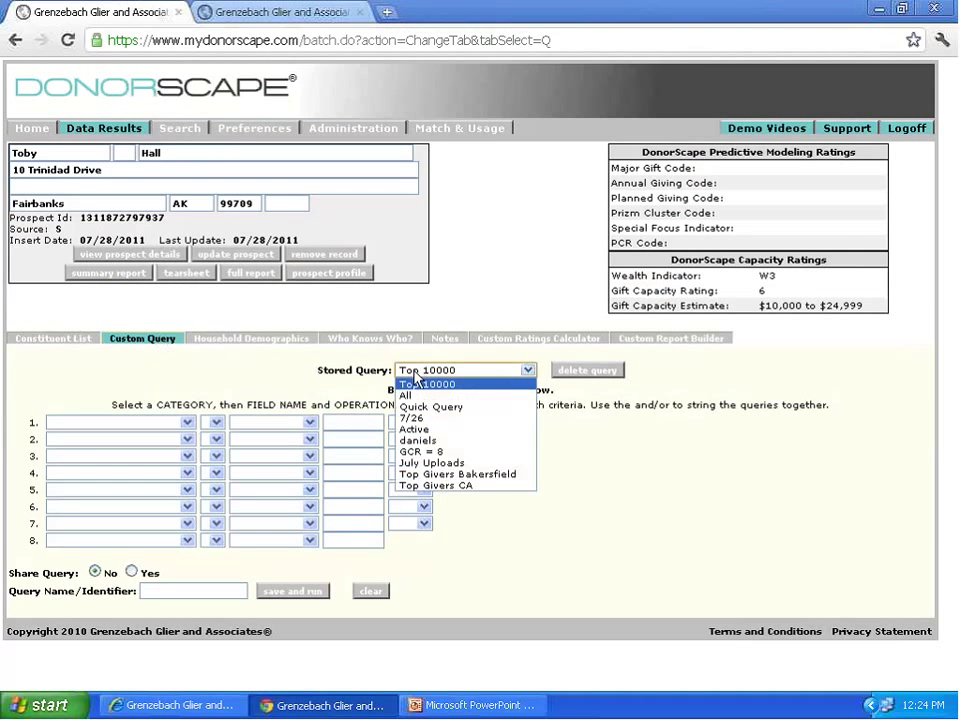
click(446, 463)
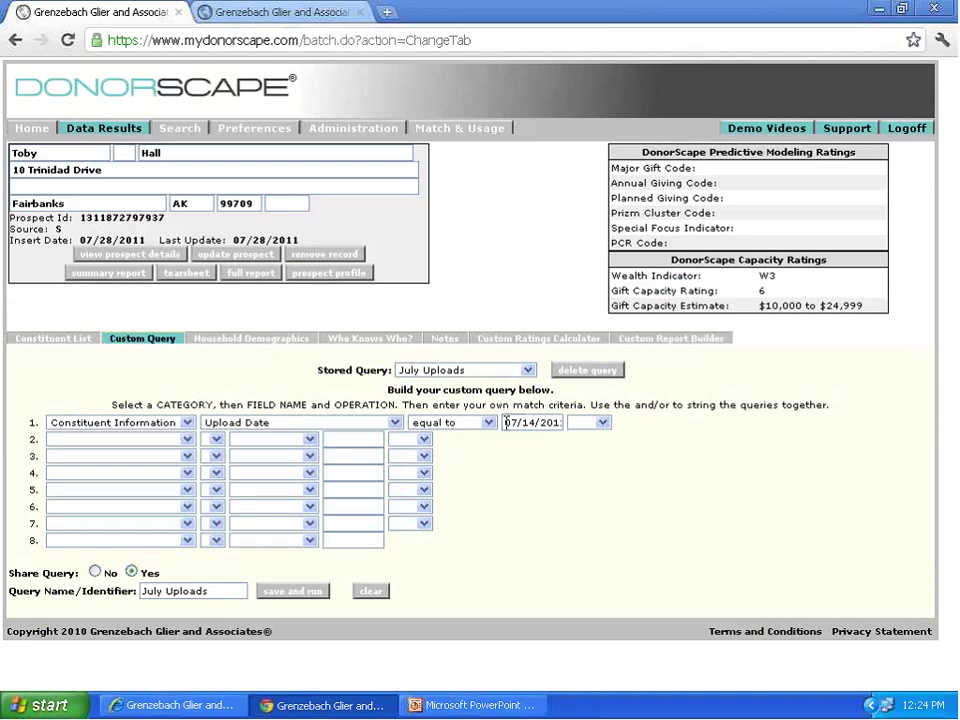
drag(505, 425, 727, 421)
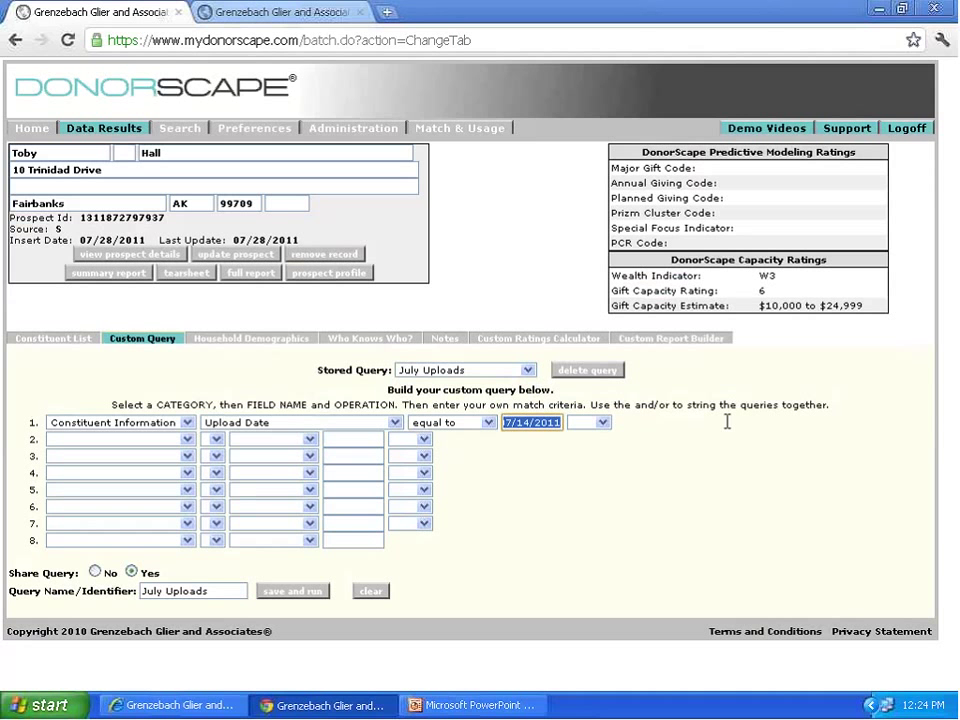
text(07)
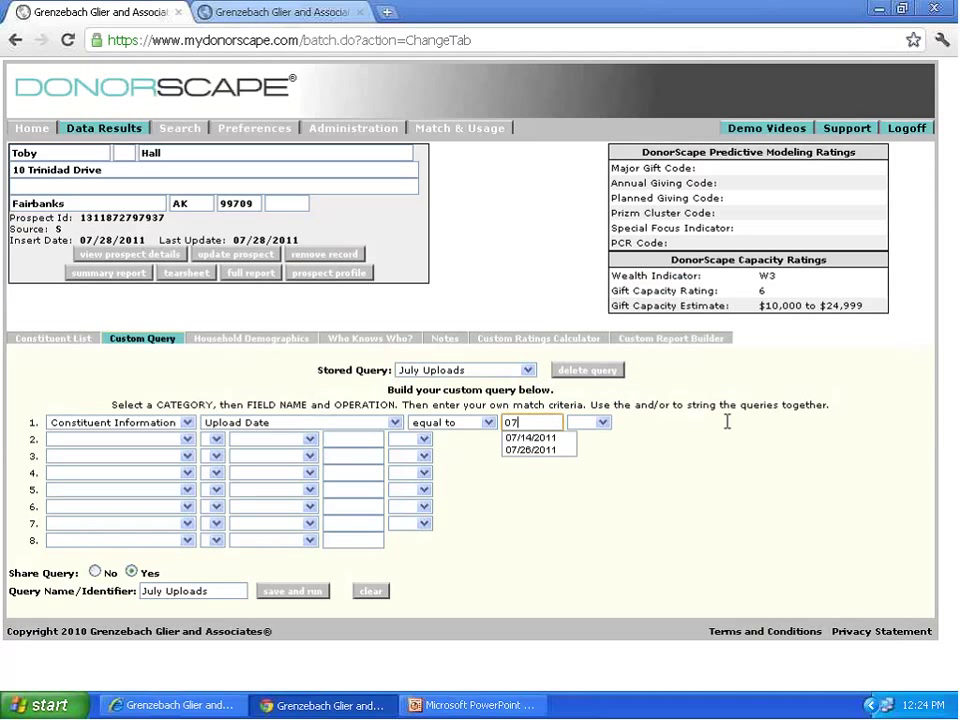
text(/28/)
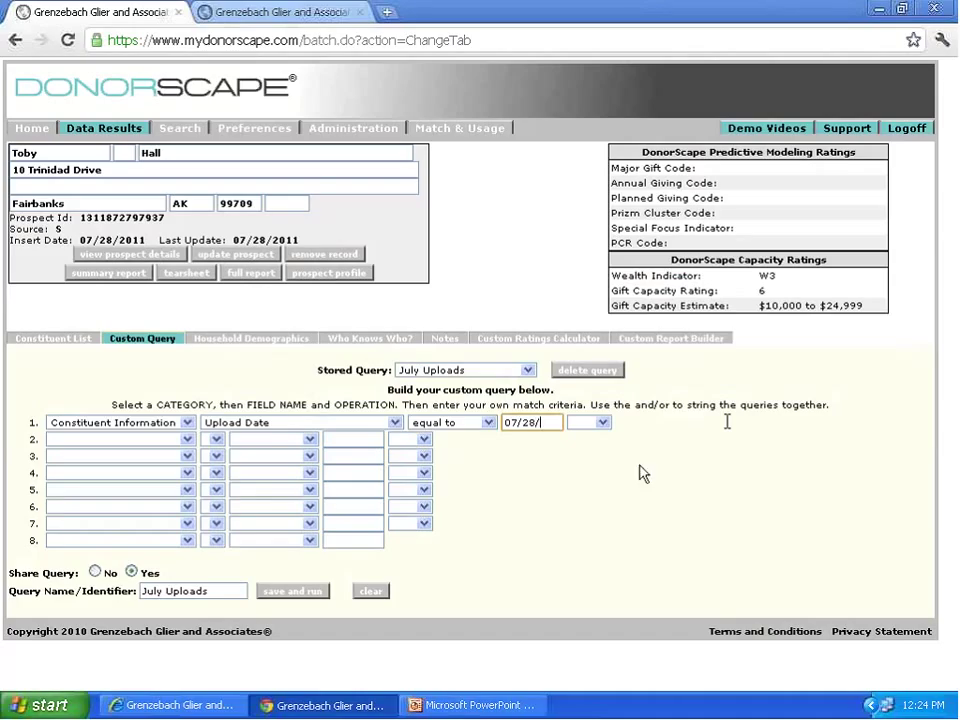
text(2011)
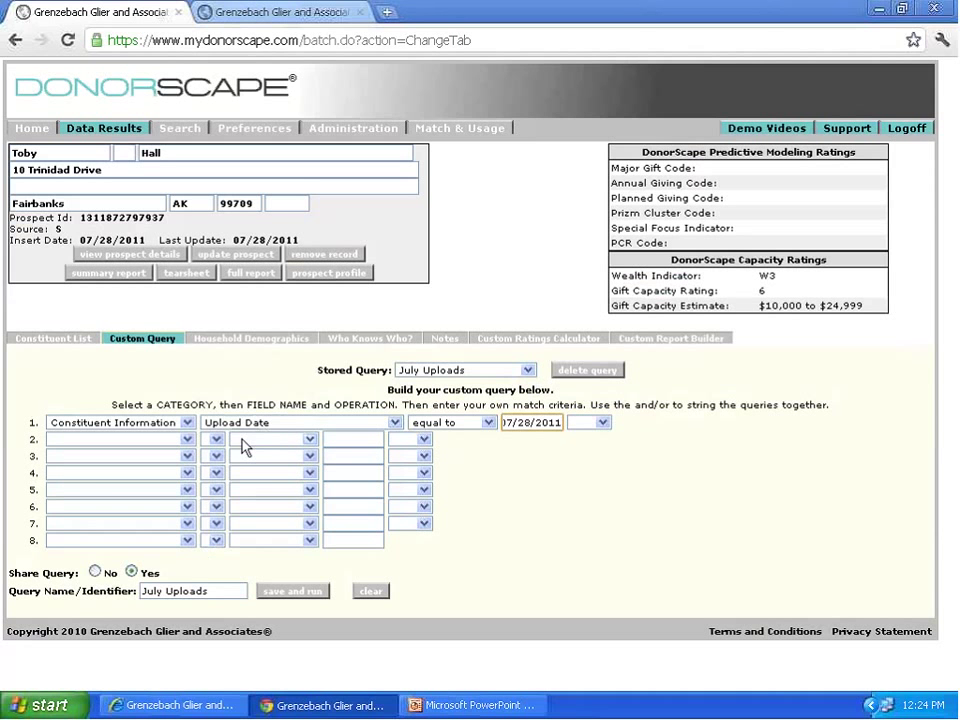
Name the custom query July Uploads 2, then save and run it.
key(Tab)
key(Tab)
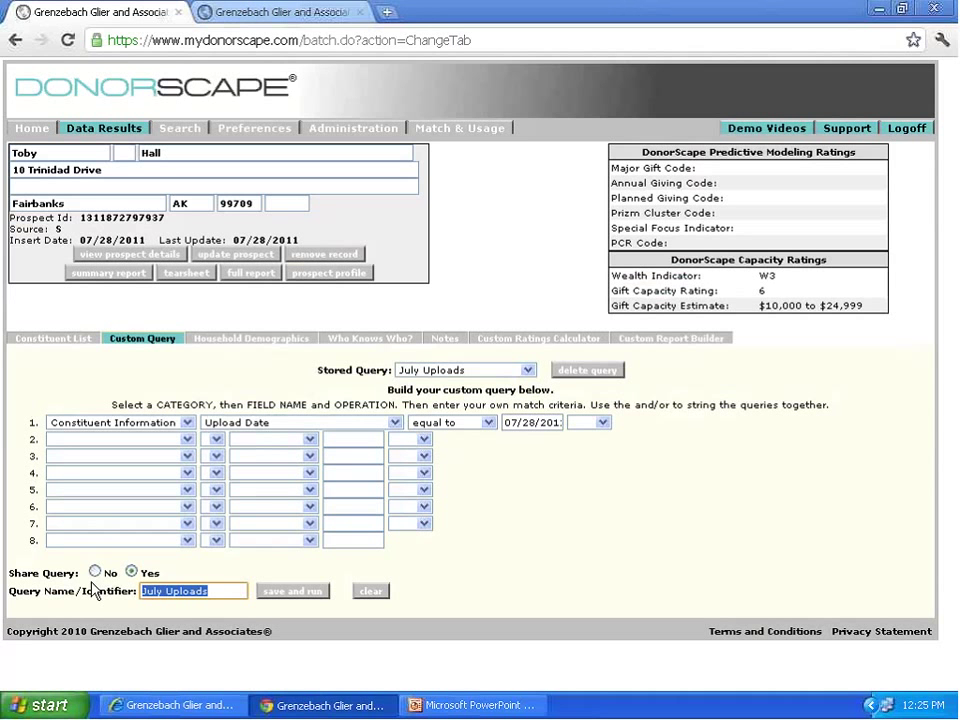
key(End)
text(2)
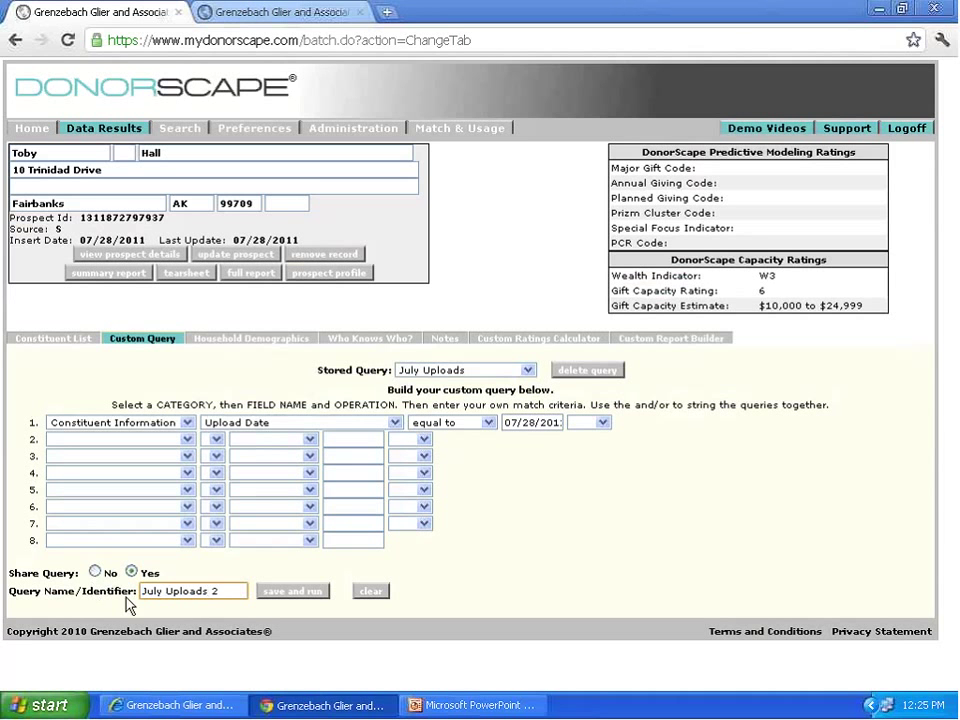
click(313, 598)
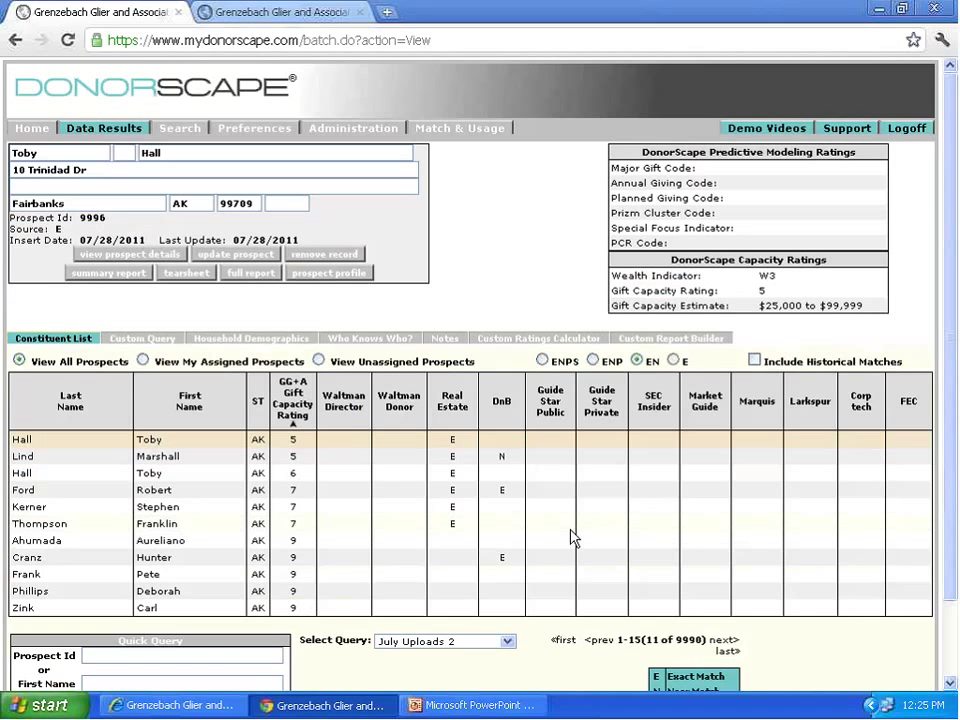
Run a quick query for the prospect's last name and narrow it with the first name T.
scroll(572, 536, down, 1)
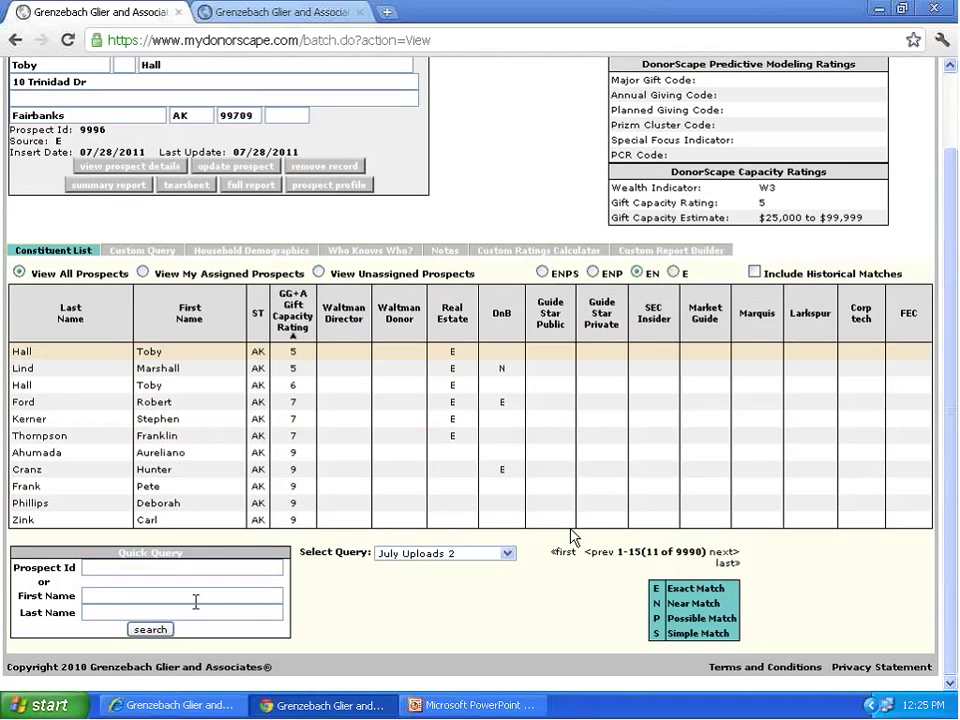
click(146, 613)
text(Hall)
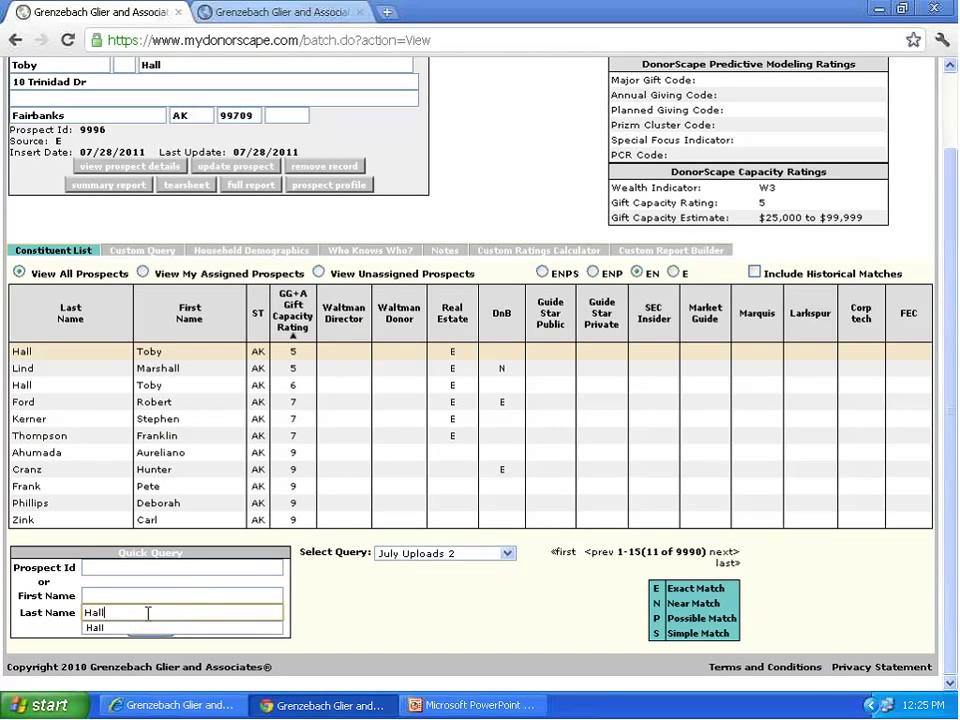
key(Return)
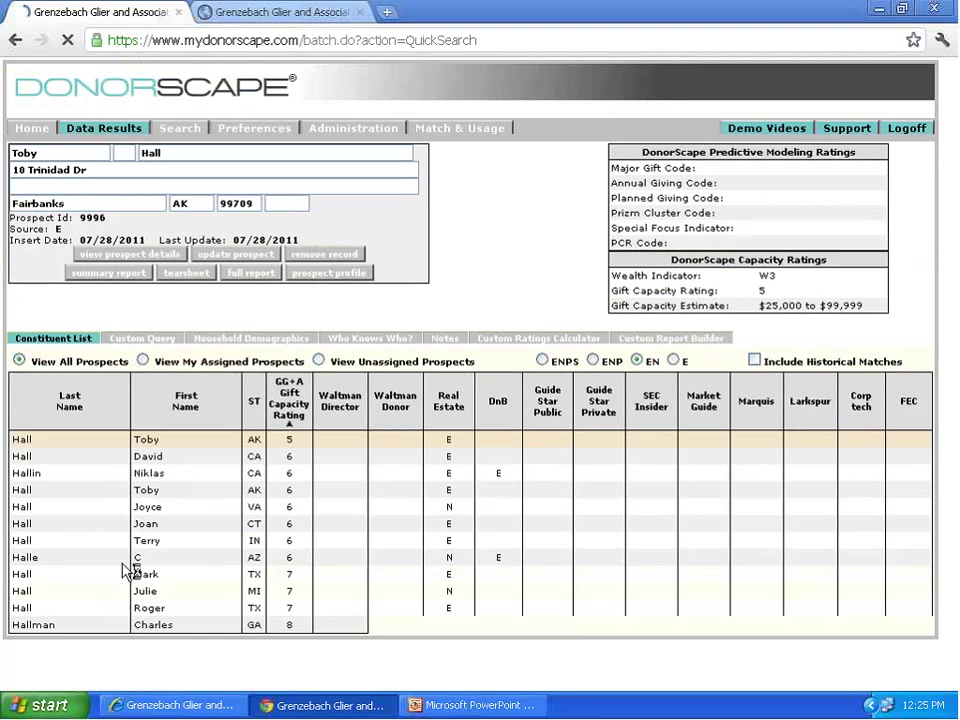
scroll(122, 568, down, 2)
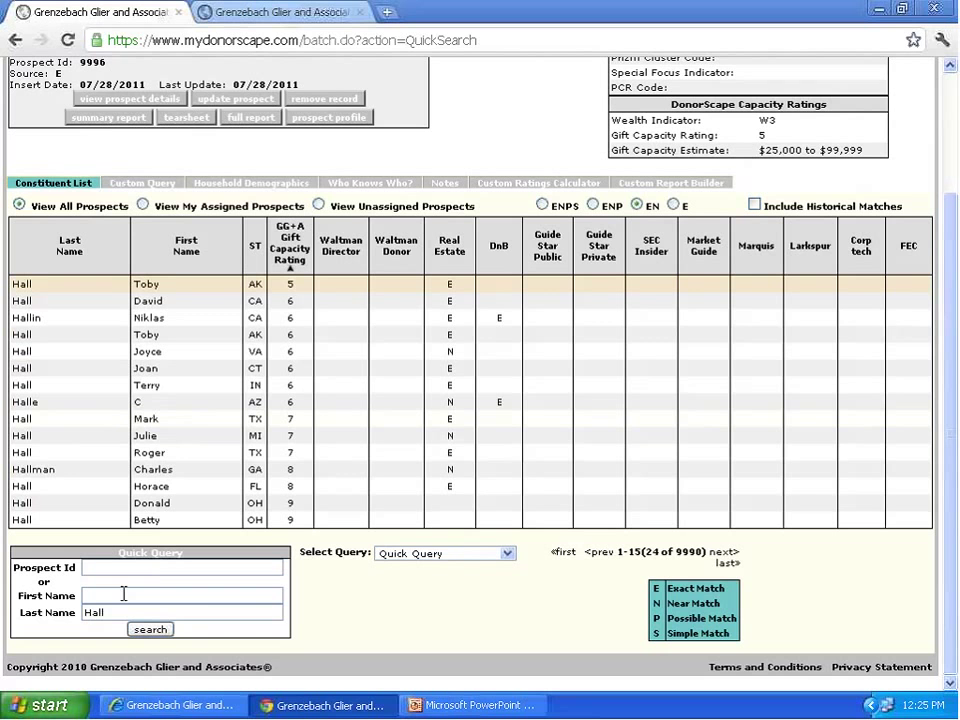
click(123, 594)
text(T)
key(Return)
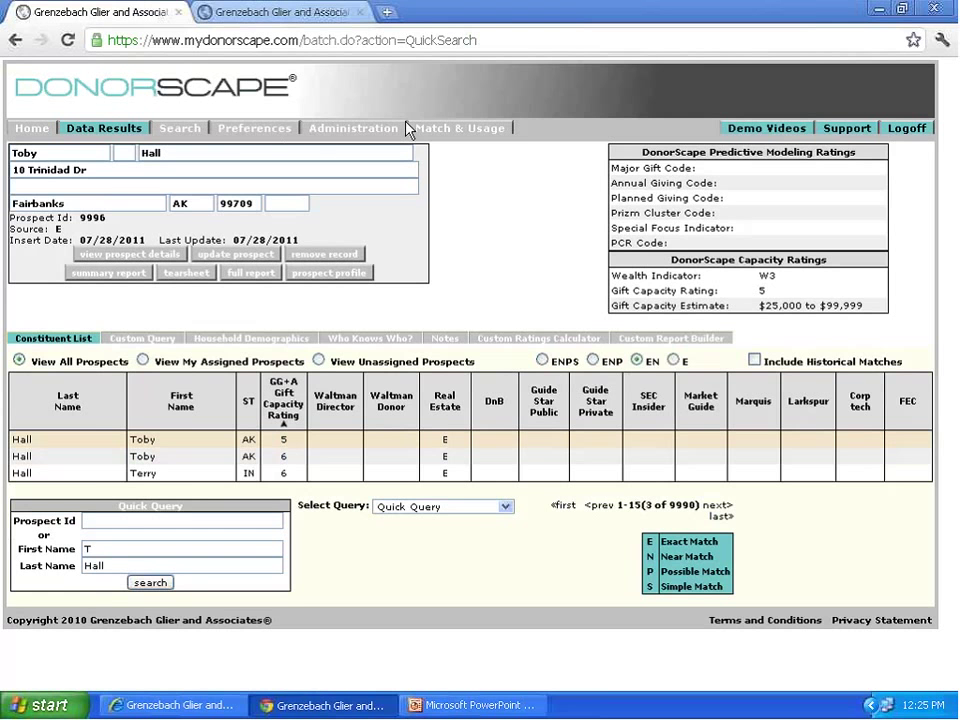
Examine the prospect's Total Giving Dollars on the Prospect Details page in the other browser tab, and return to the constituent list.
click(304, 14)
scroll(435, 430, down, 1)
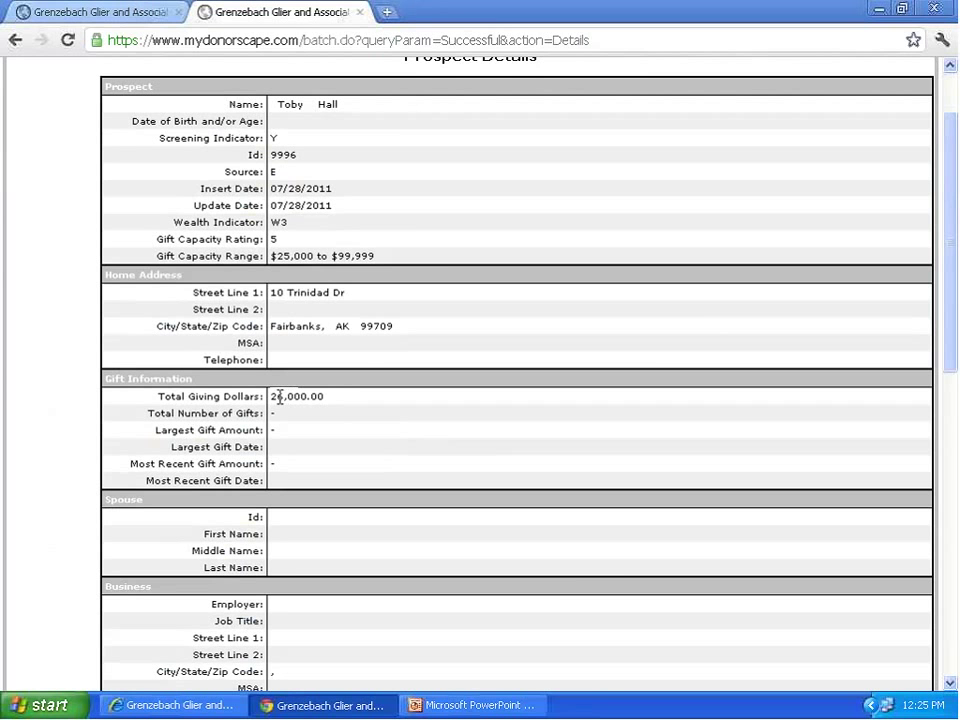
click(57, 12)
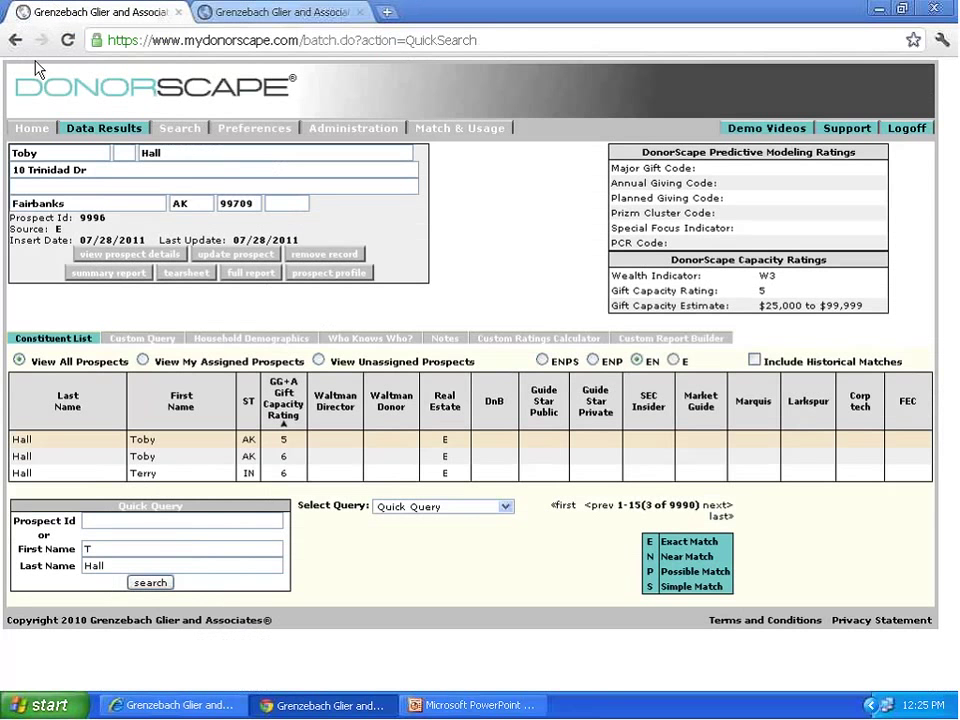
Remove the prospect's duplicate AK record with gift capacity rating 6 and confirm deleting it with all associated matches.
click(141, 458)
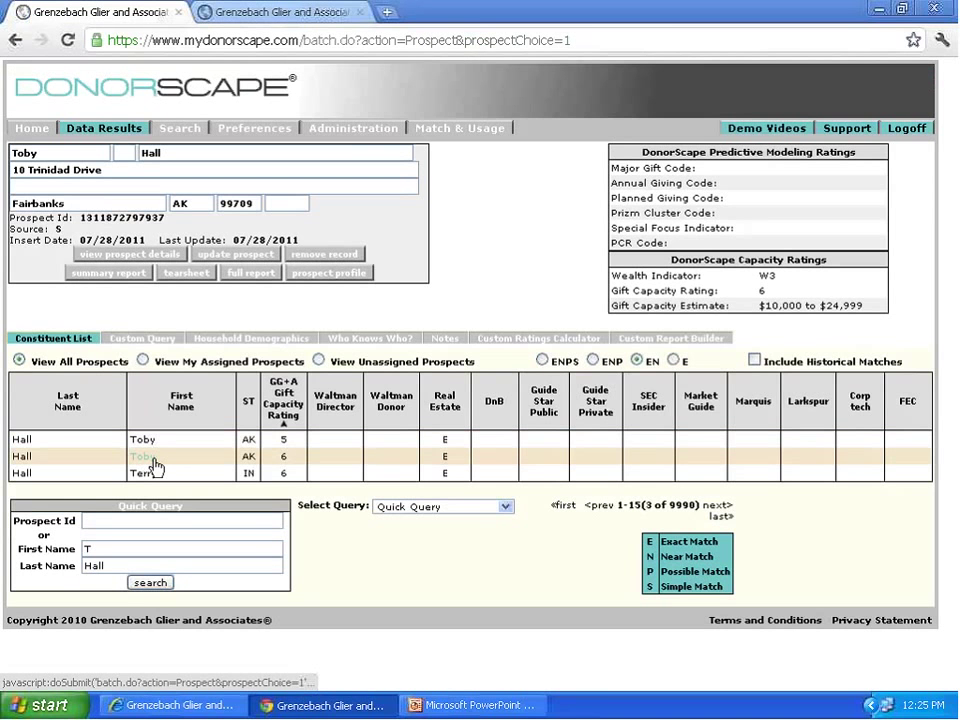
click(313, 260)
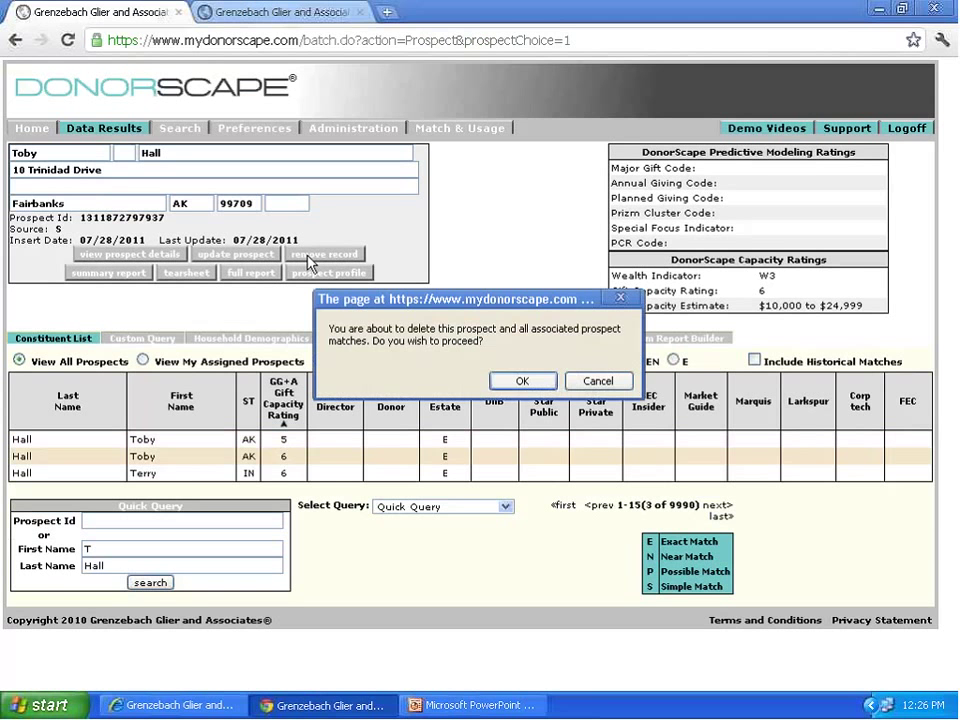
click(522, 382)
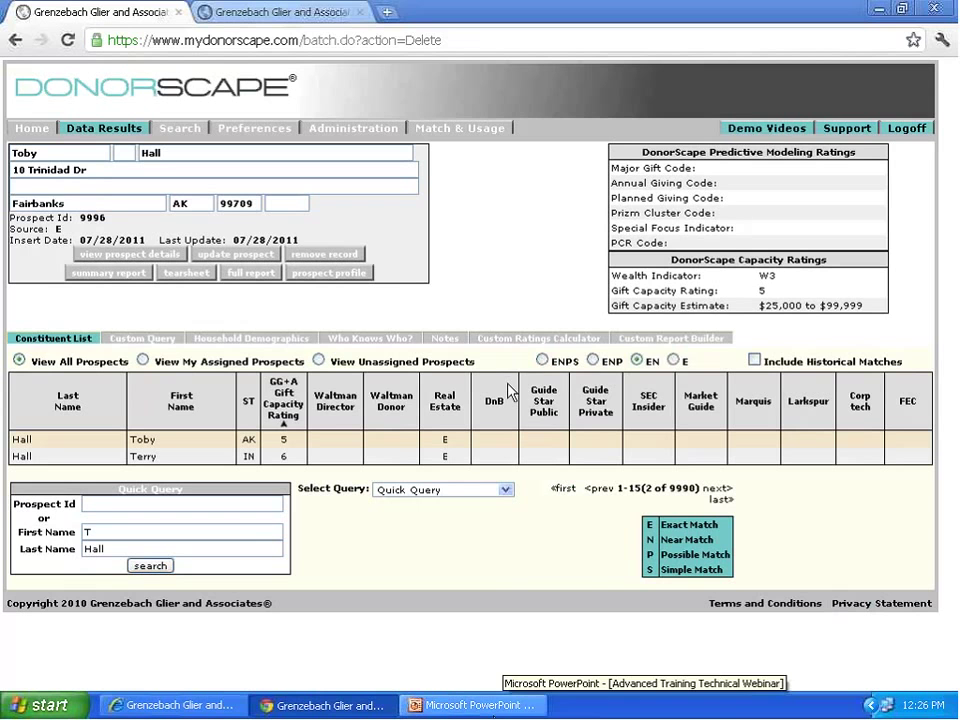
Switch to PowerPoint and show the slide "II. Updating information on existing prospects".
click(470, 705)
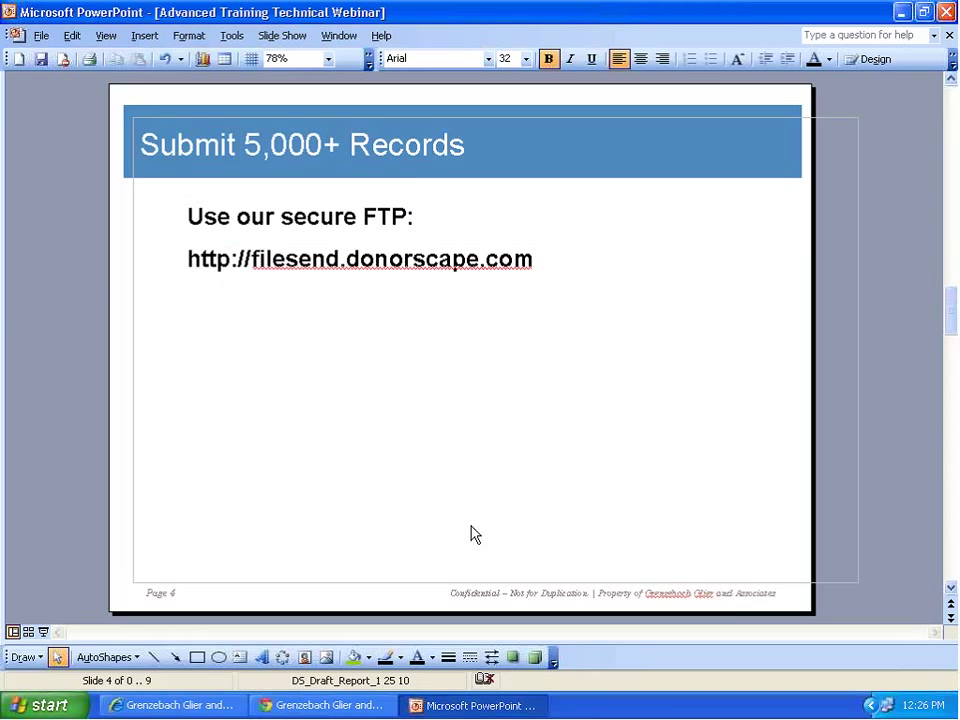
key(Page_Down)
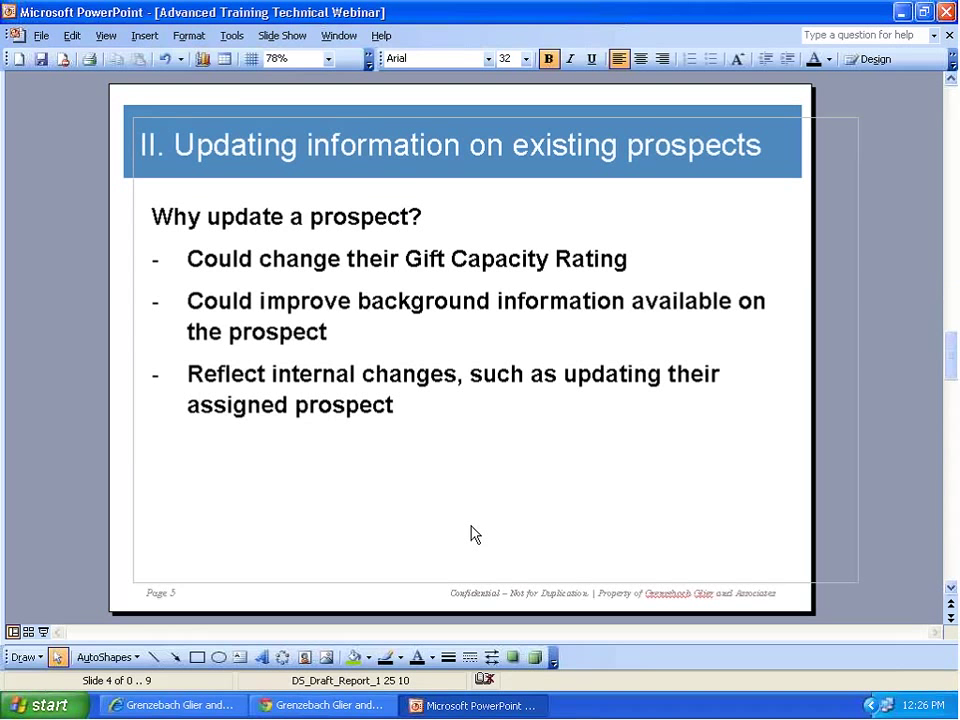
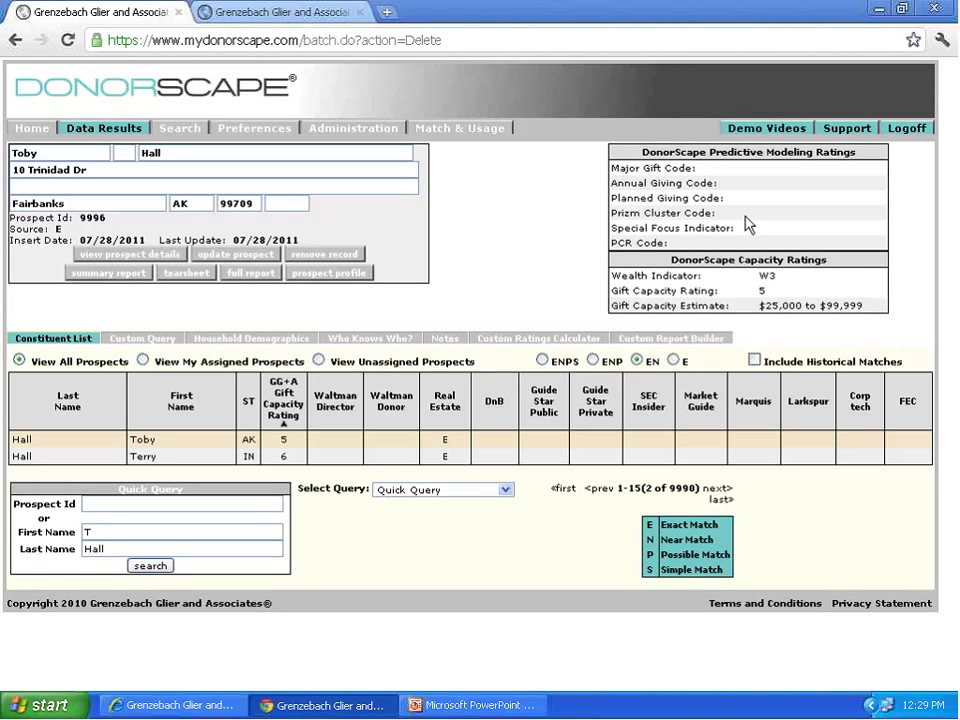
drag(621, 214, 711, 221)
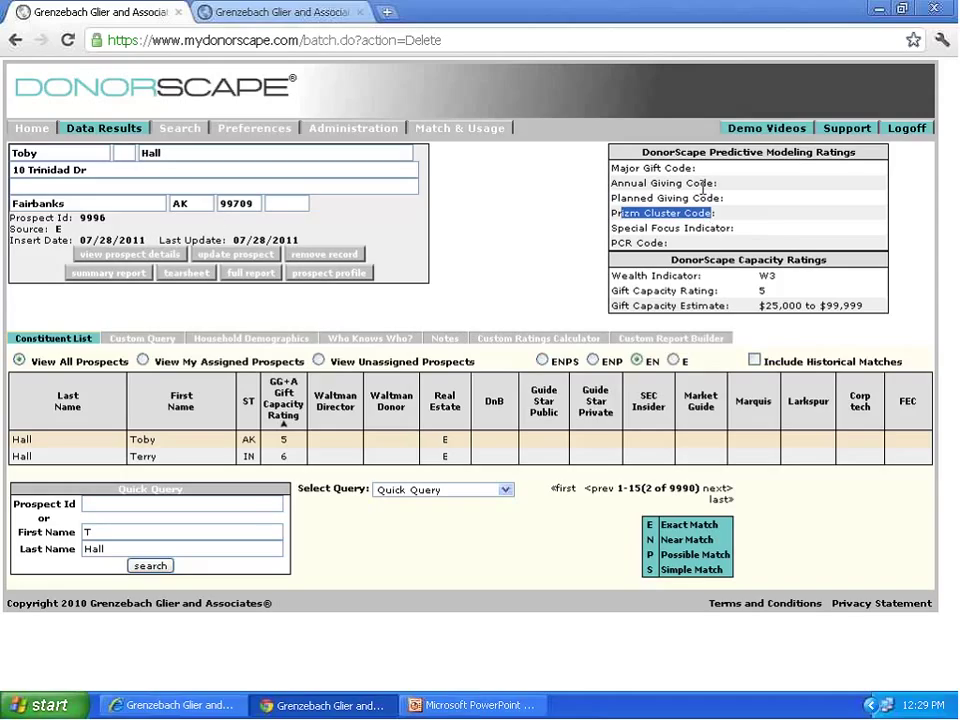
click(681, 215)
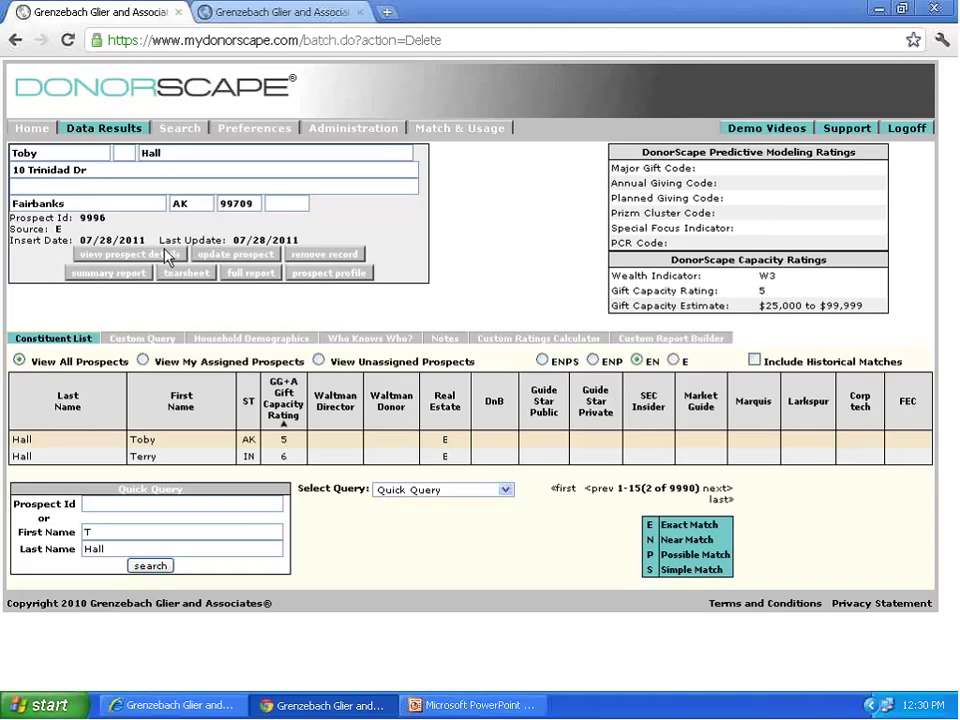
Download the Prospect Updates template from the Batch Update section of Administration and open it in Excel.
click(352, 130)
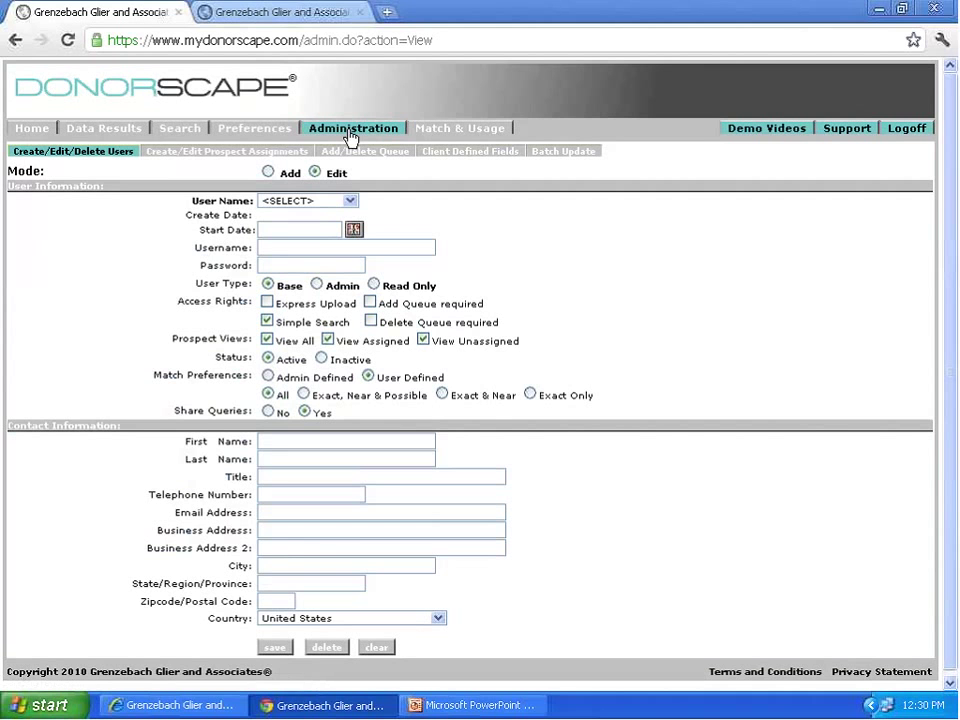
click(563, 153)
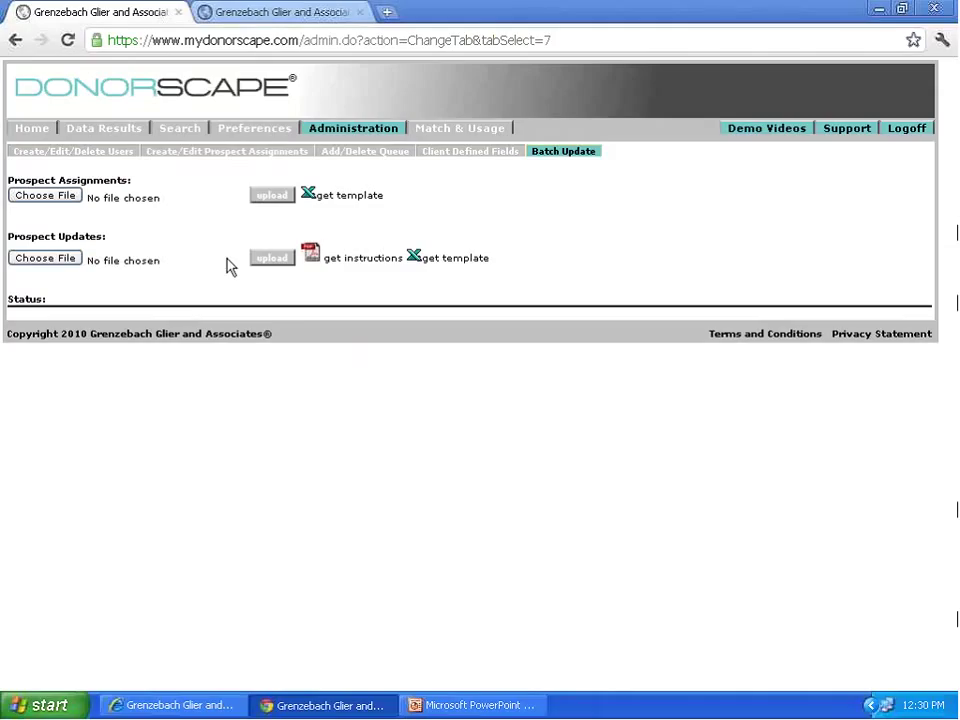
click(442, 264)
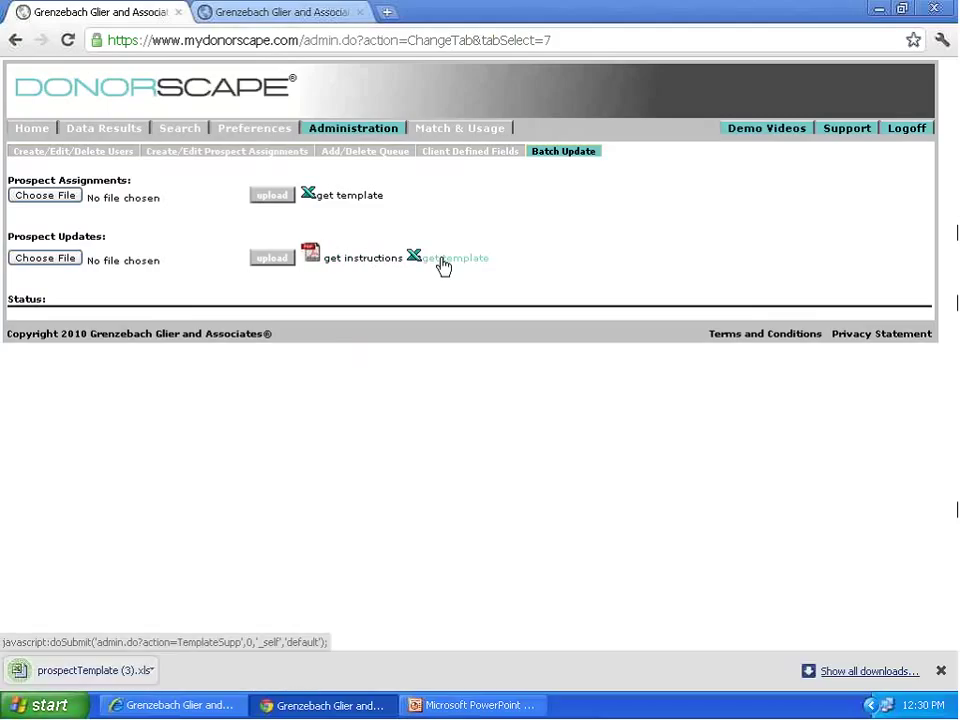
click(86, 676)
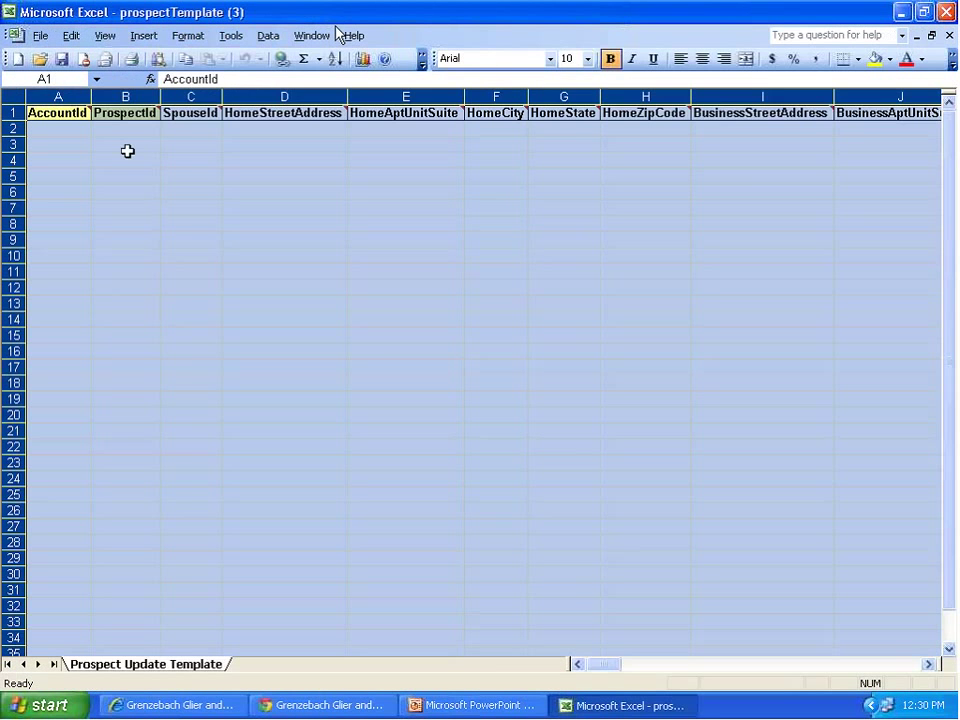
Examine the column headers of the Prospect Update Template and read the comments on the required AccountId and ProspectId fields.
click(102, 253)
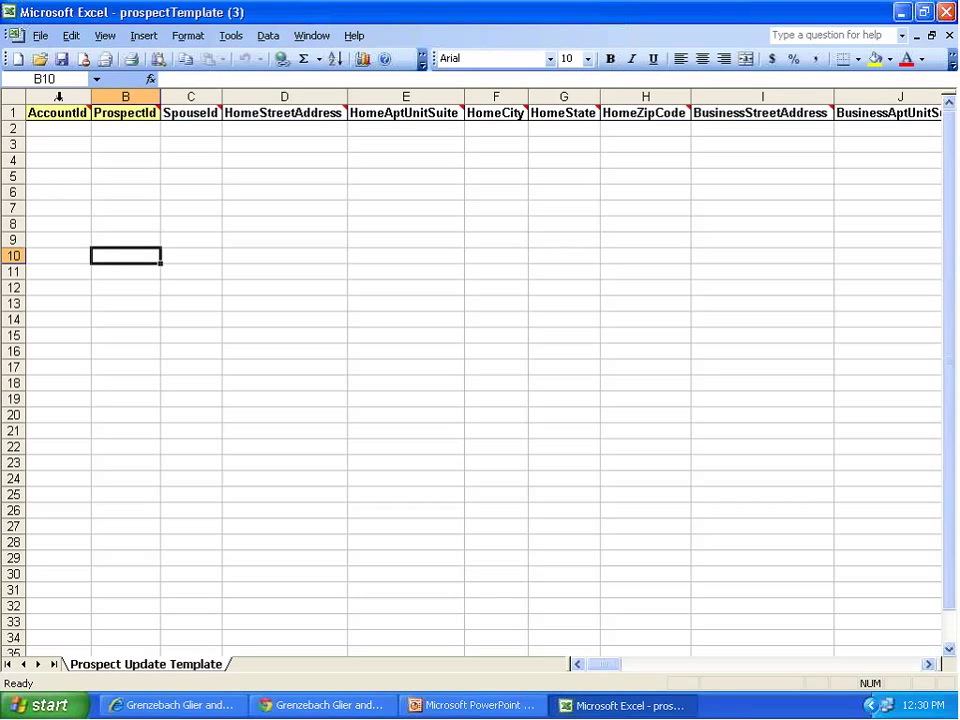
drag(612, 664, 590, 653)
mouse_move(47, 118)
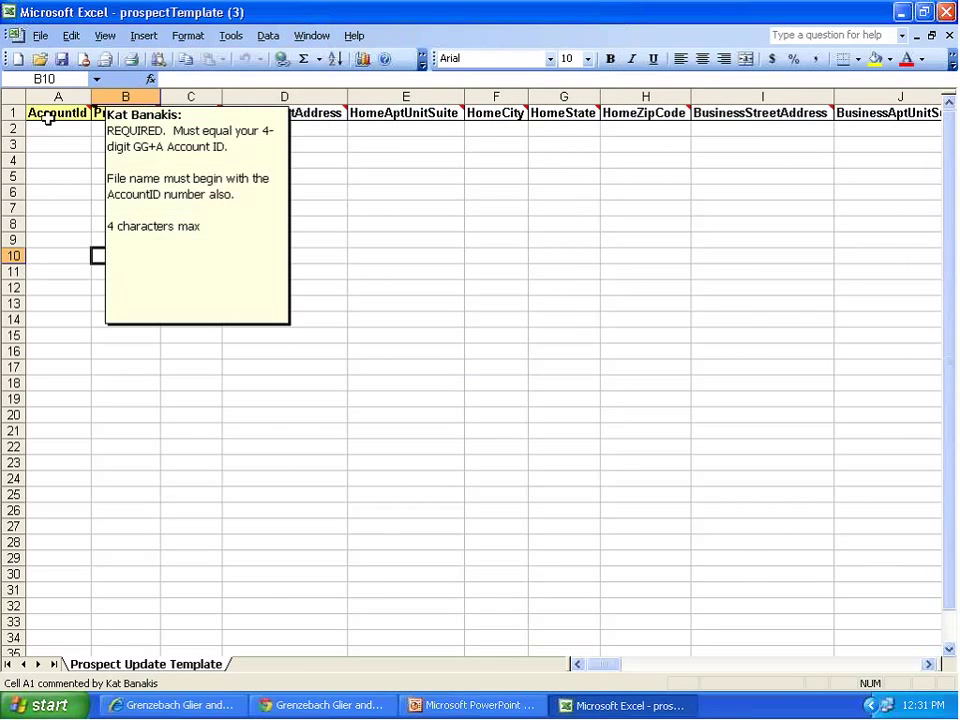
mouse_move(128, 106)
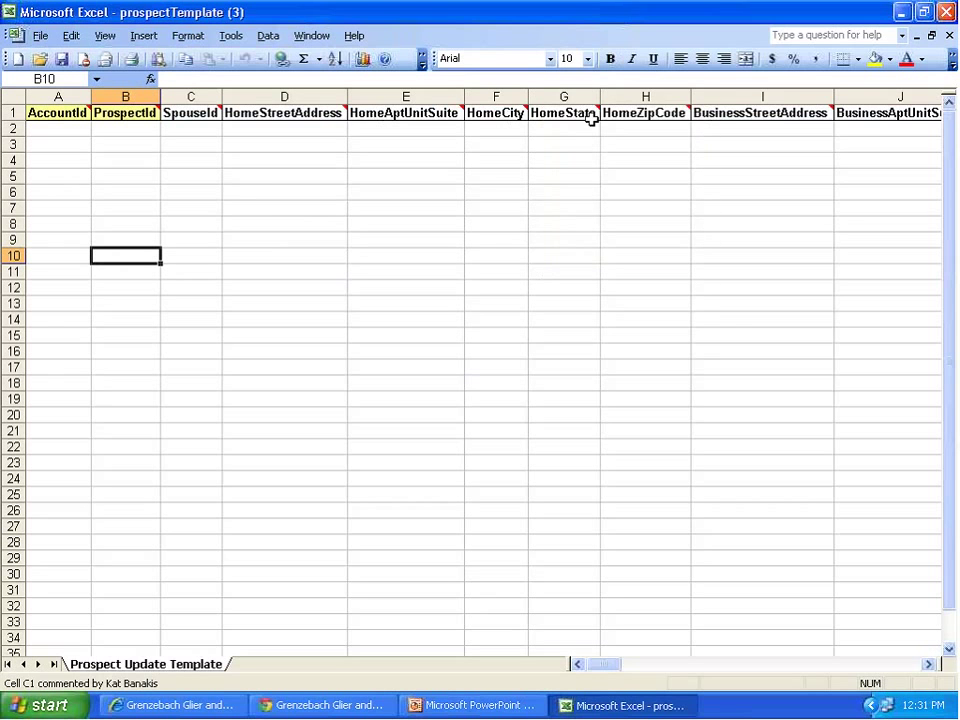
mouse_move(747, 114)
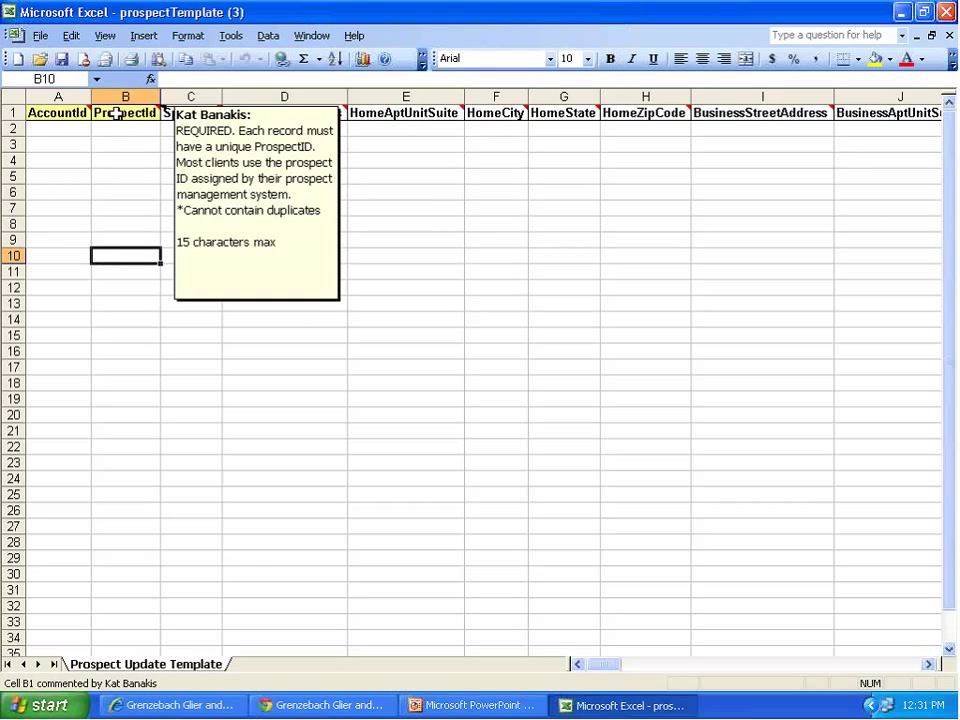
mouse_move(375, 113)
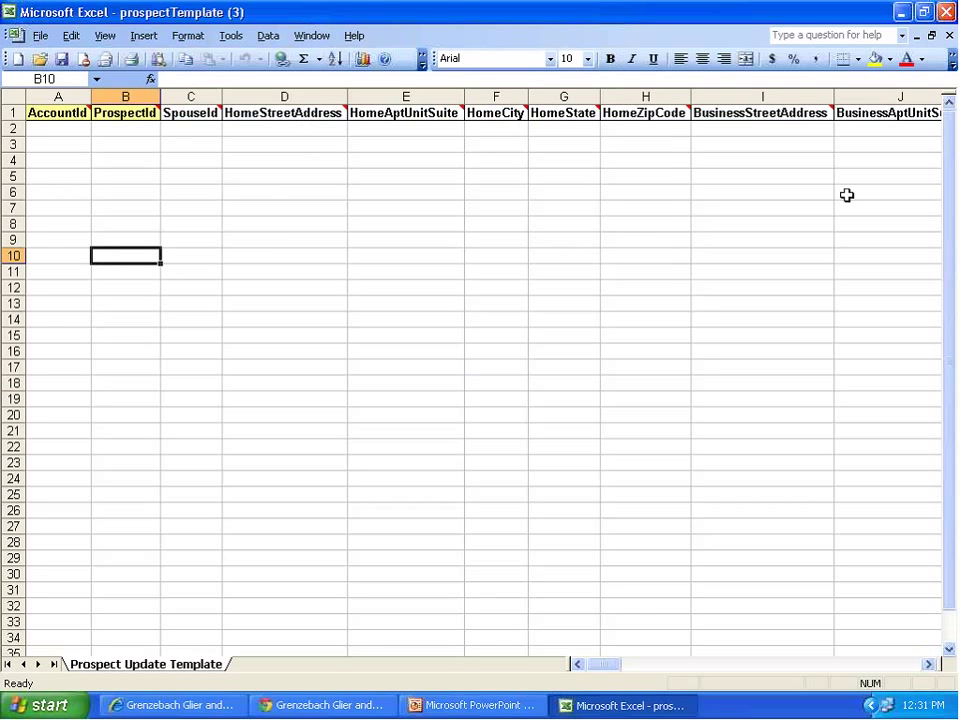
Clear the open windows away and open the Batch_Update_Demo_3362 workbook from the desktop.
click(585, 708)
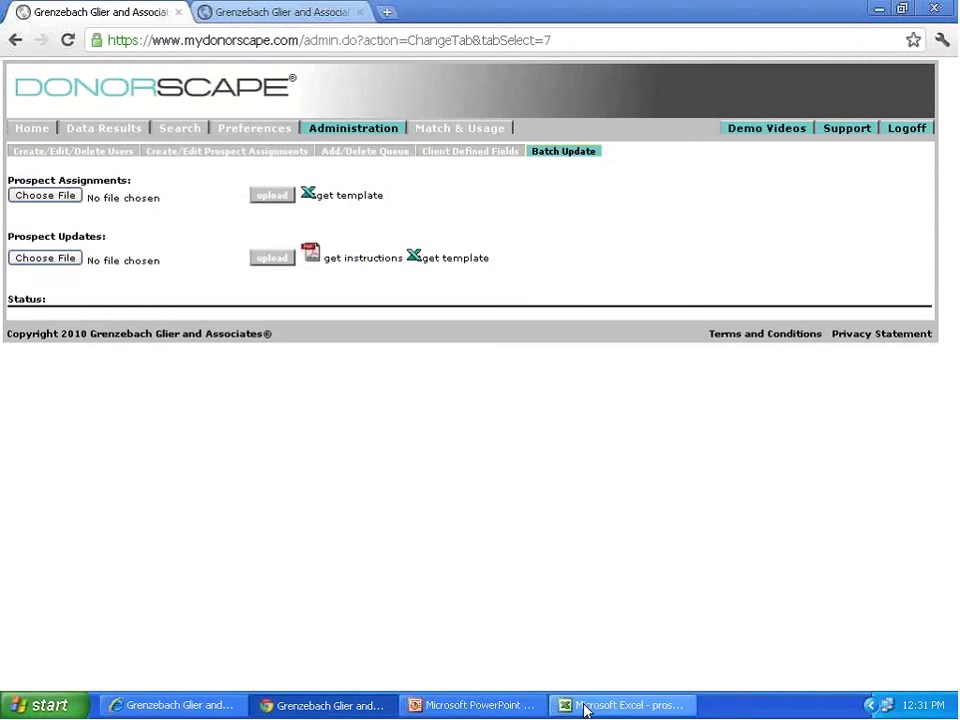
click(306, 704)
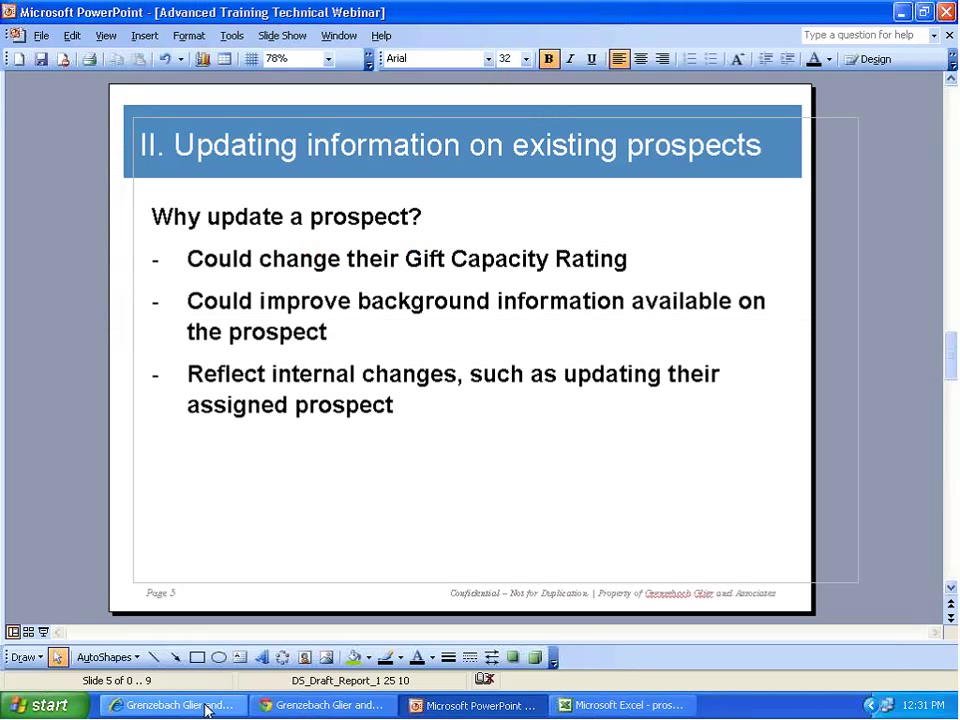
click(529, 703)
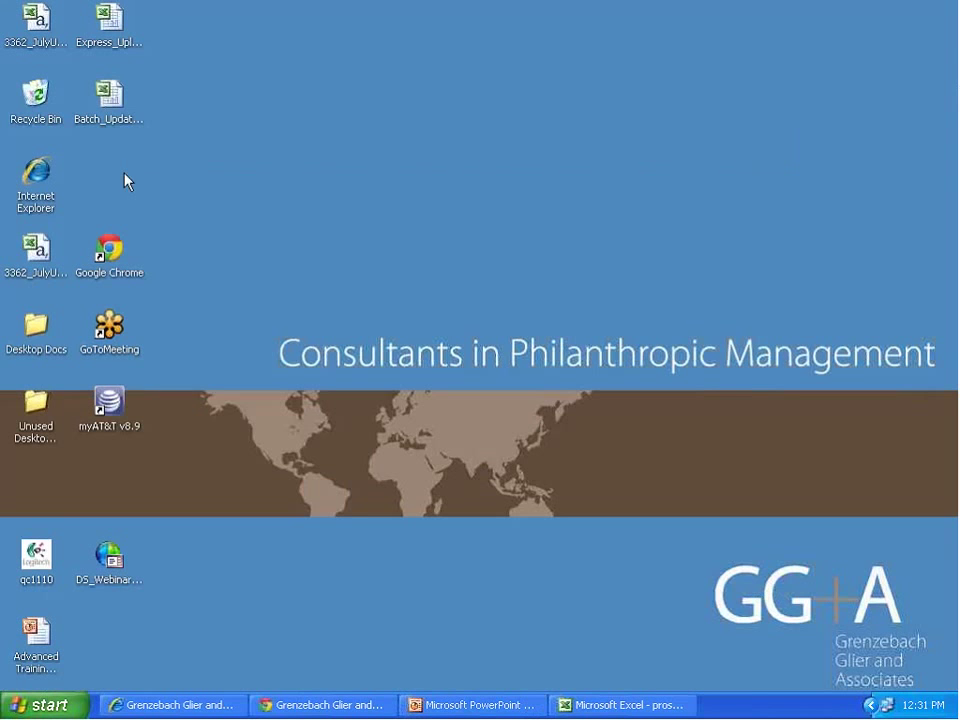
double_click(109, 95)
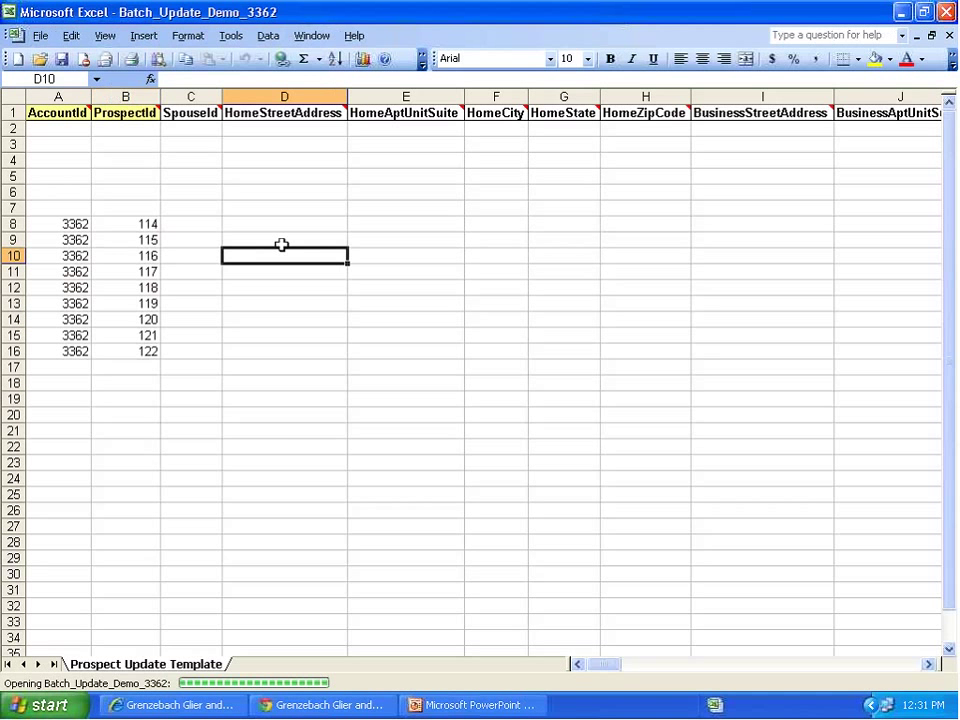
click(281, 244)
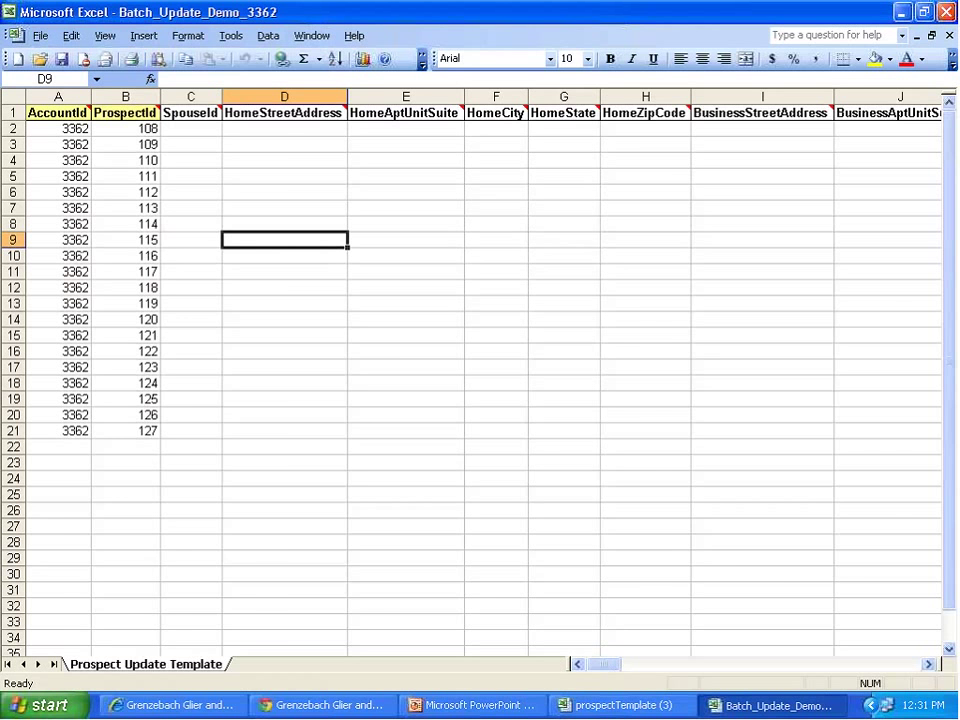
Delete the unused columns from ClientDefinedField_2 through ClientDefinedField_20.
drag(606, 664, 803, 650)
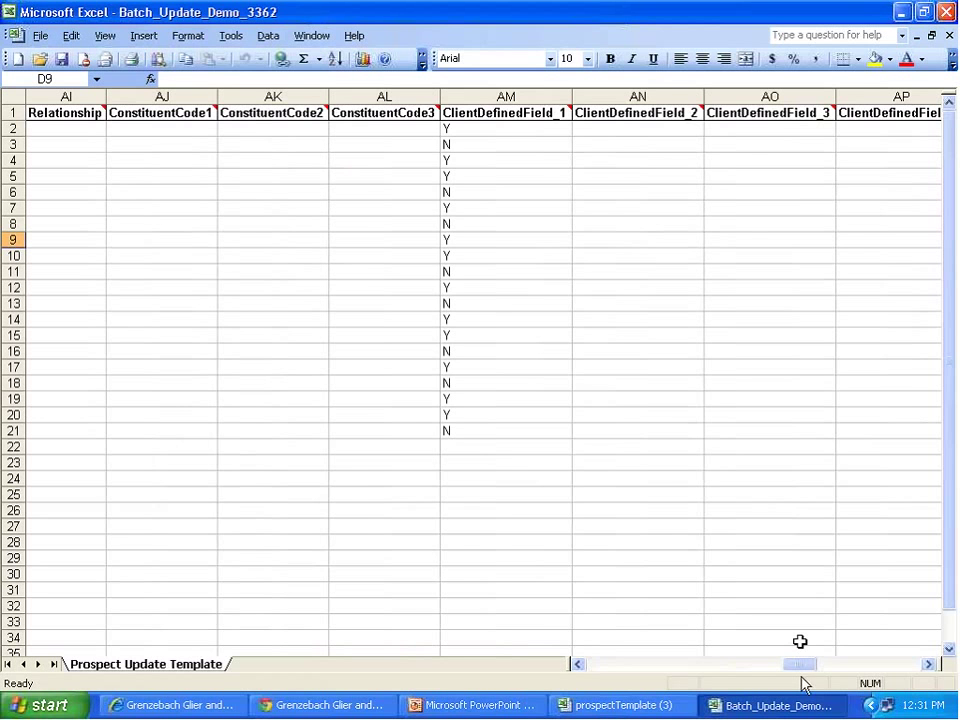
drag(804, 662, 910, 659)
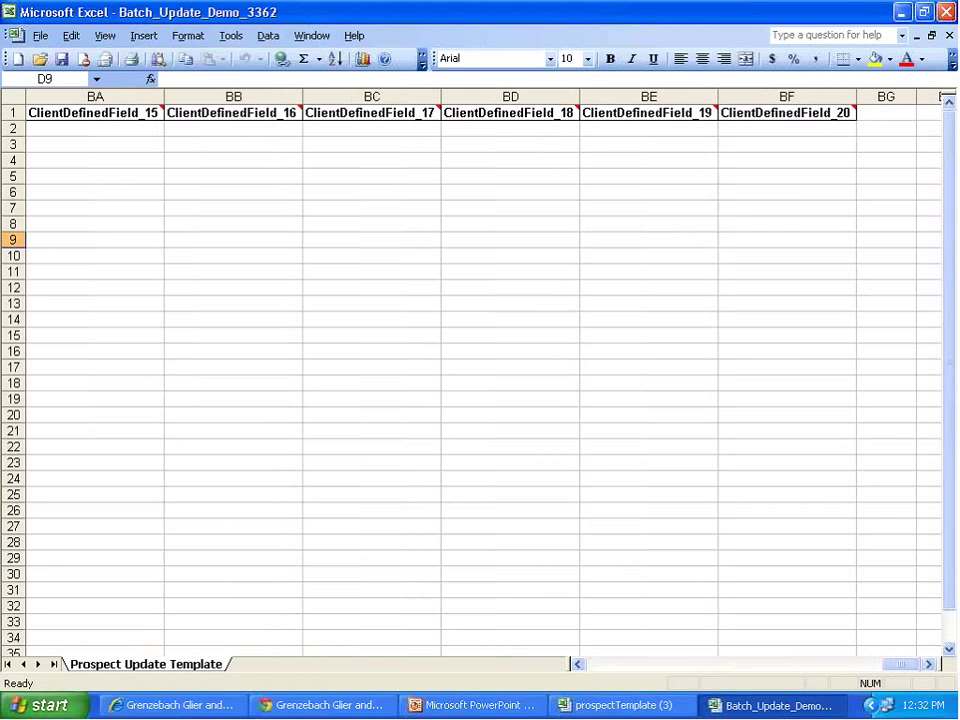
click(743, 93)
drag(743, 93, 64, 81)
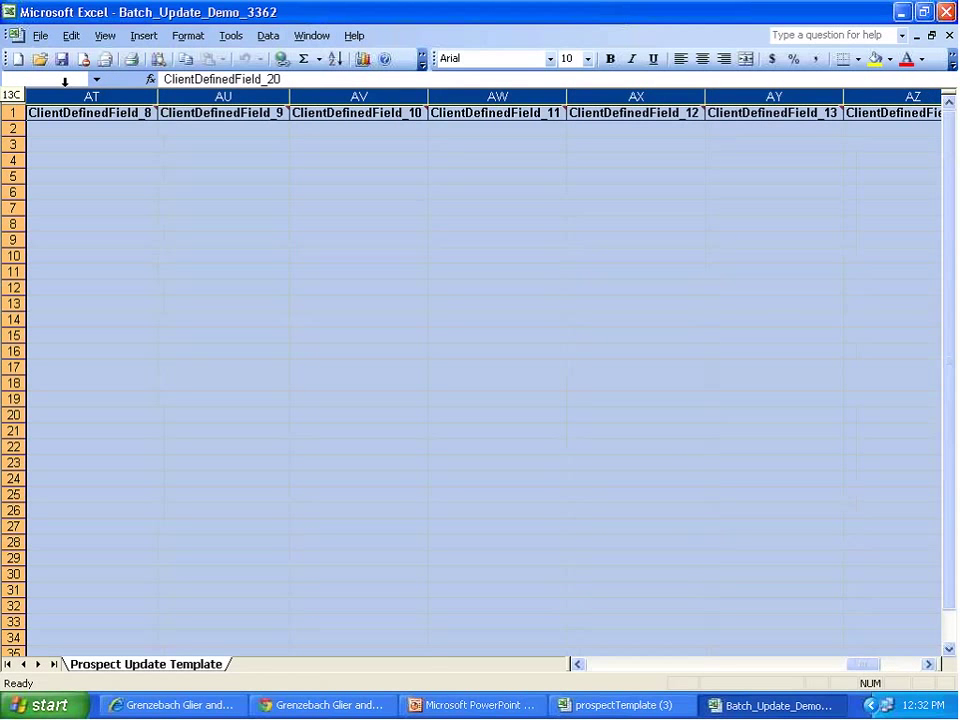
drag(65, 82, 301, 88)
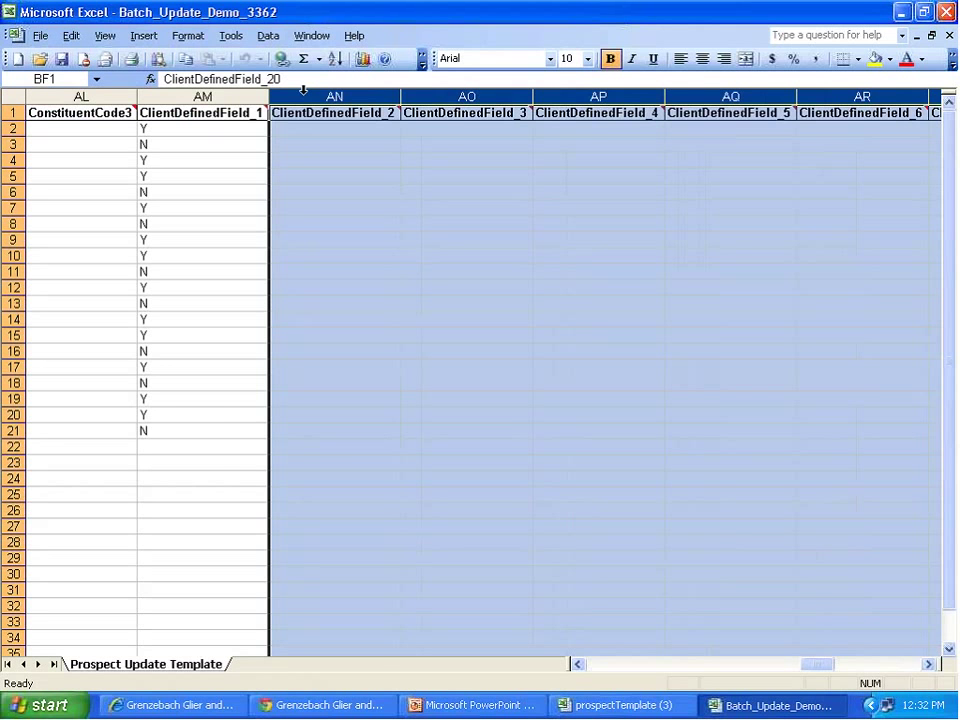
right_click(304, 92)
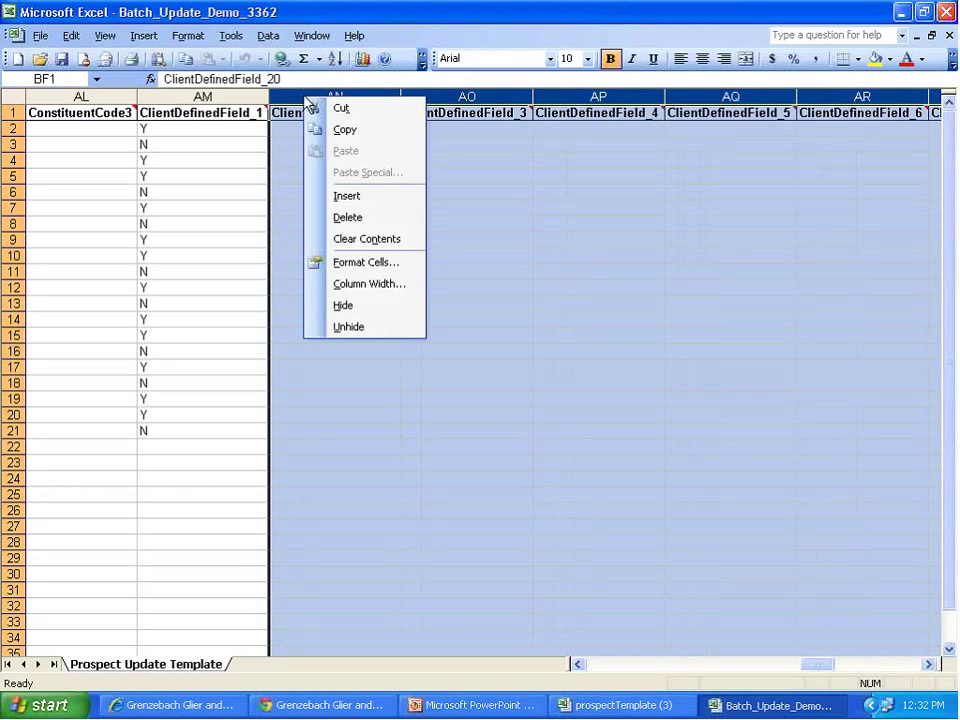
click(347, 217)
Delete the unused columns between AssignedSolicitor and ClientDefinedField_1, from HomePhone through ConstituentCode3.
drag(150, 95, 559, 100)
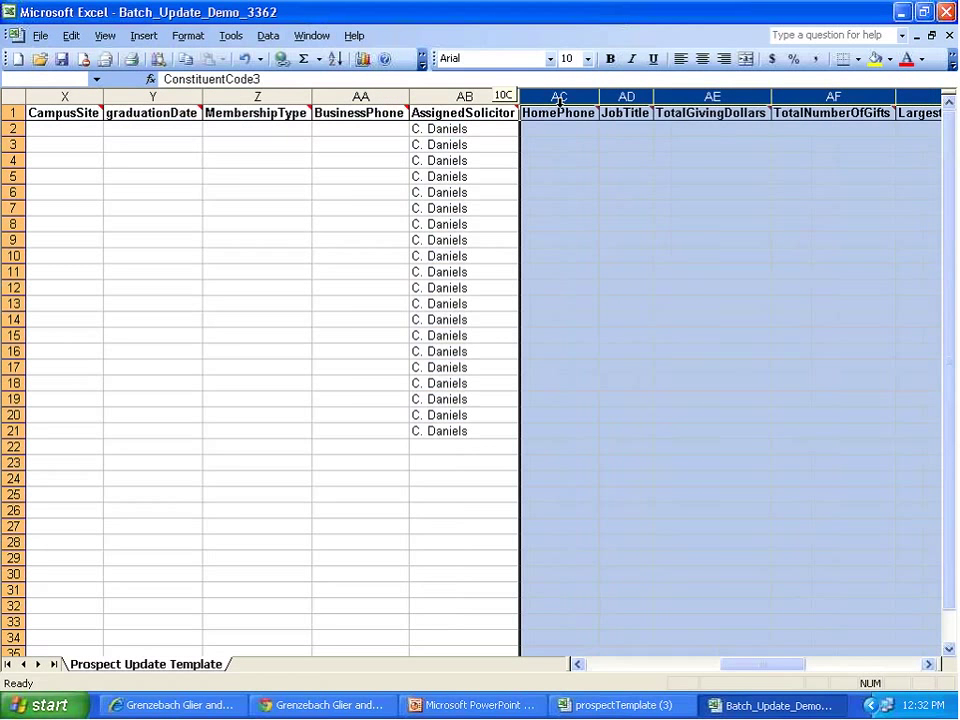
right_click(563, 103)
click(610, 224)
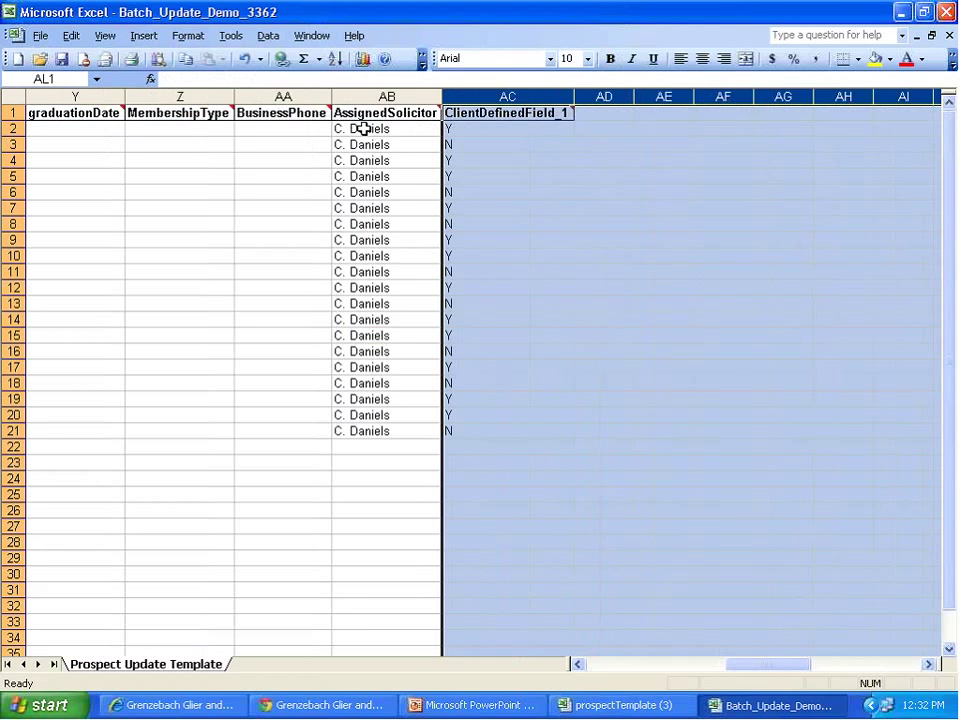
Delete the unused columns between ProspectId and AssignedSolicitor, from SpouseId through BusinessPhone.
drag(275, 96, 211, 100)
right_click(211, 100)
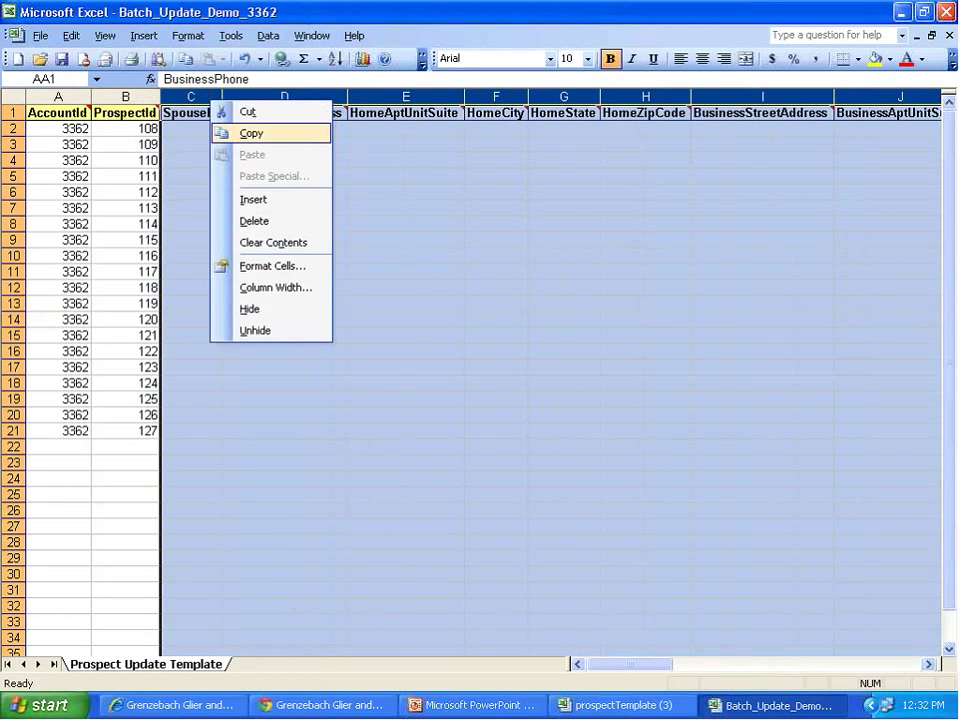
click(278, 222)
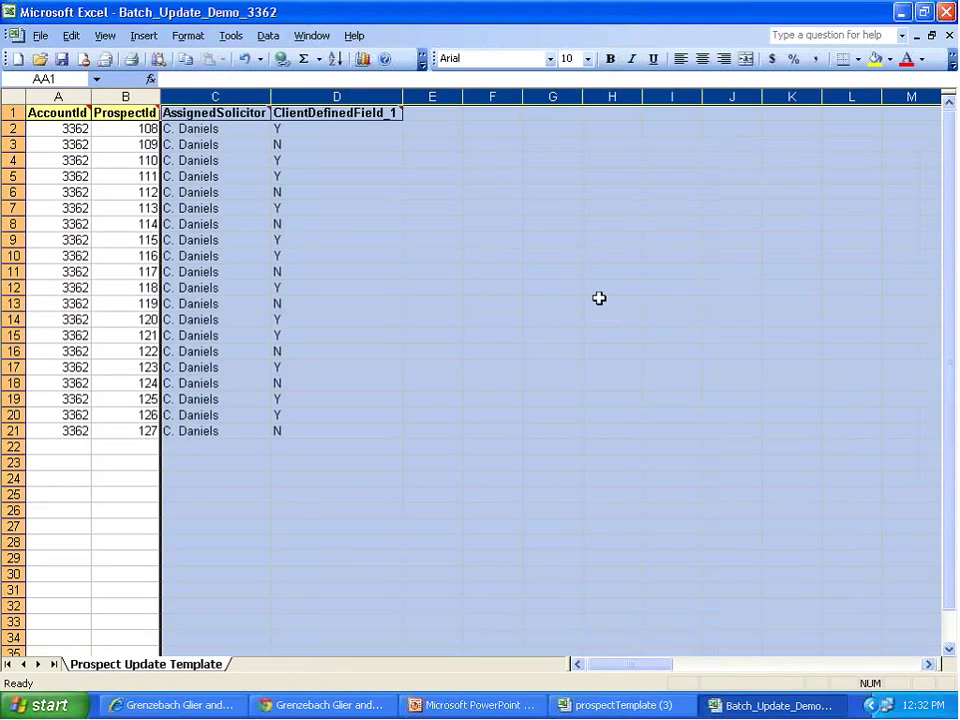
click(714, 286)
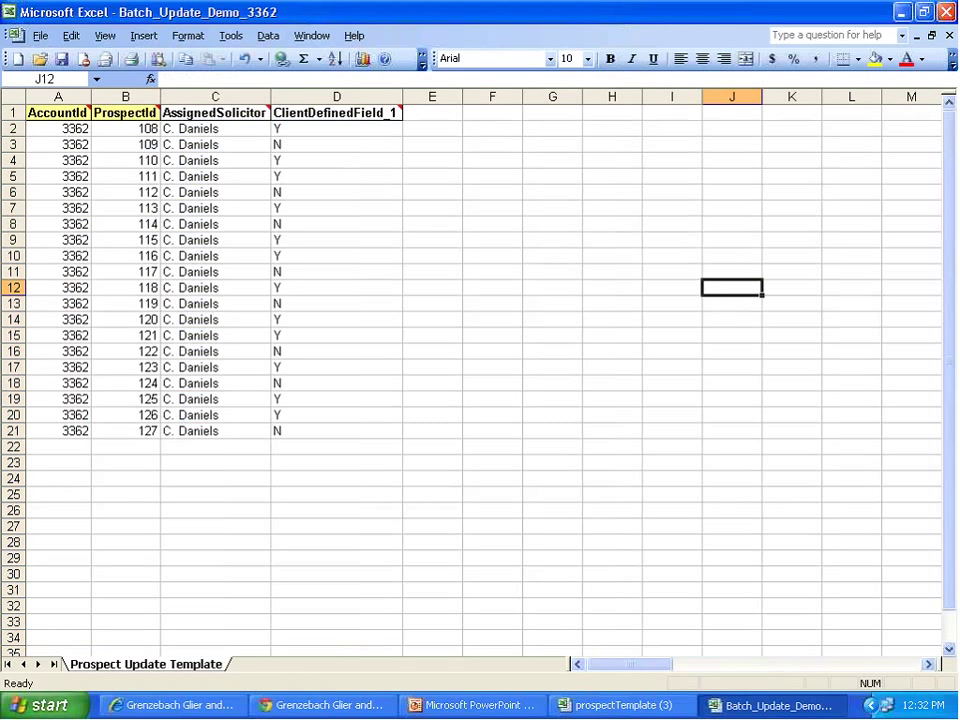
Save the workbook to the Desktop as a CSV (Comma delimited) file named 3362_BatchUpdateJuly and keep the CSV format.
click(40, 35)
click(62, 99)
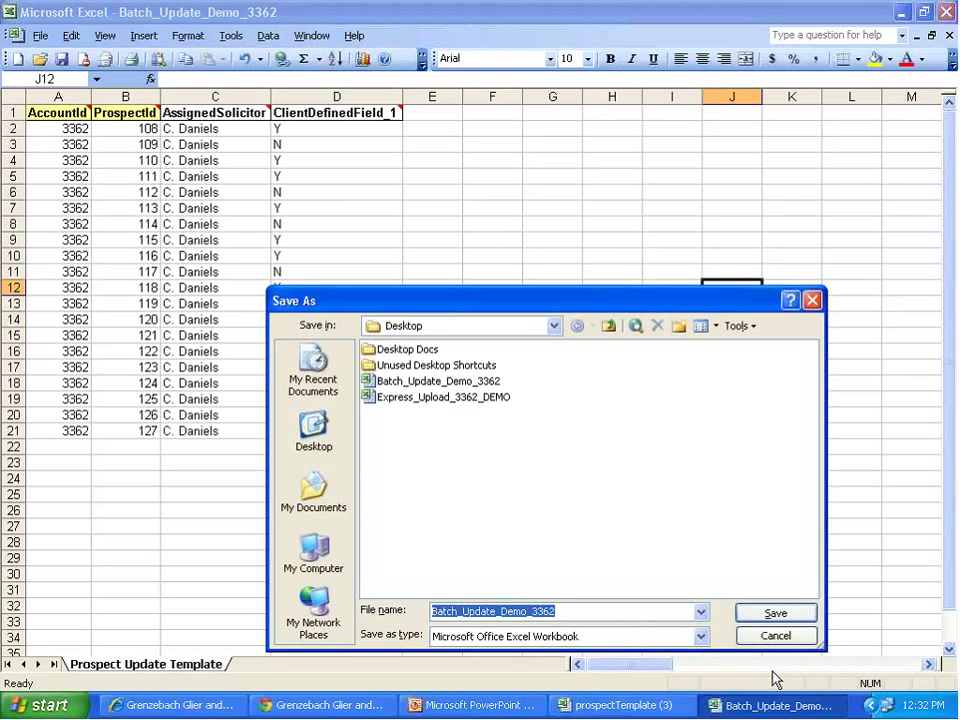
click(567, 638)
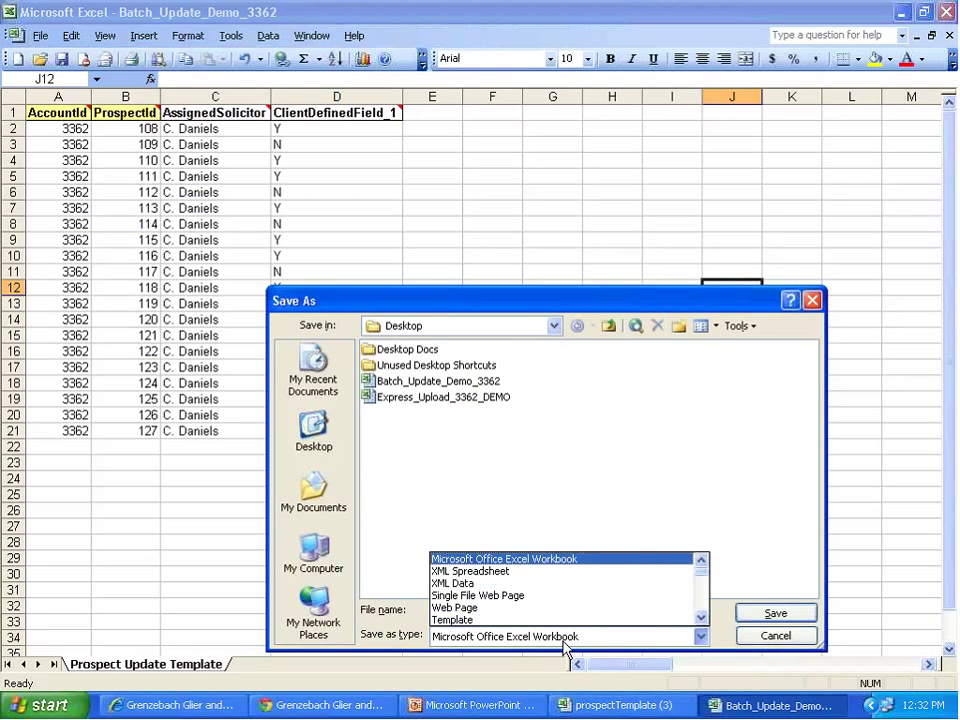
scroll(536, 612, down, 1)
scroll(545, 610, down, 1)
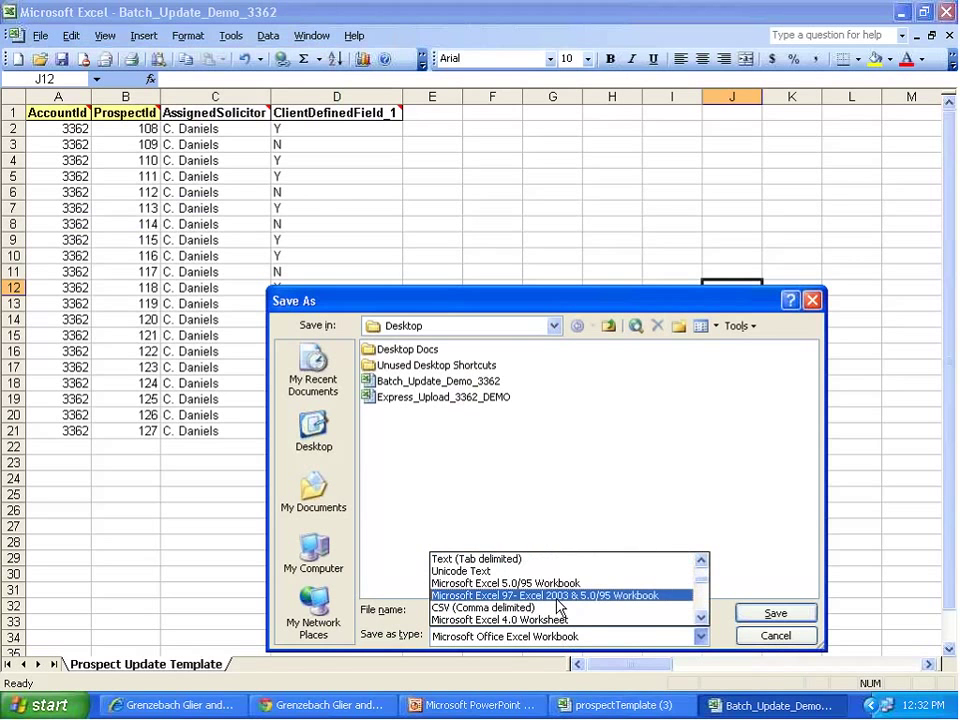
click(548, 608)
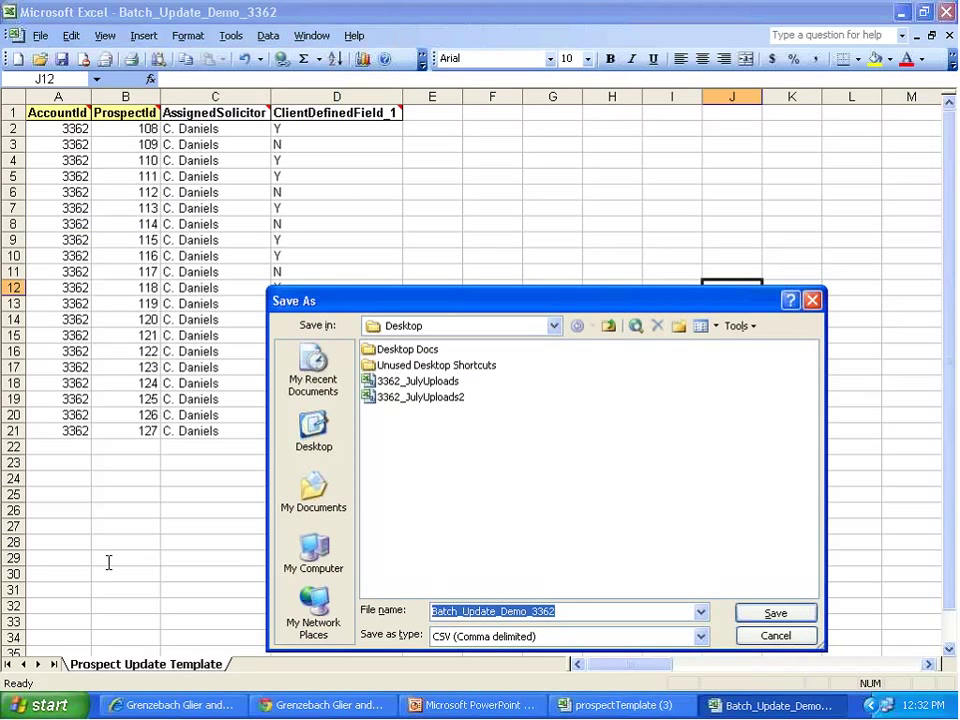
text(3362)
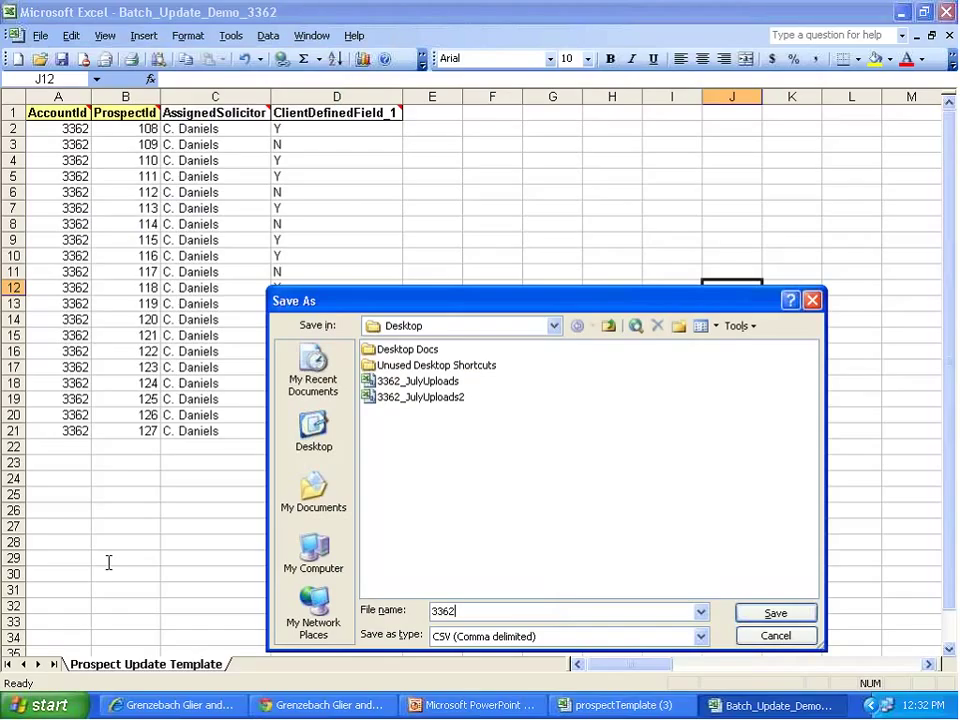
text(_BatchUpdate3)
text(uly)
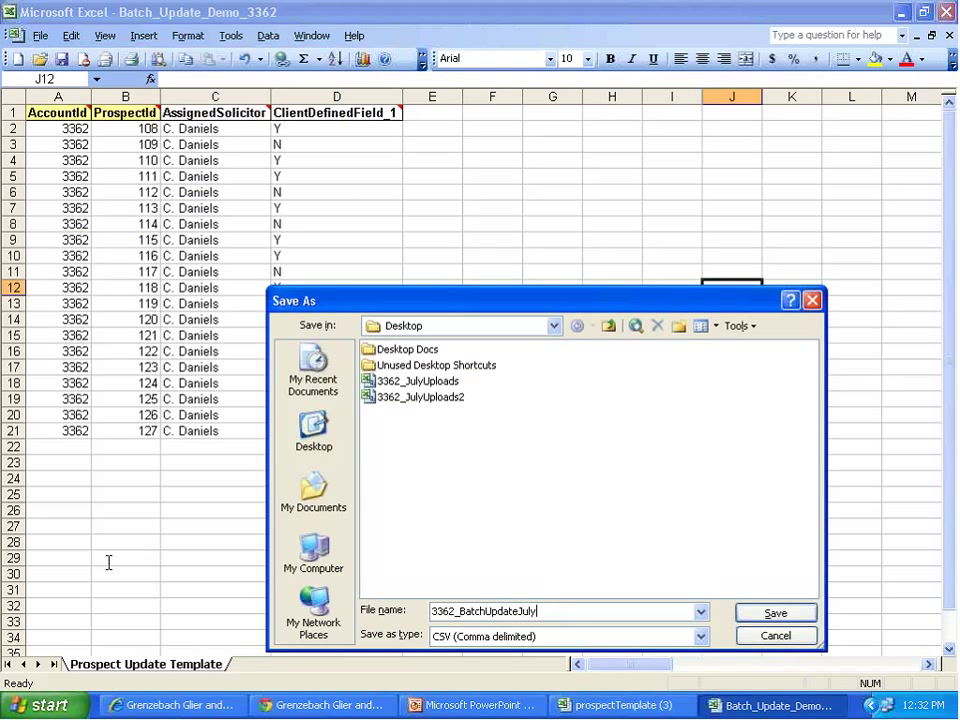
click(775, 615)
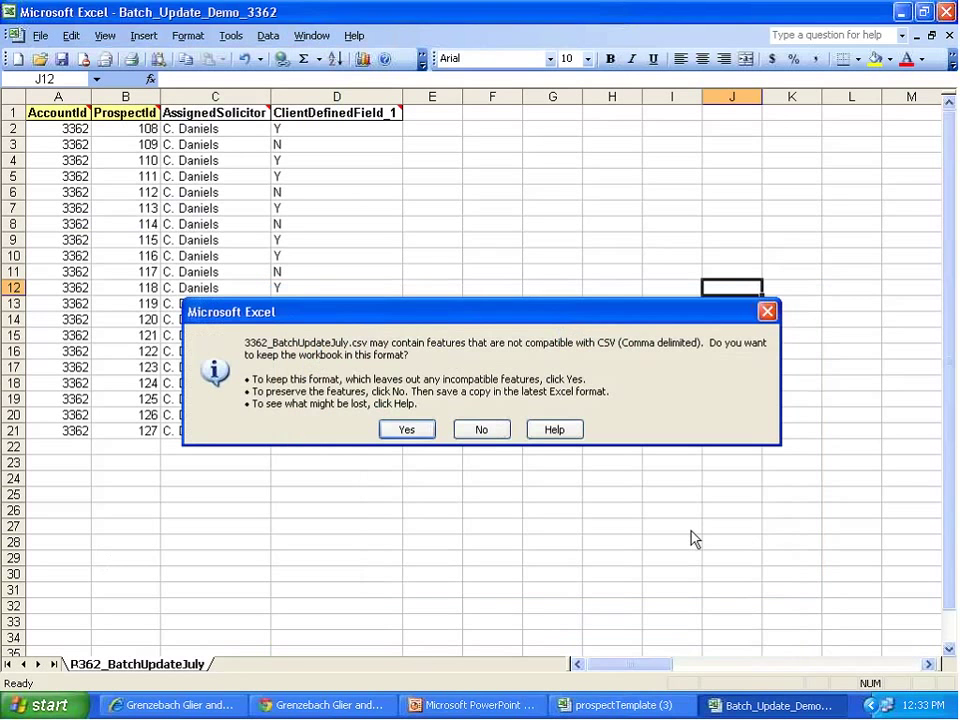
key(Return)
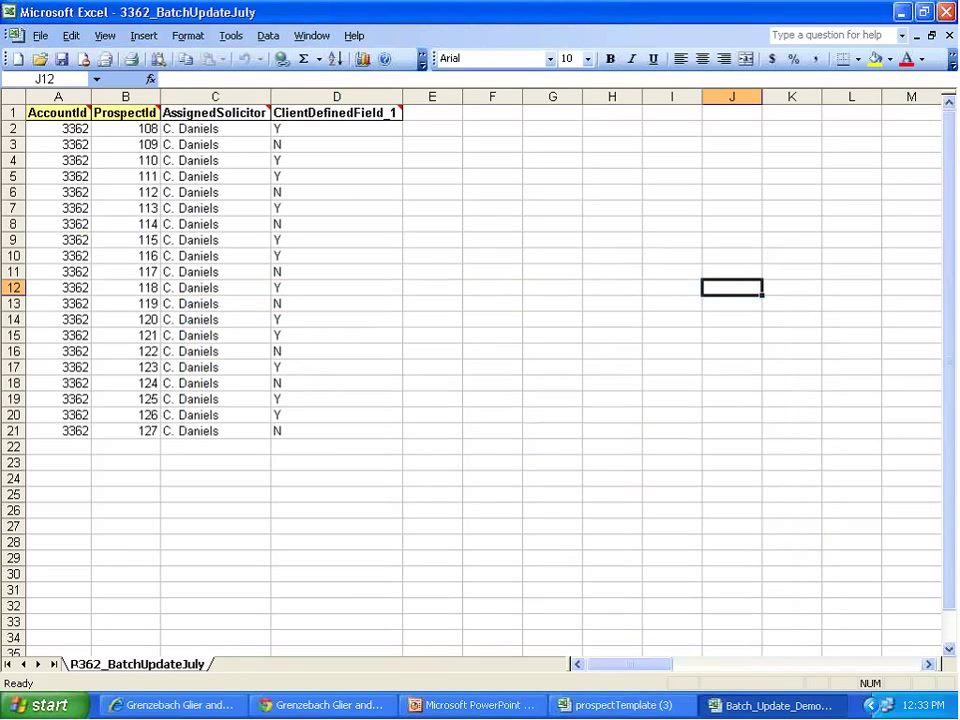
Open the file chooser for Prospect Updates in the browser, and close the batch update CSV without saving along with the prospect template workbook.
key(alt+Tab)
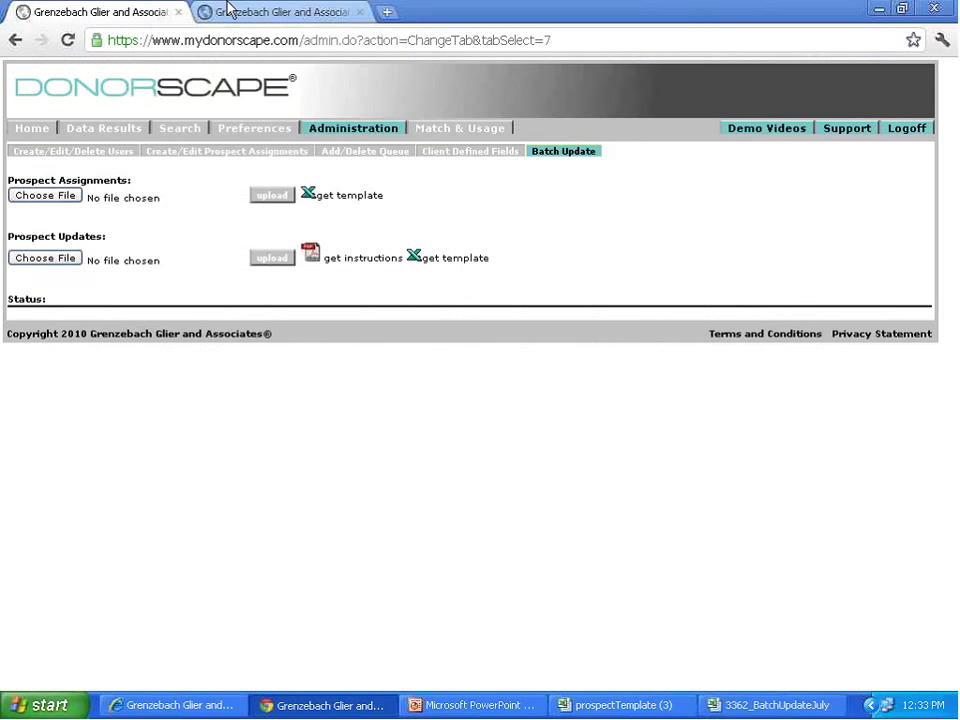
click(45, 258)
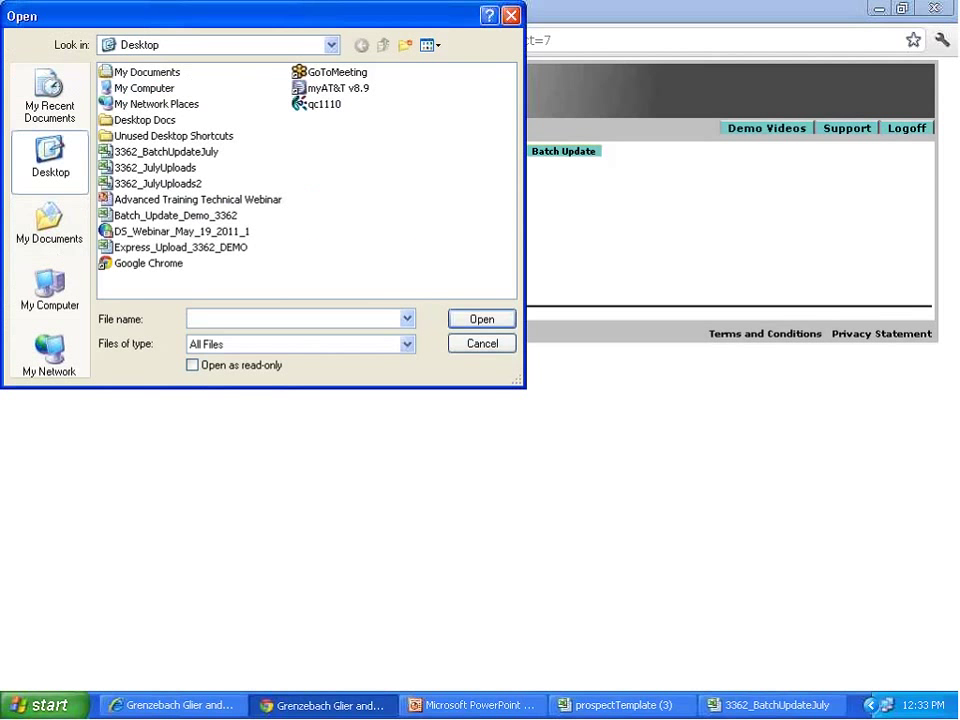
right_click(770, 705)
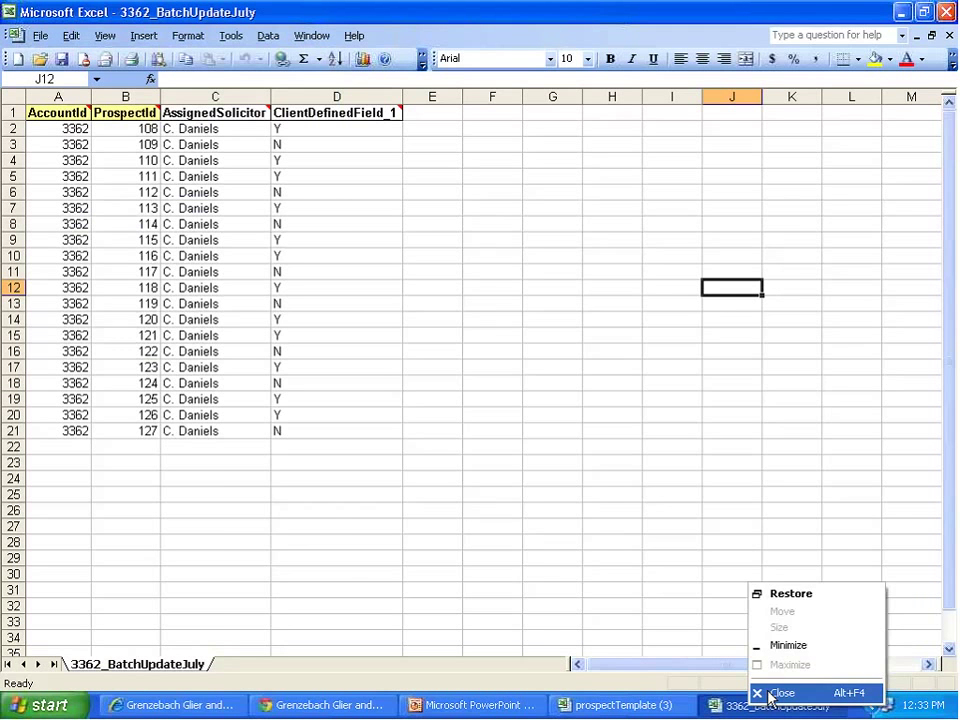
click(780, 693)
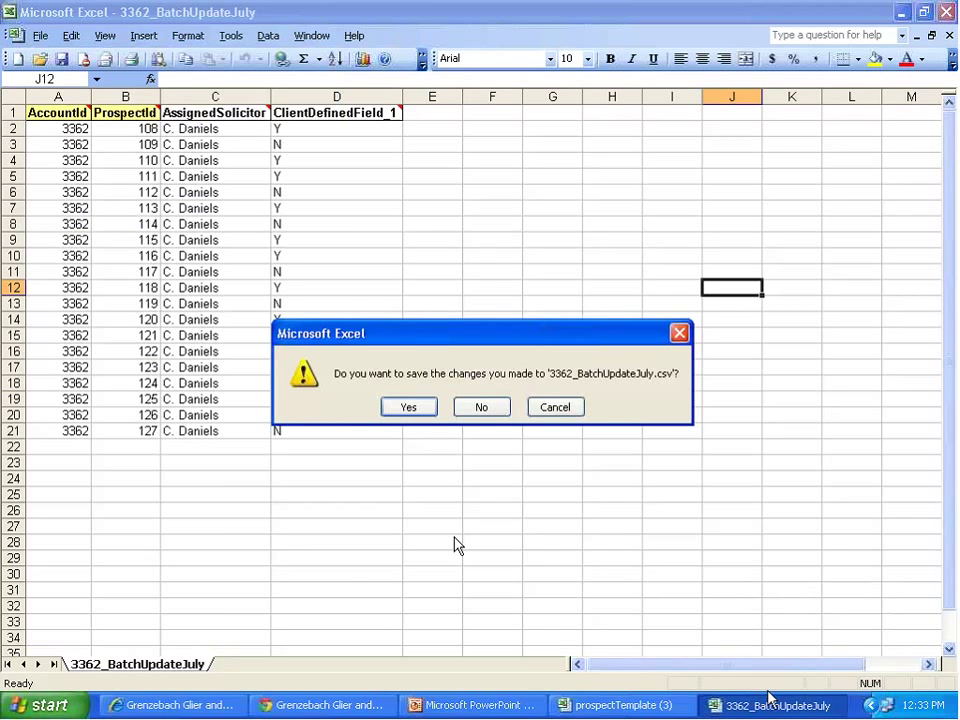
click(481, 407)
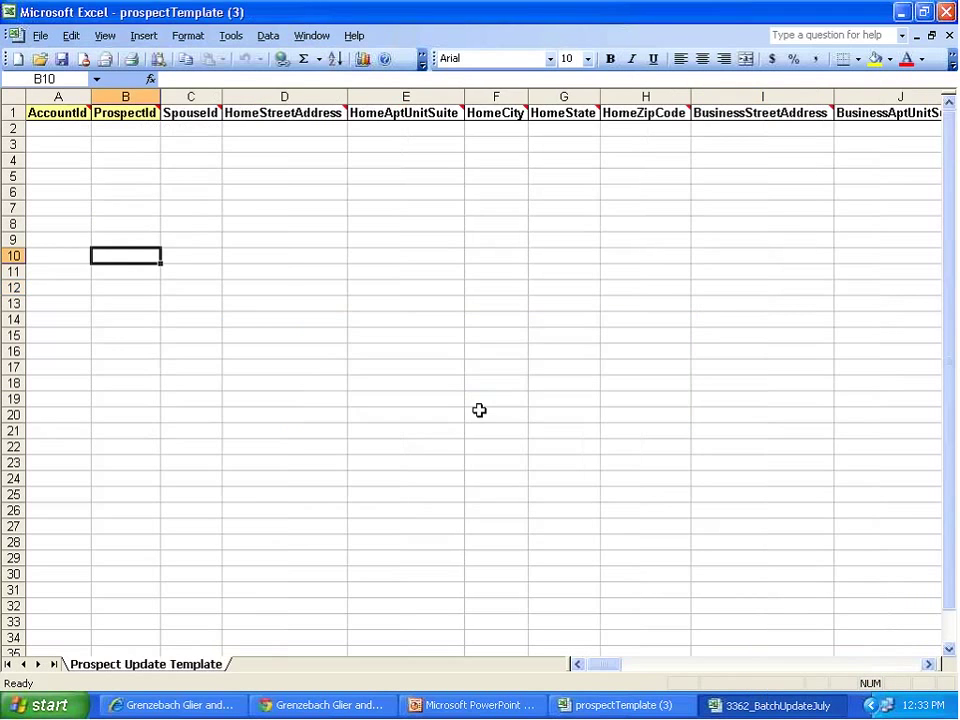
right_click(580, 704)
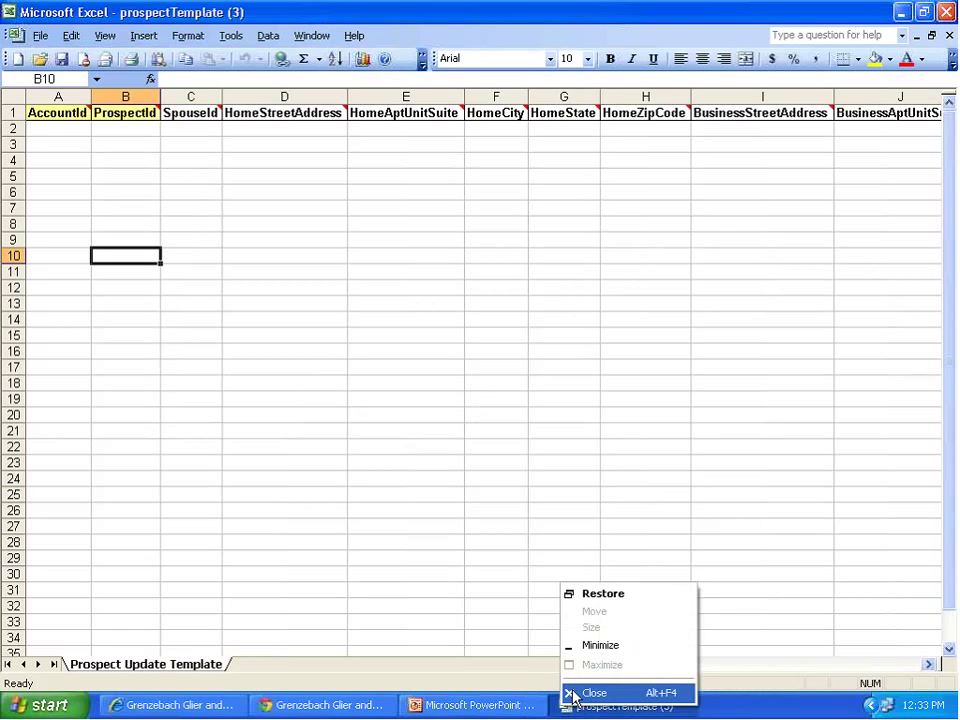
click(590, 693)
Choose 3362_BatchUpdateJuly from the Desktop as the Prospect Updates file in the browser and upload it.
click(318, 705)
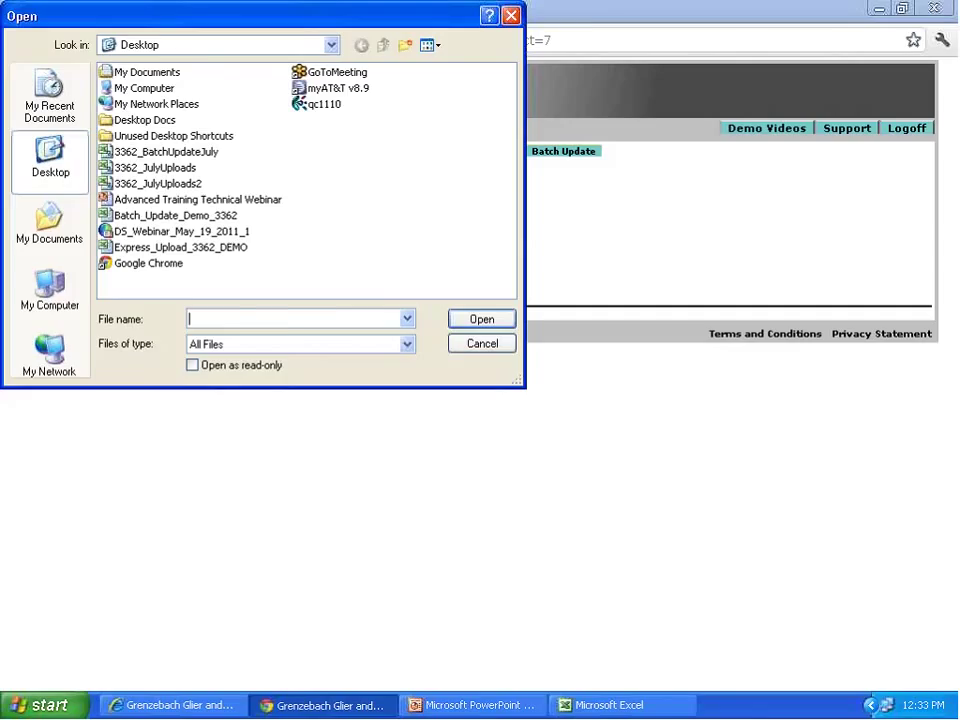
click(160, 151)
click(497, 324)
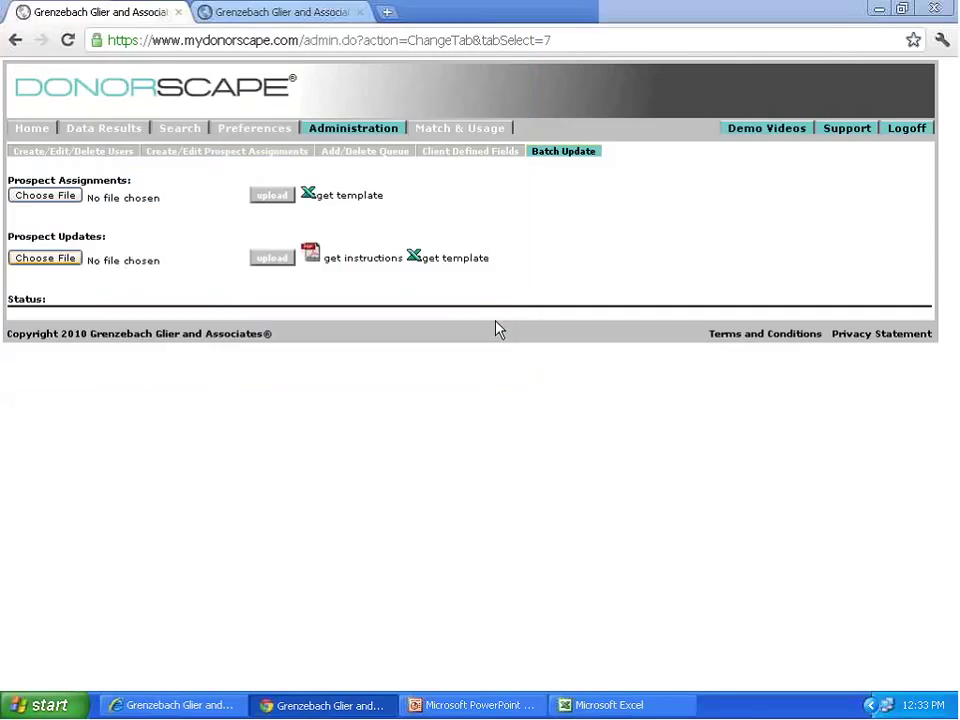
click(274, 259)
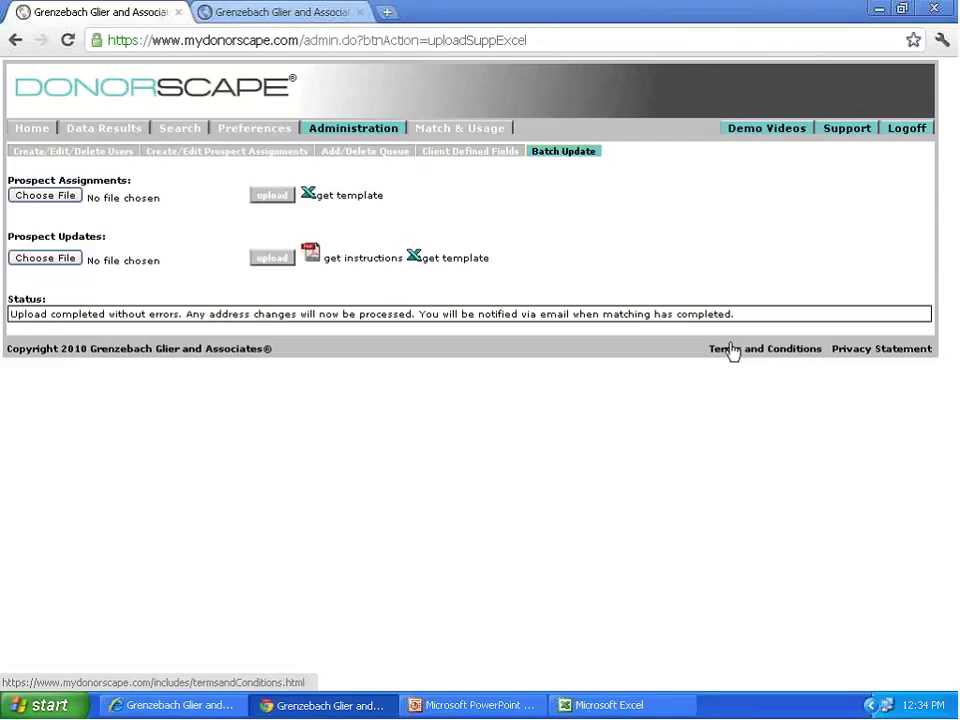
click(625, 707)
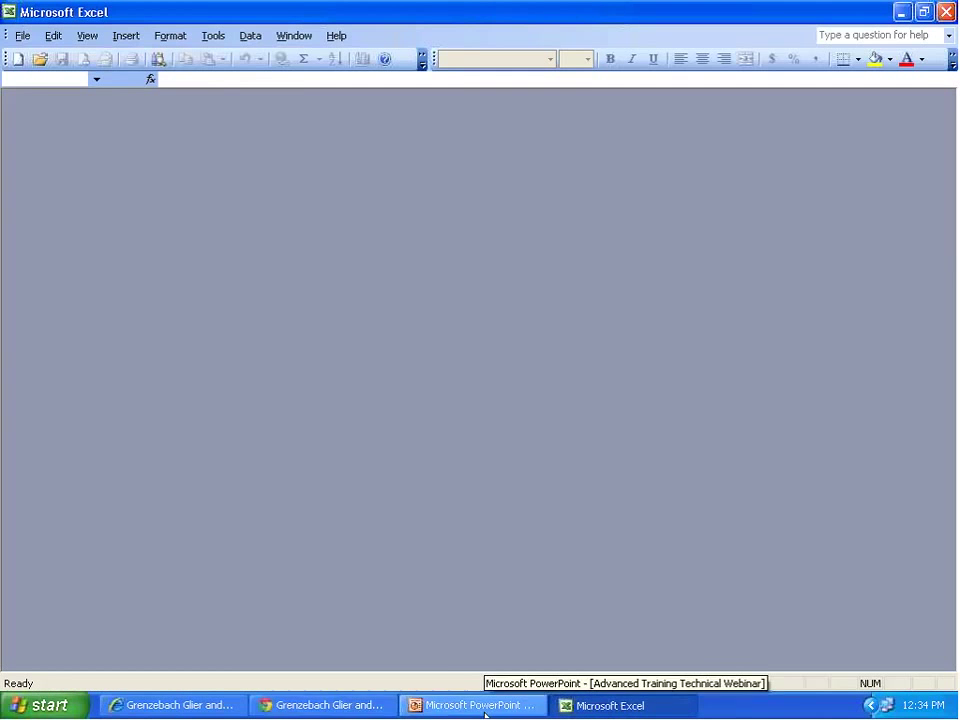
click(340, 706)
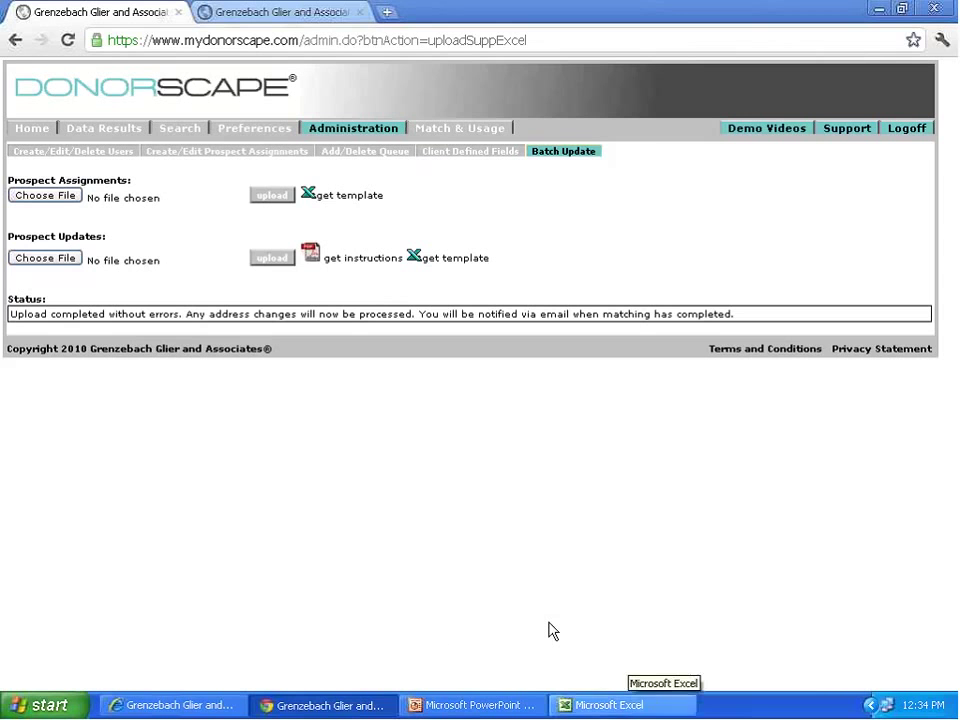
click(610, 705)
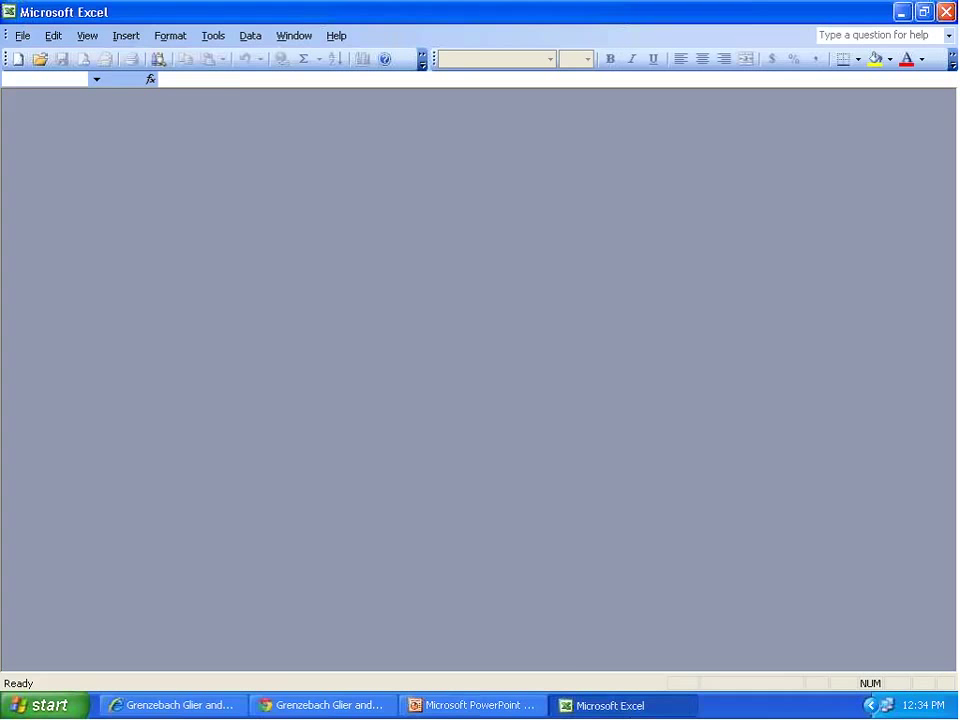
click(901, 12)
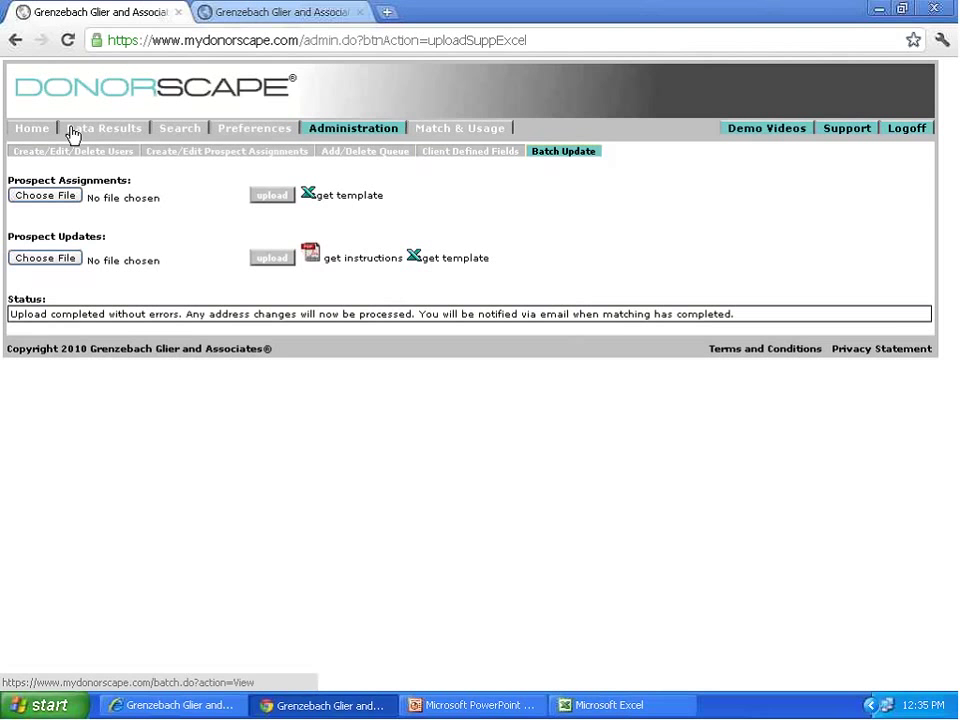
Run the stored custom query that filters prospects by Assigned Solicitor in Data Results and review the resulting constituent list.
click(30, 128)
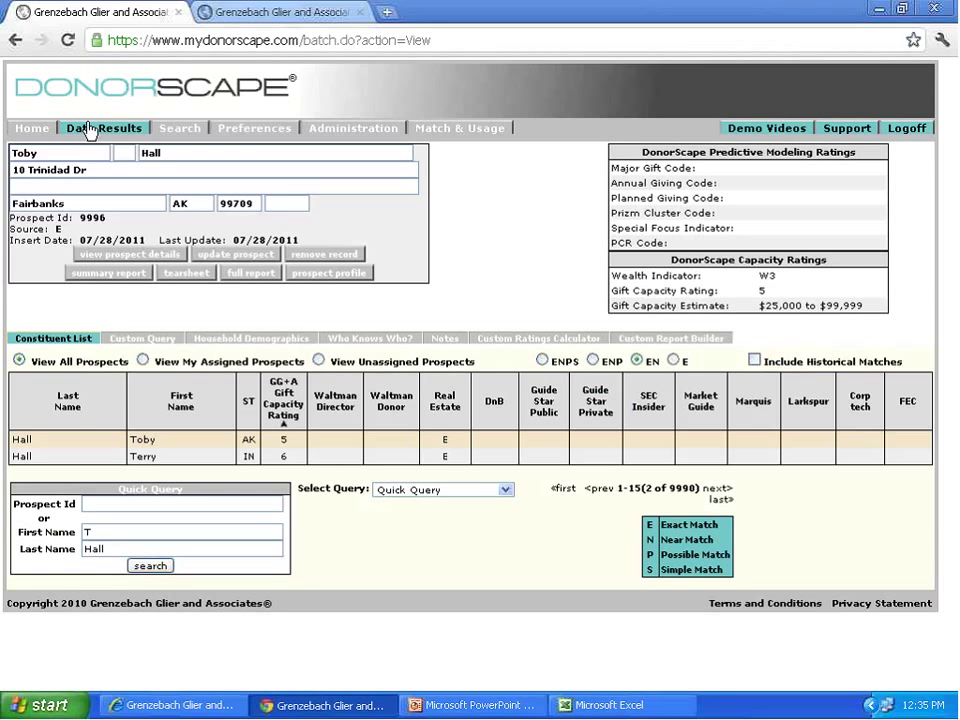
click(124, 340)
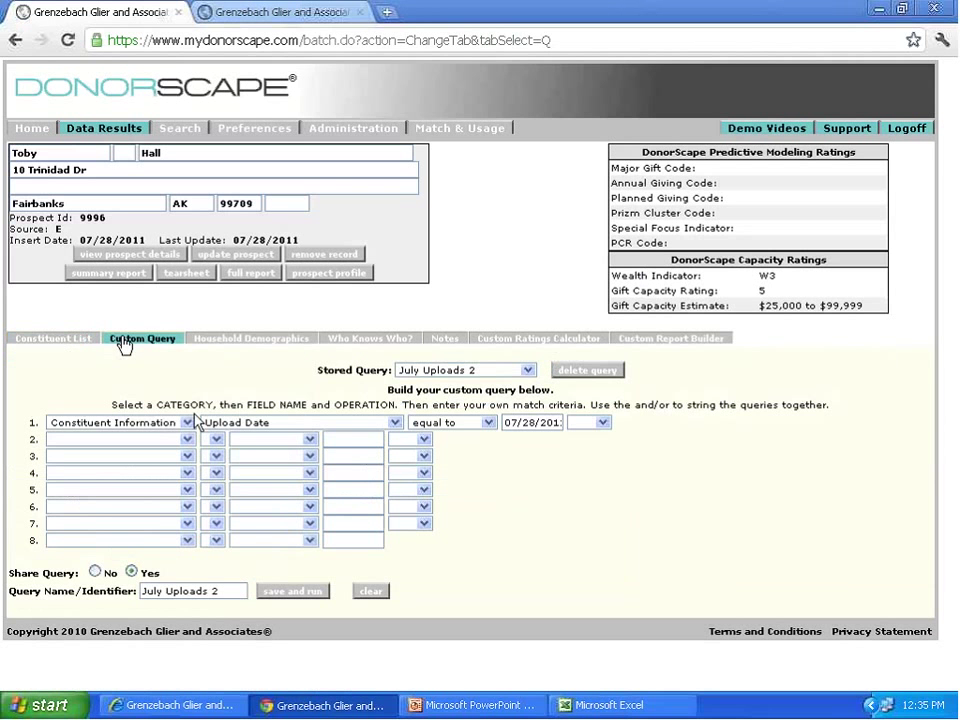
click(496, 377)
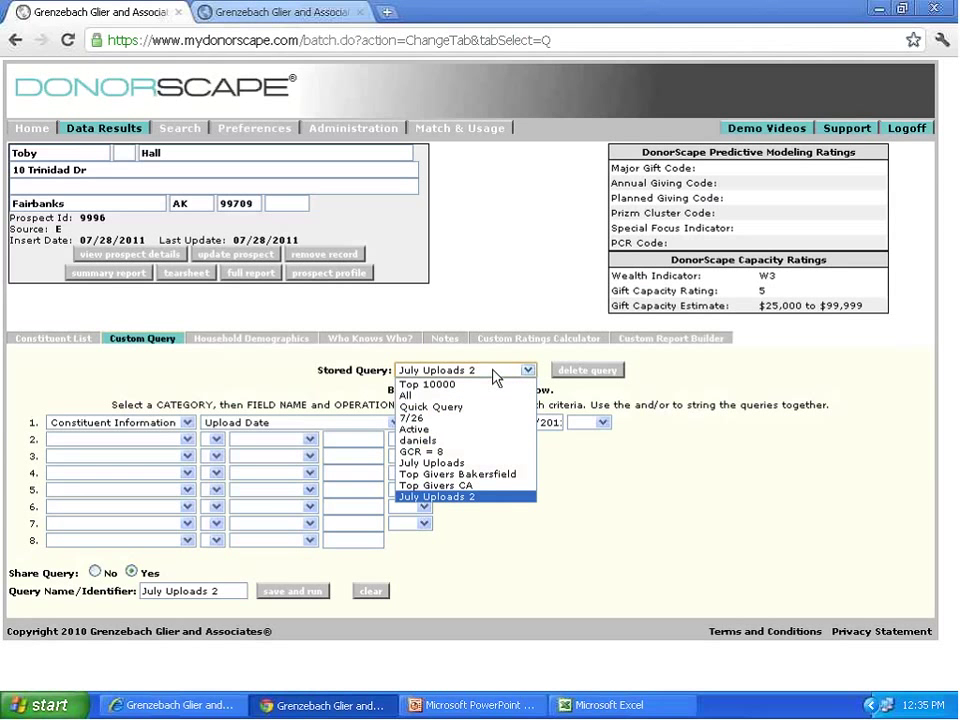
click(489, 444)
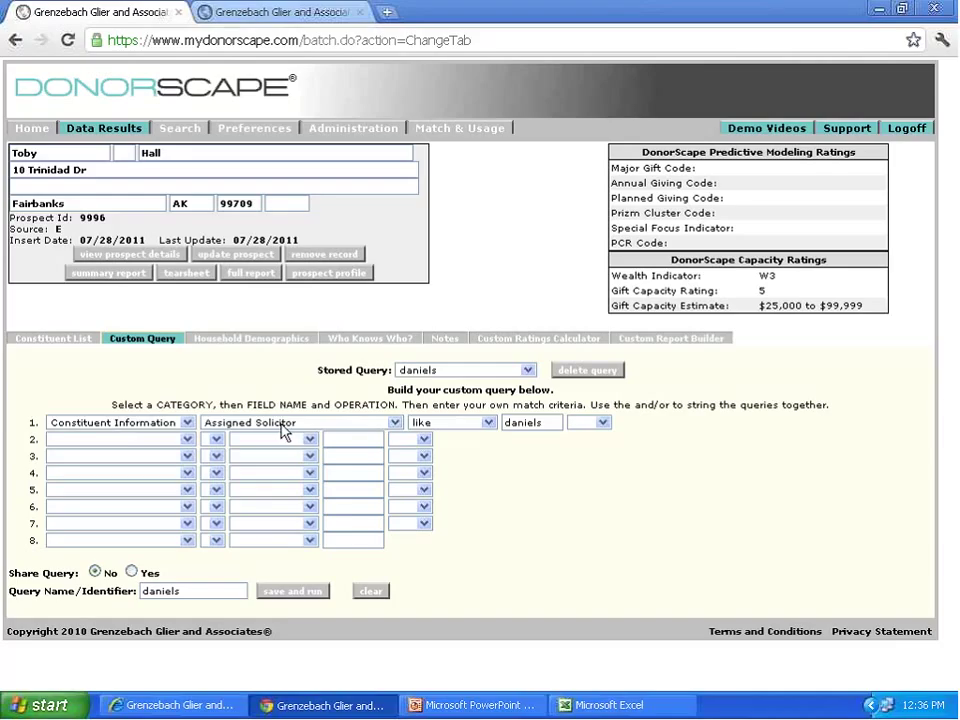
click(292, 592)
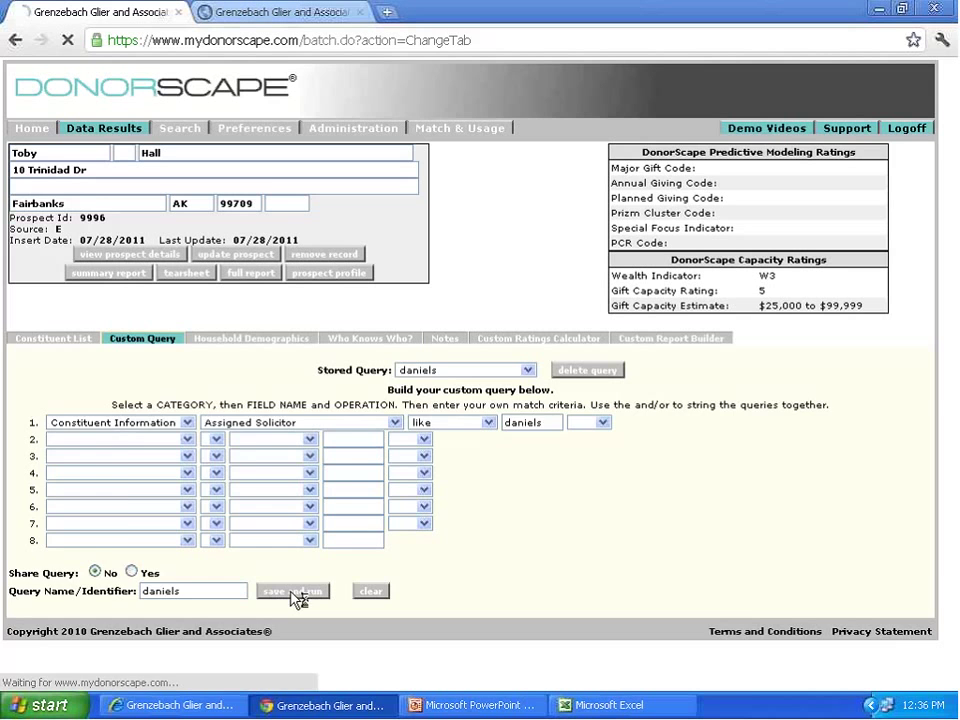
scroll(300, 595, down, 3)
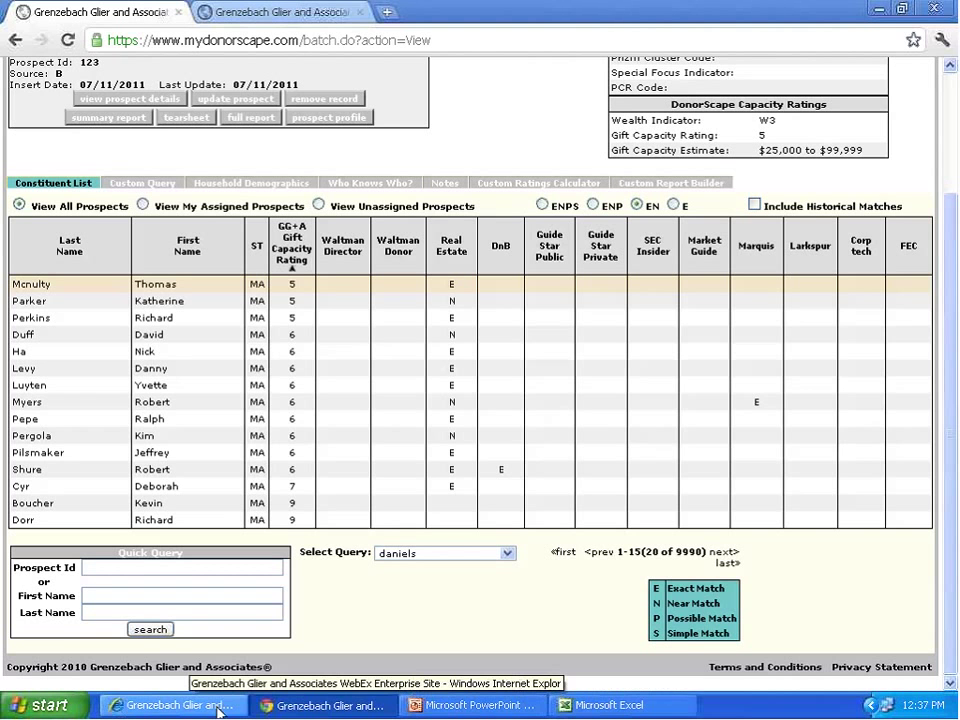
View the PowerPoint slide on managing users, and in DonorScape examine the Administration form for adding a new user.
click(528, 704)
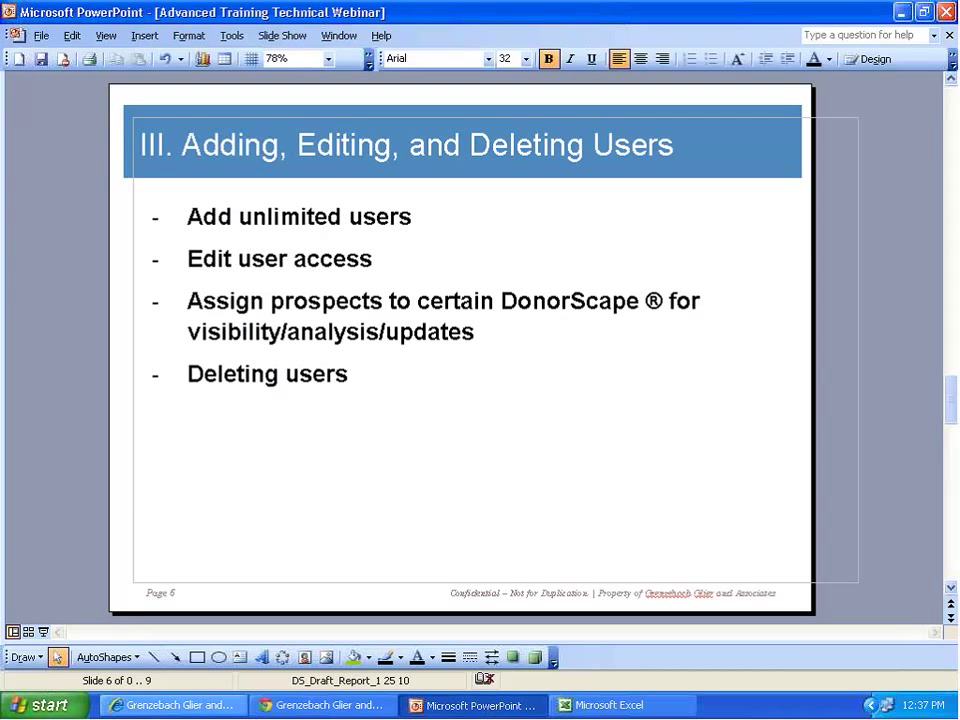
click(367, 709)
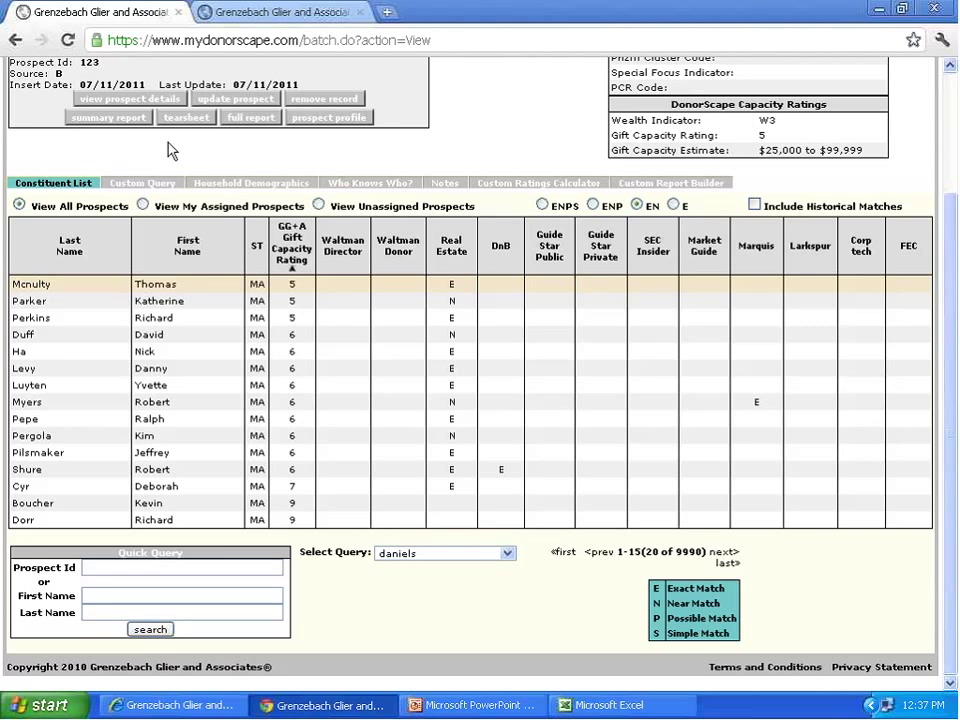
scroll(265, 216, up, 3)
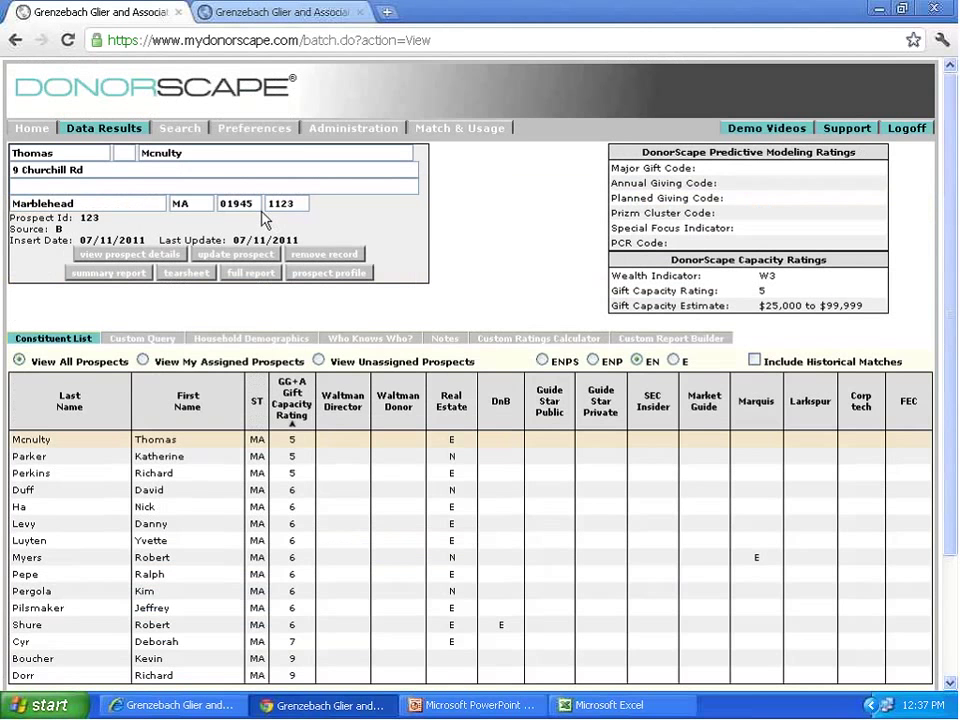
click(363, 134)
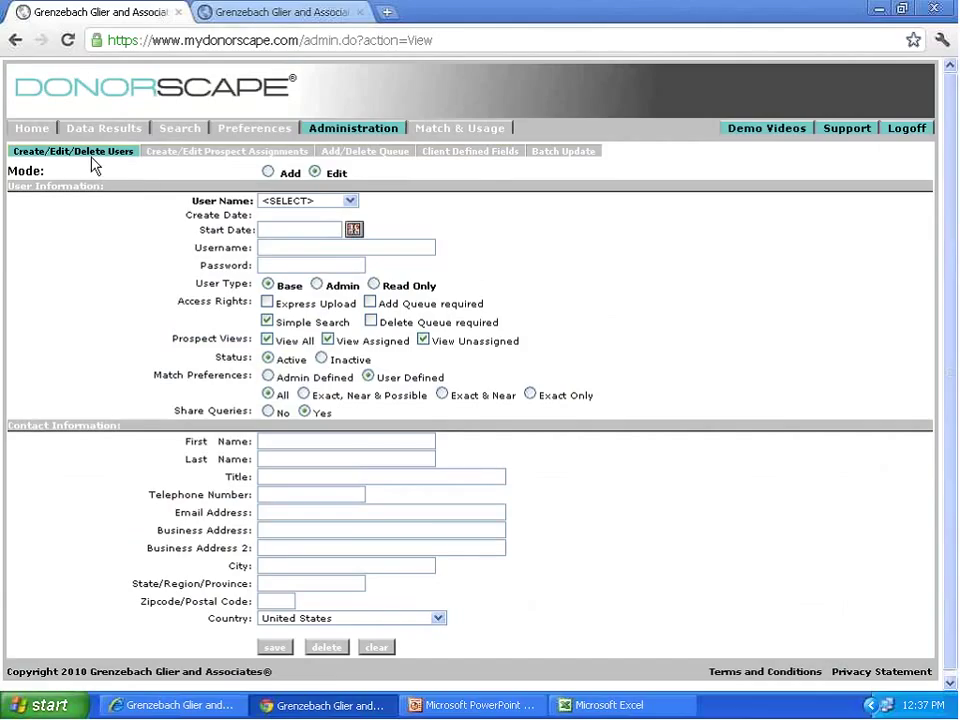
click(268, 173)
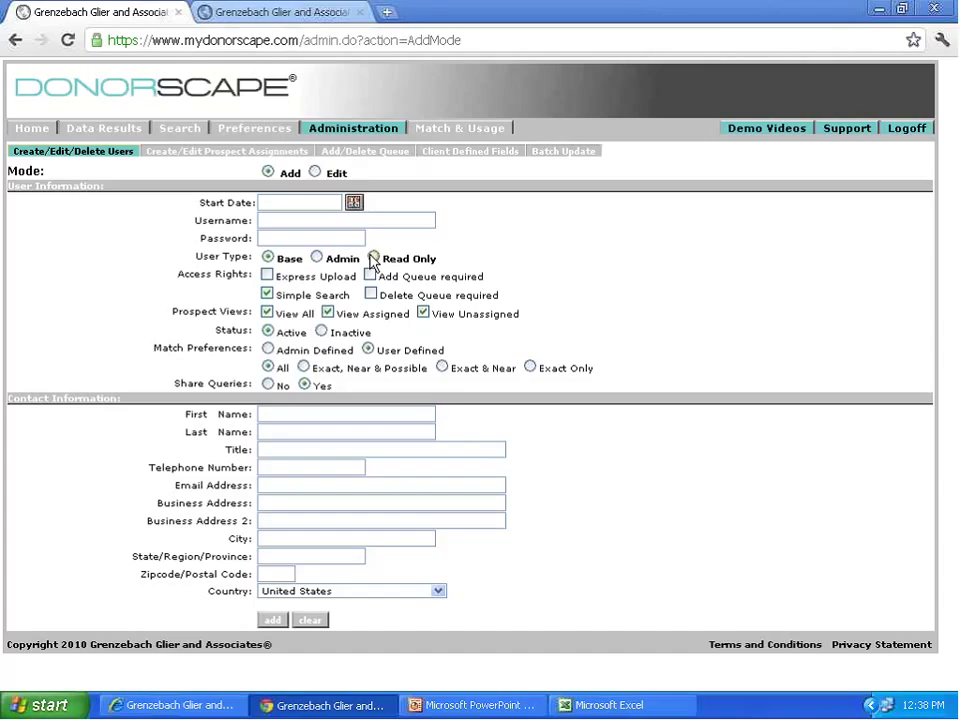
Load the first demo user in Edit mode, set the user type to Admin and save the record.
click(315, 173)
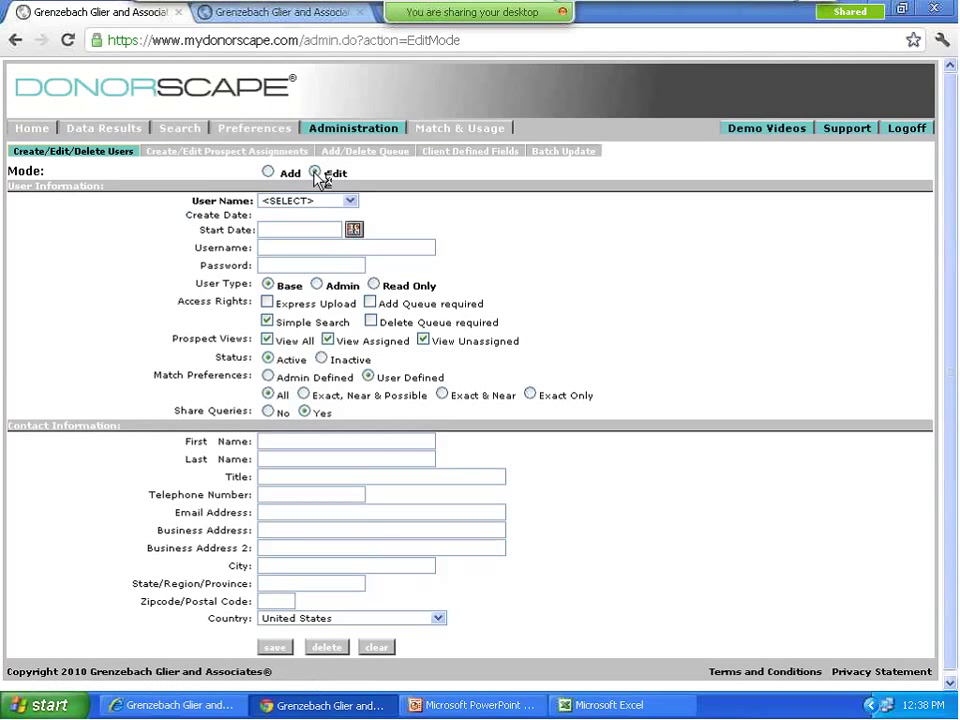
click(317, 201)
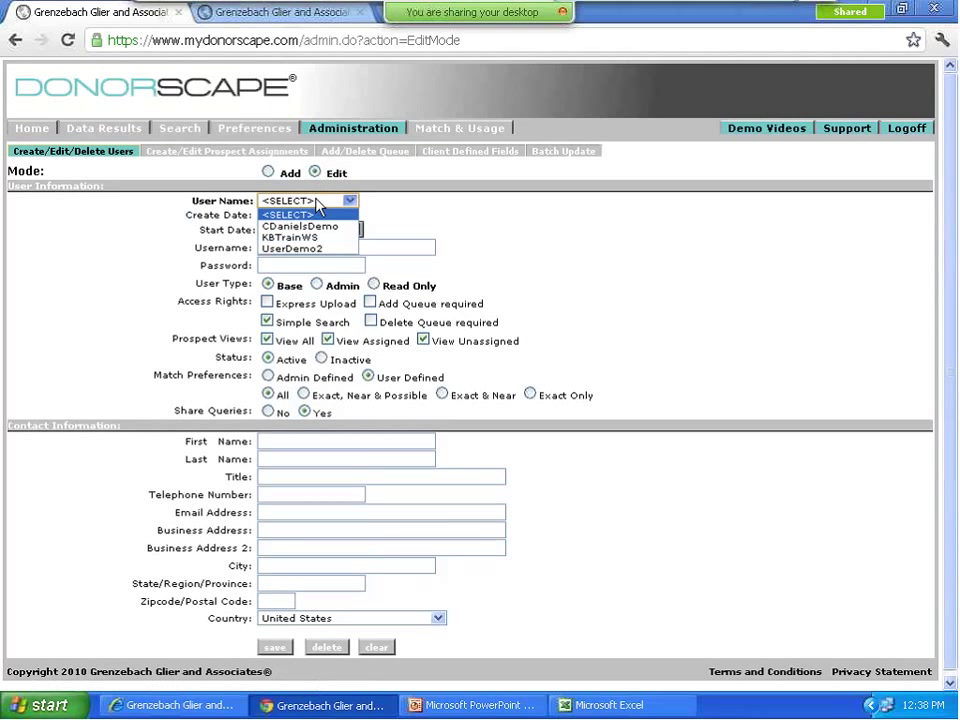
click(313, 232)
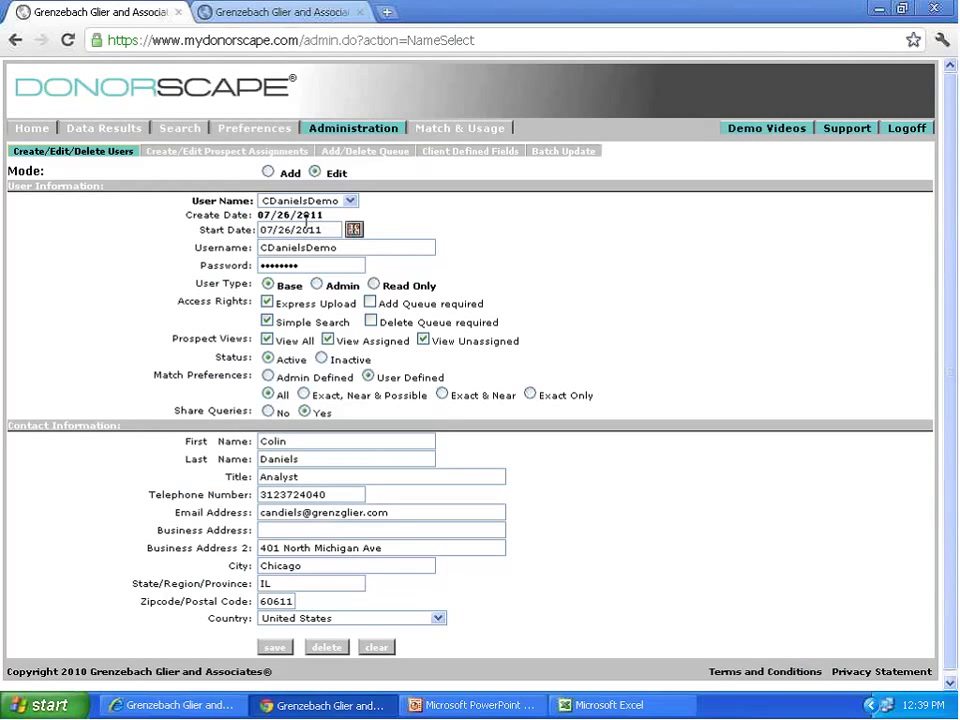
click(317, 286)
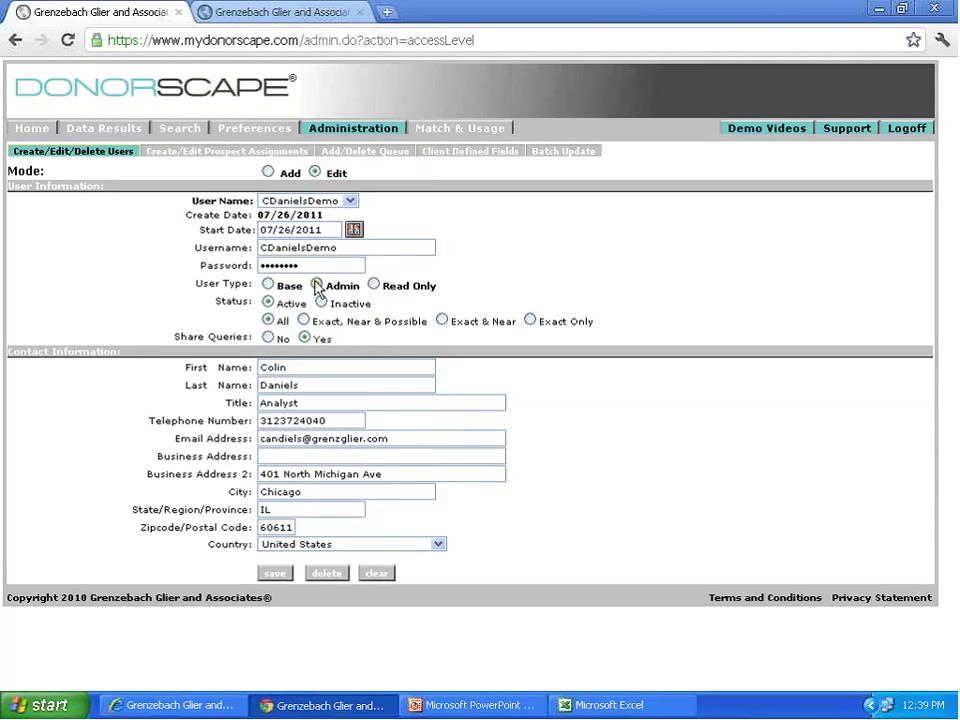
click(275, 574)
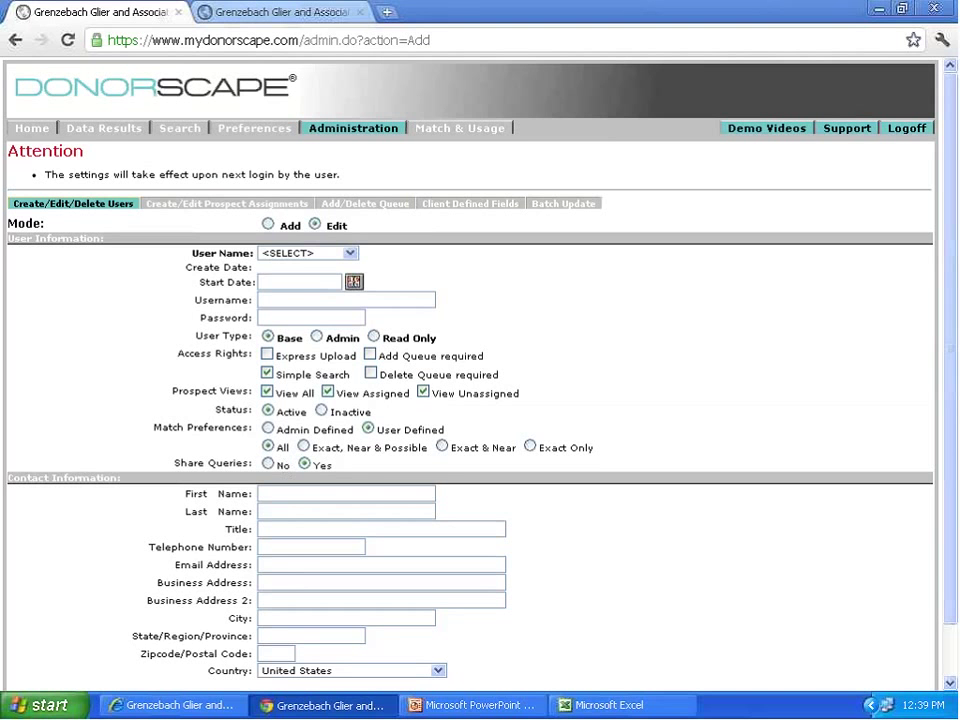
Reload the same demo user's record to check its user type and look through the list of users.
click(306, 254)
click(304, 279)
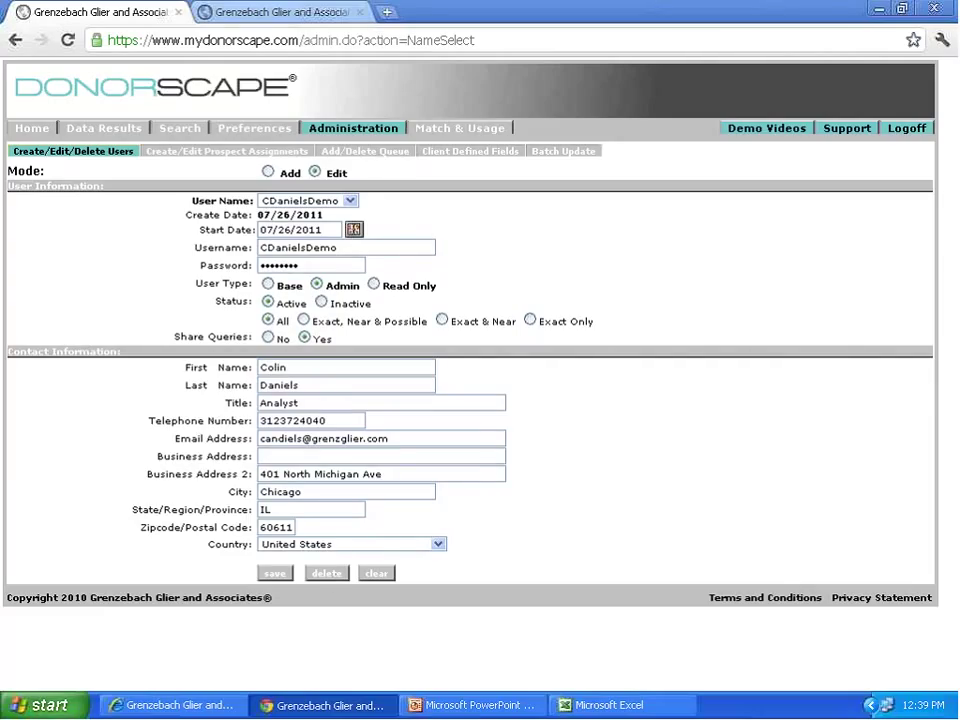
click(350, 201)
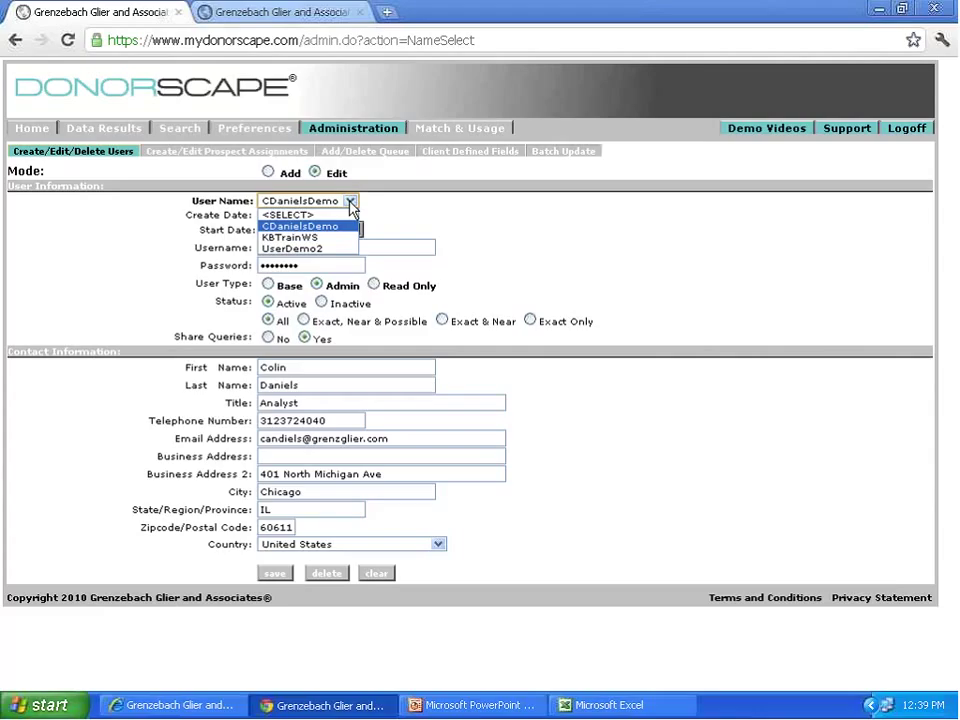
click(351, 202)
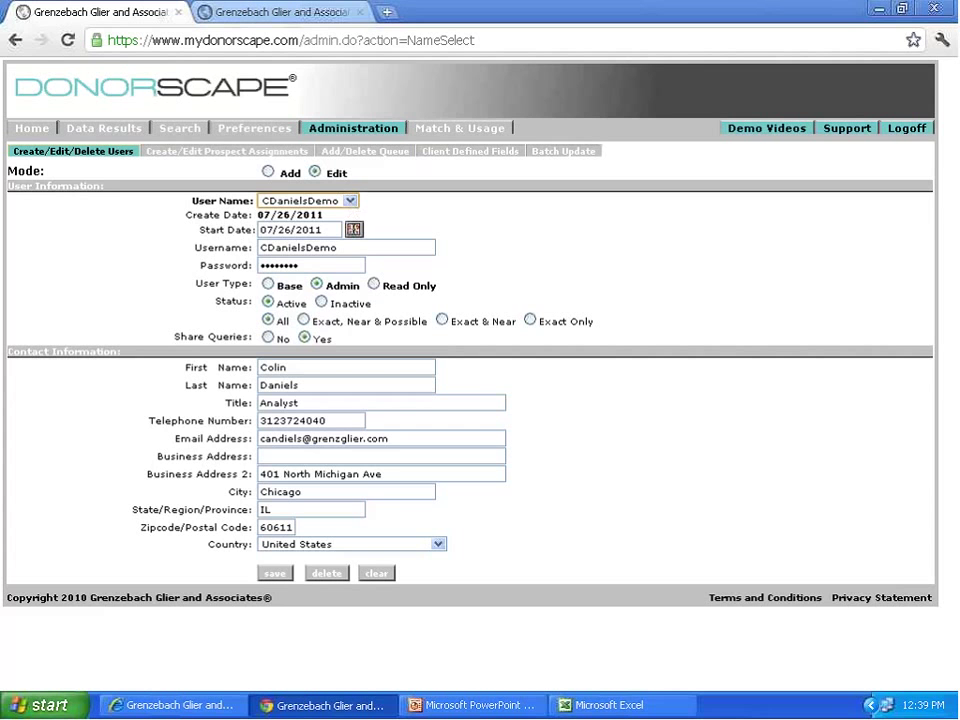
Set the demo user's type to Read Only, turn off the View All prospect view, and set match preferences to Exact & Near.
click(278, 288)
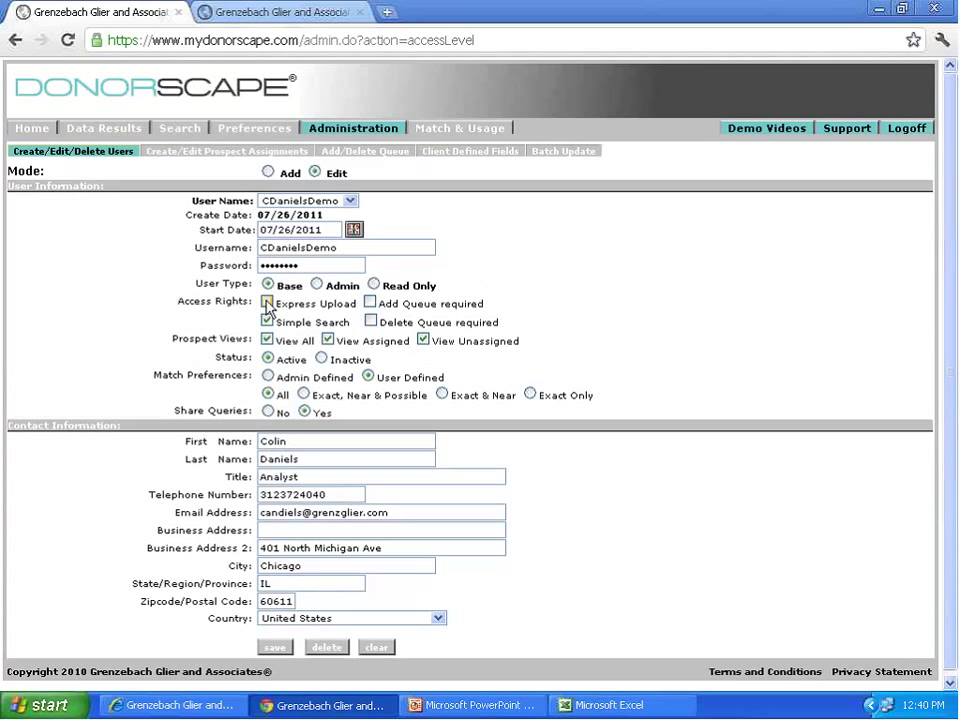
click(375, 287)
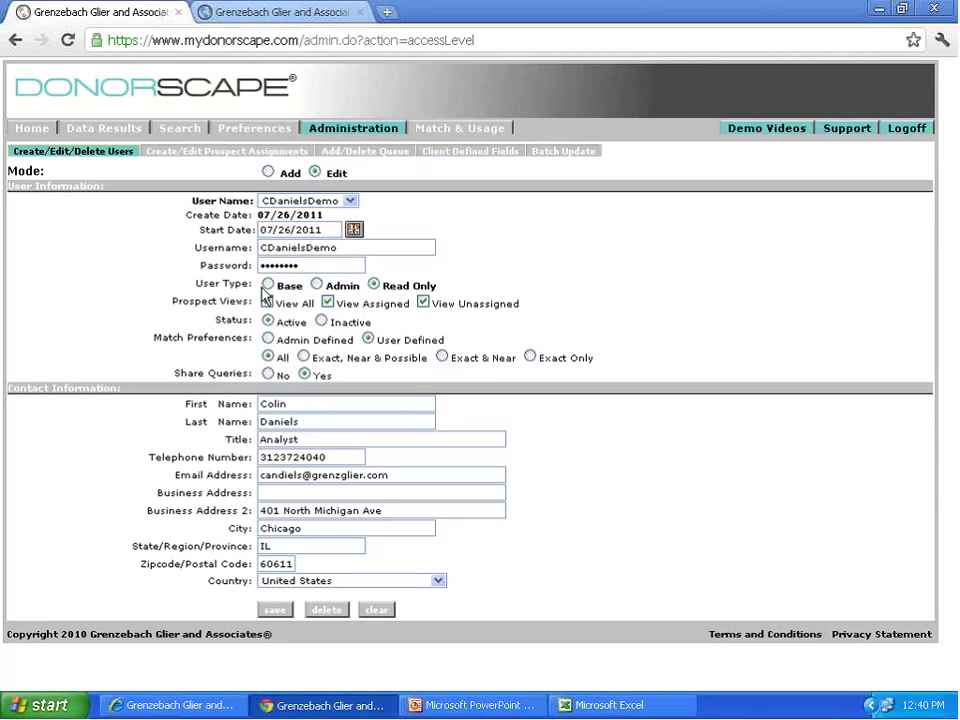
click(267, 301)
click(441, 358)
click(32, 708)
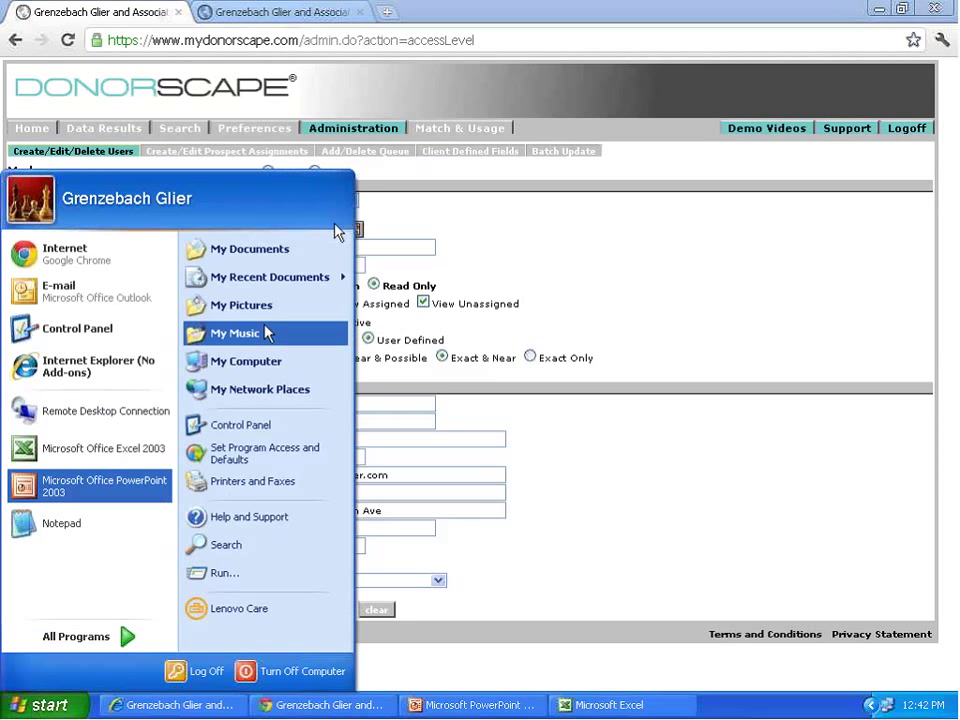
Open the recent workbook 3362_BatchUpdateJuly in Excel to view its batch update columns, and return to DonorScape in Chrome.
mouse_move(324, 289)
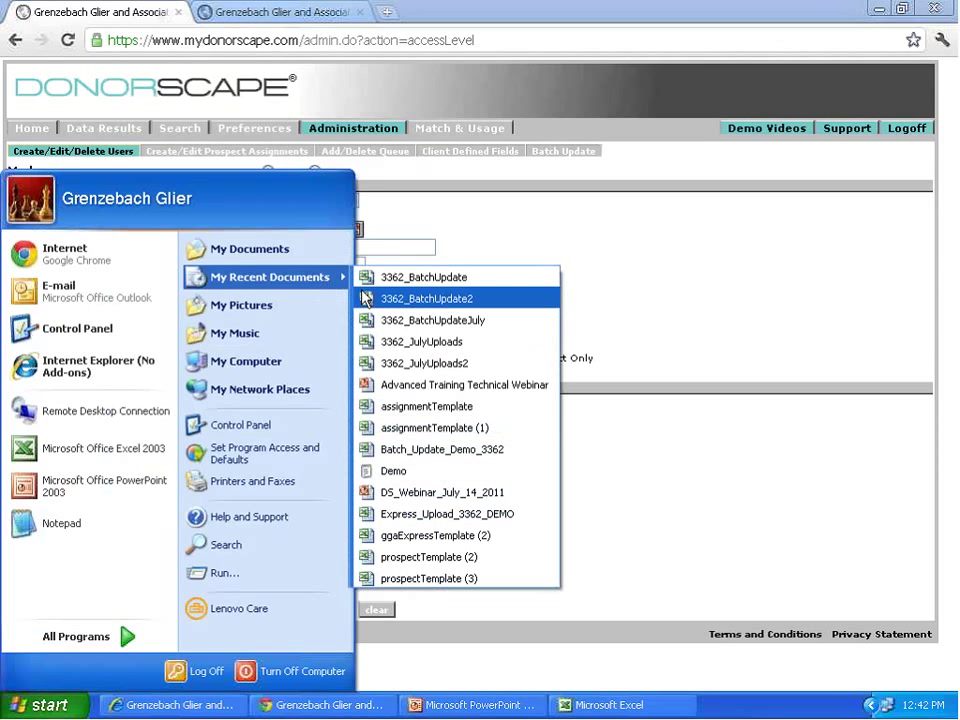
click(408, 320)
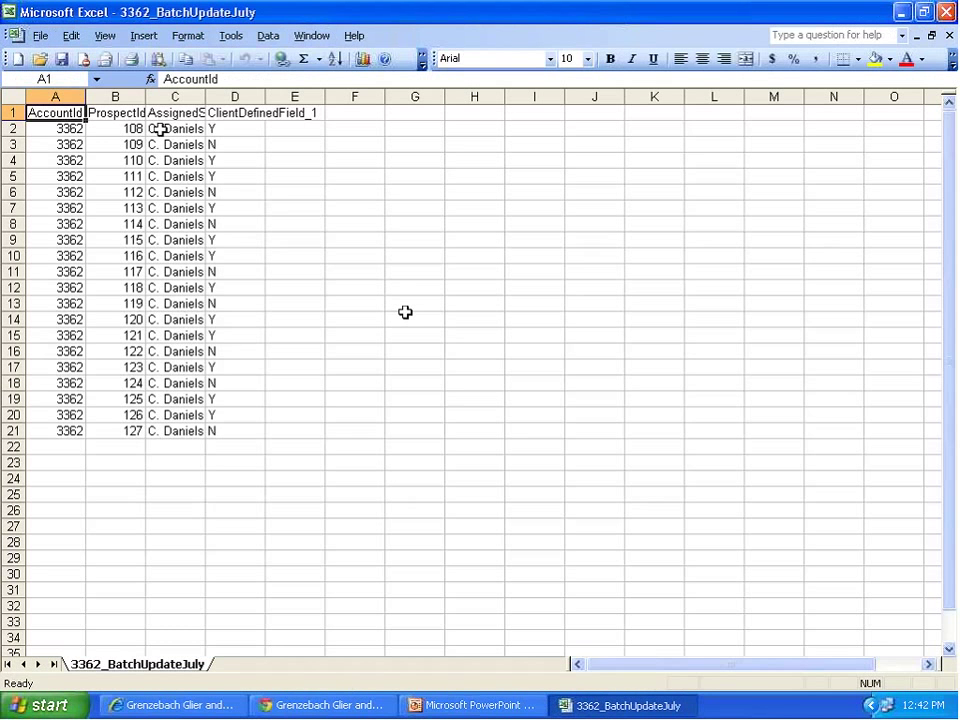
click(322, 705)
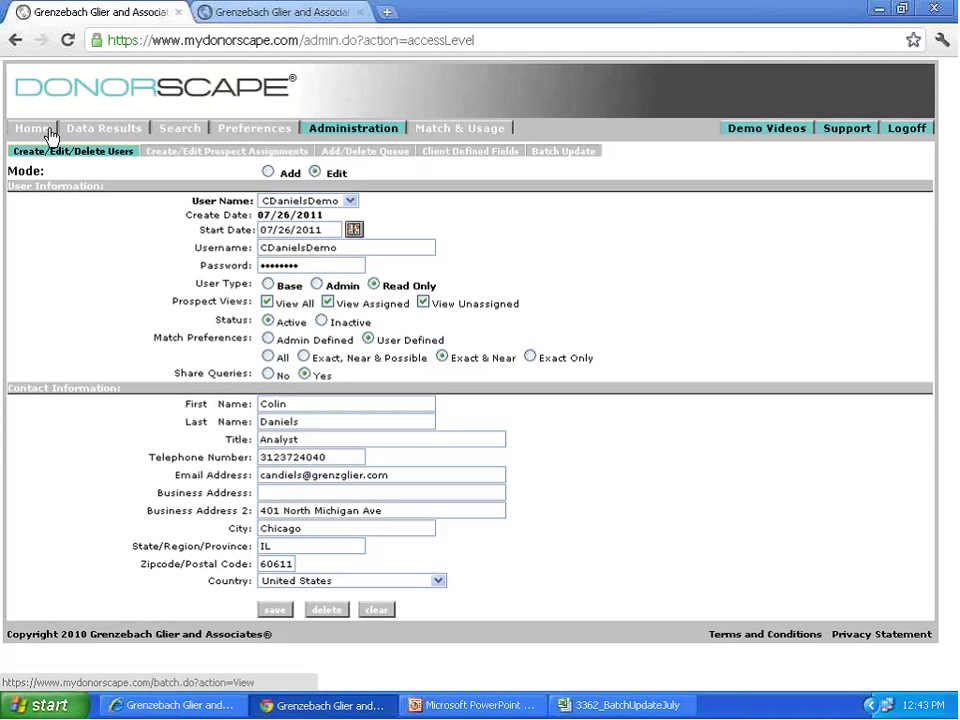
Download the Prospect Assignments template from DonorScape's Batch Update page and open it in Excel to view its columns.
click(50, 134)
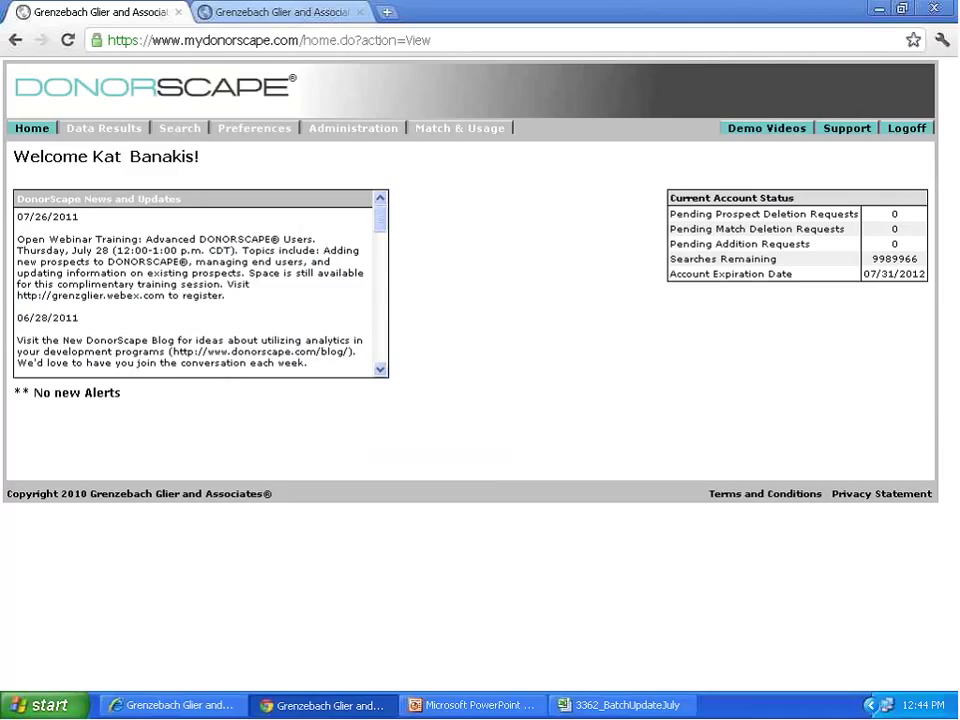
click(104, 134)
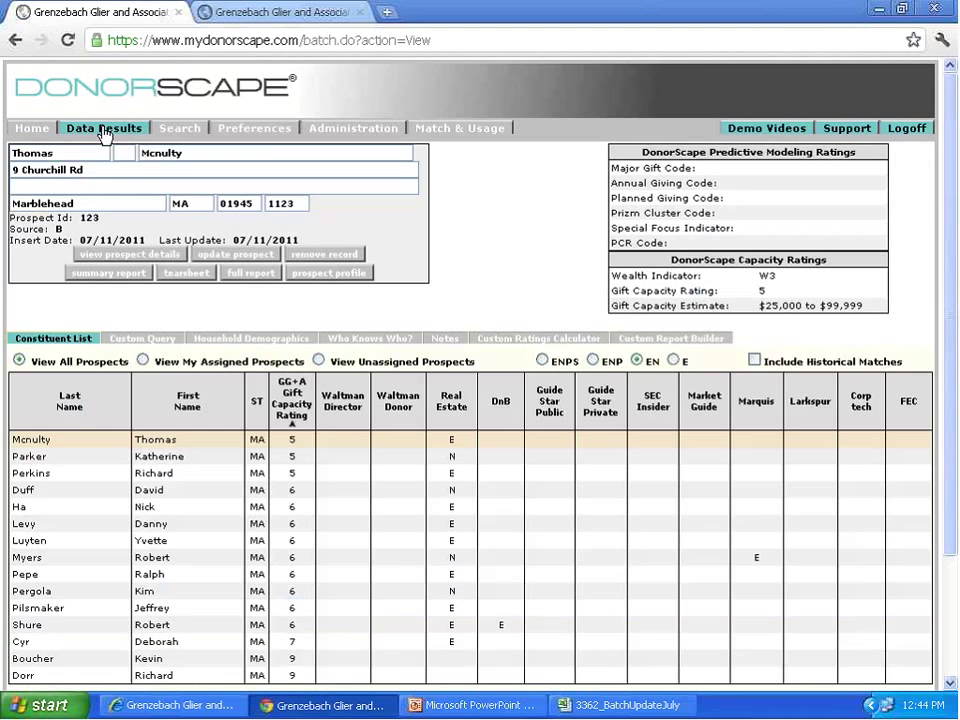
click(314, 133)
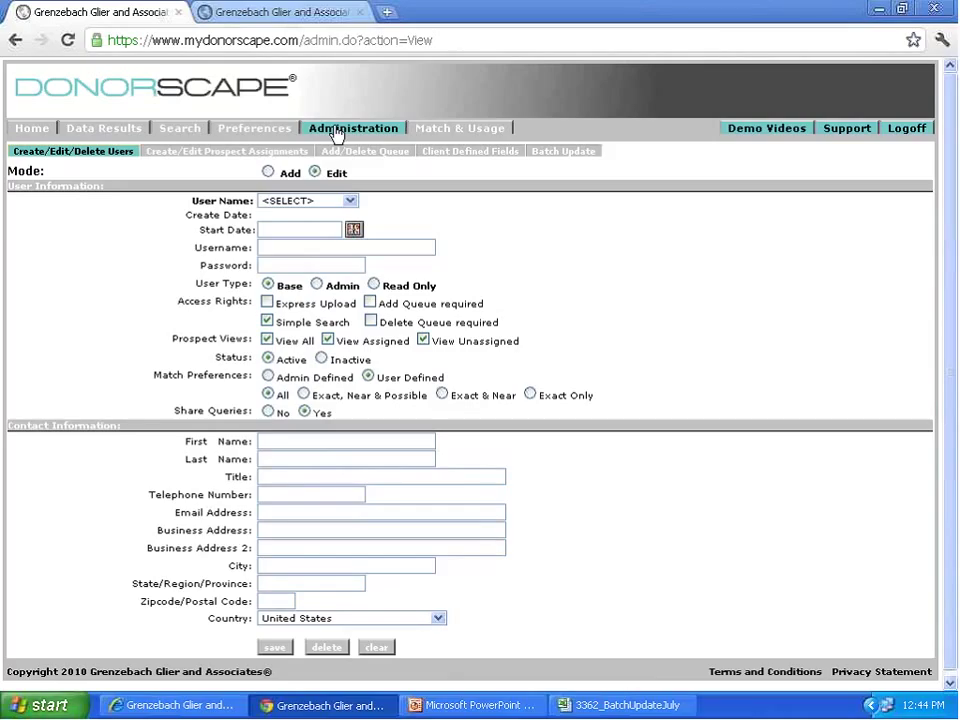
click(576, 155)
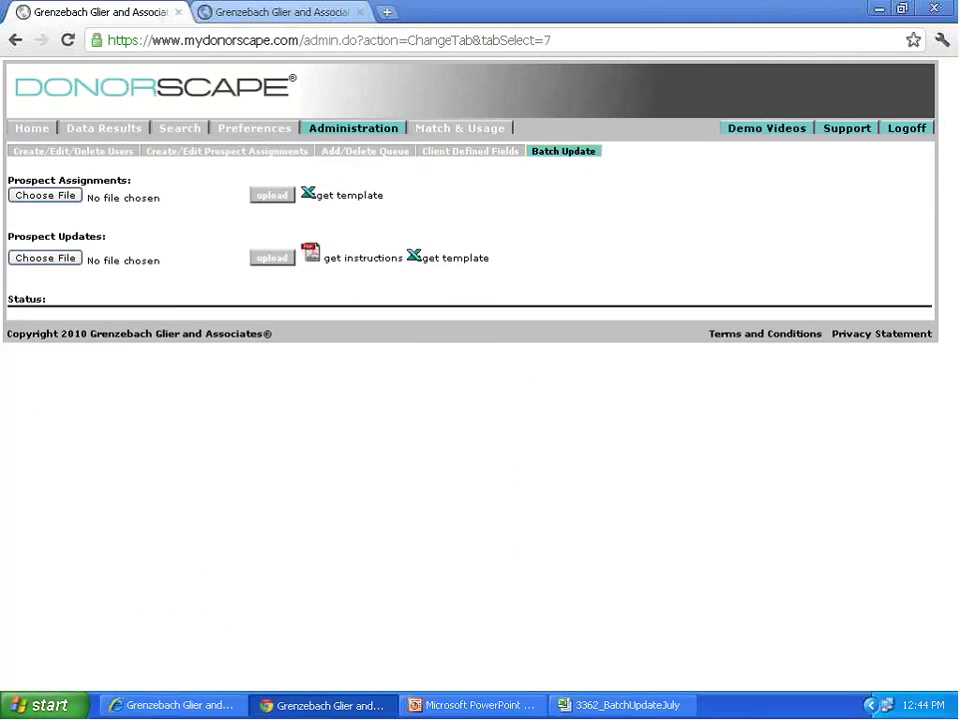
click(383, 202)
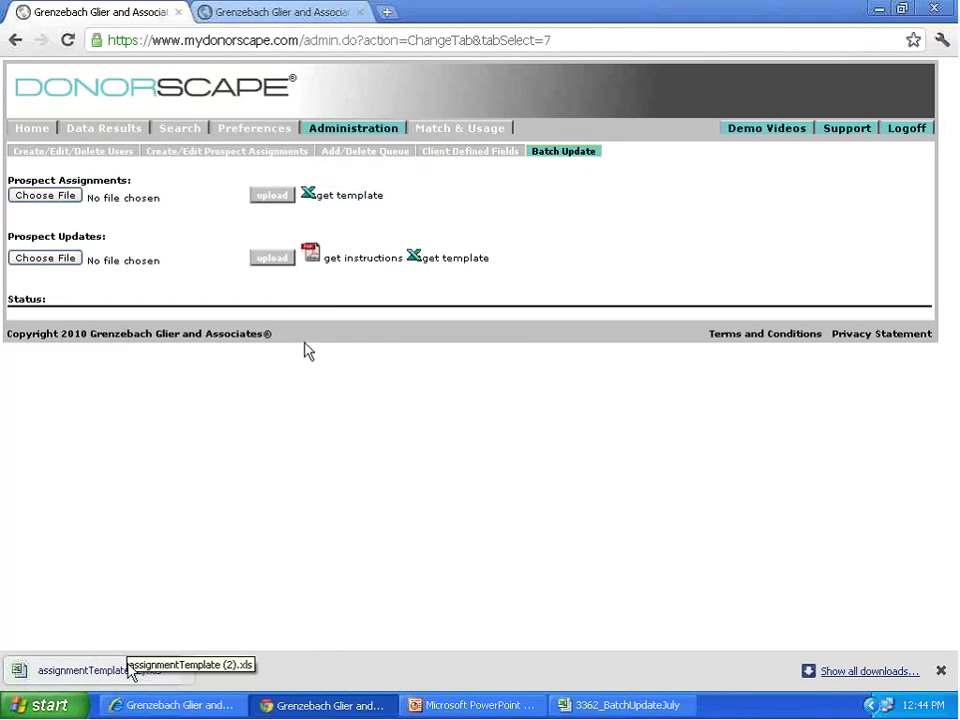
click(130, 670)
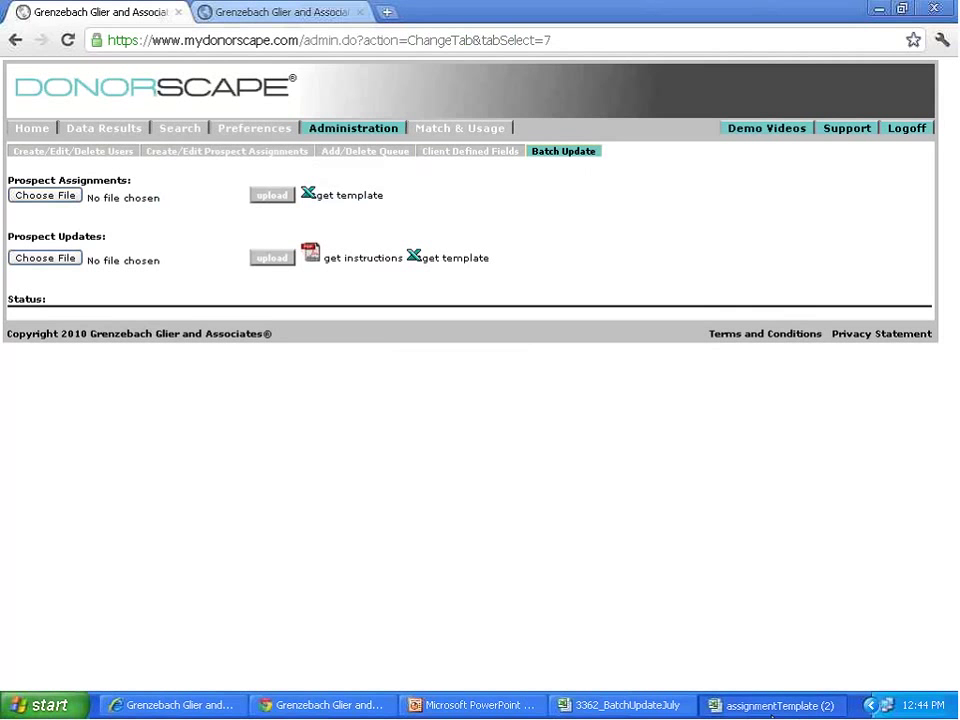
click(797, 706)
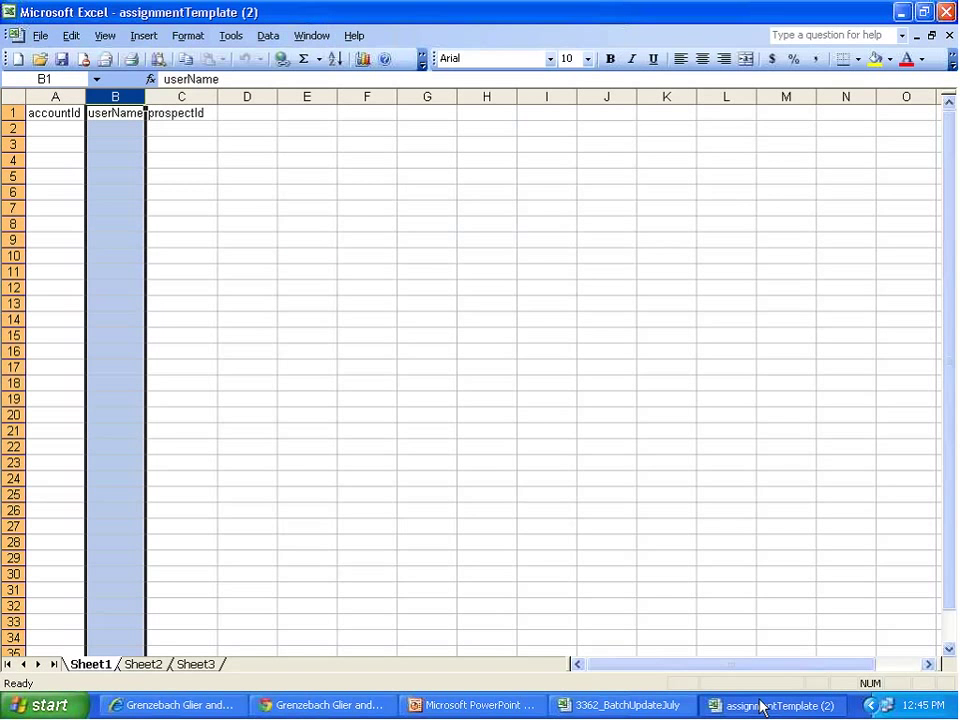
click(313, 704)
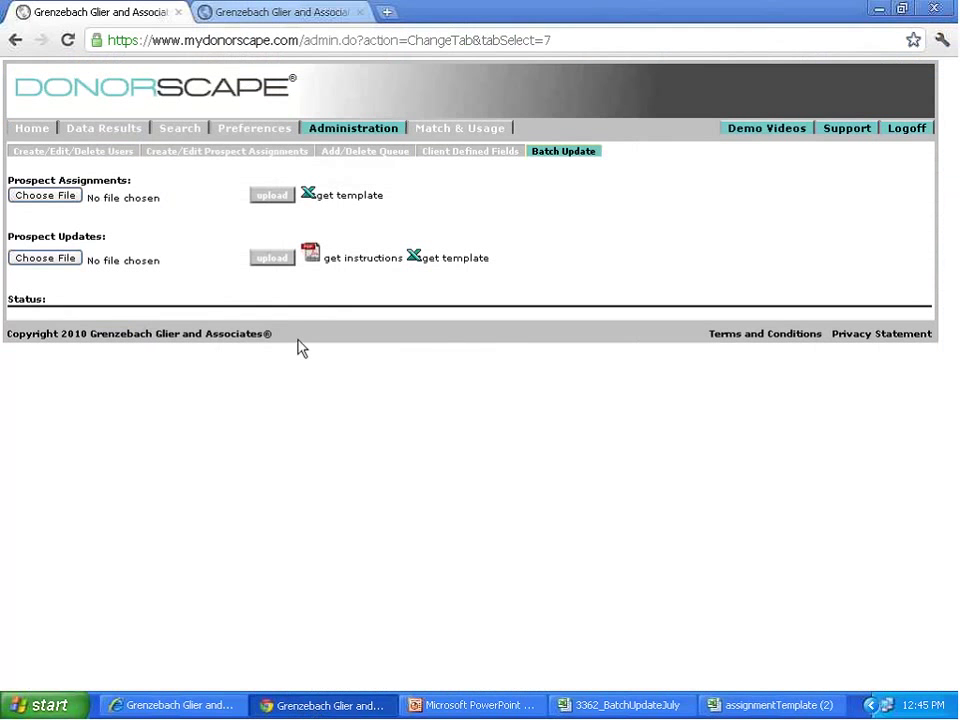
On the Create/Edit Prospect Assignments page, list the prospects from the saved query named after the solicitor and review them.
click(280, 155)
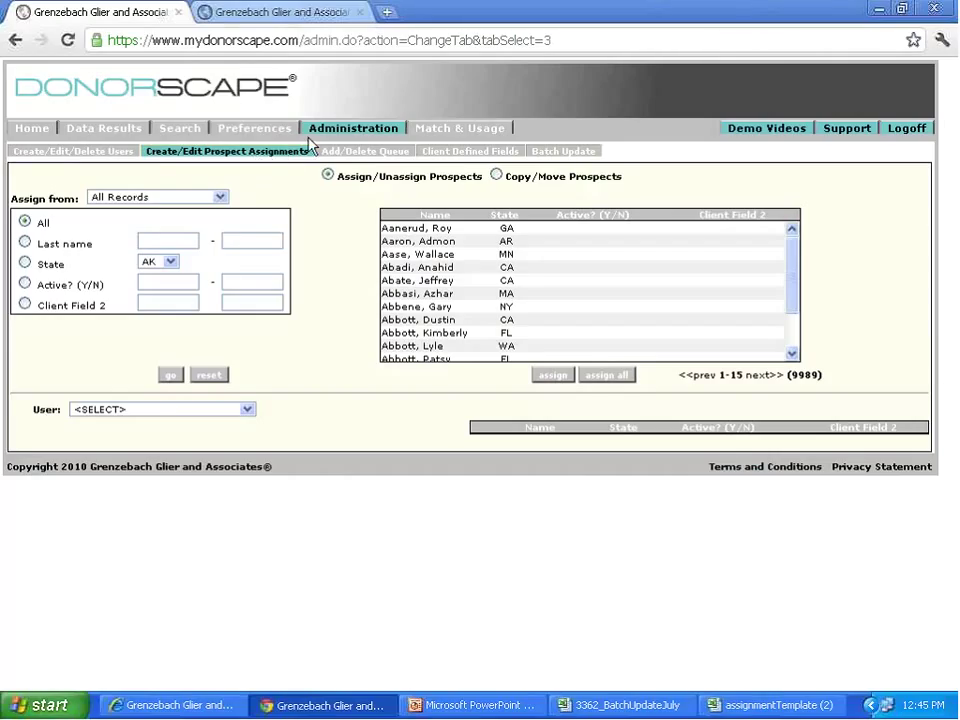
click(221, 198)
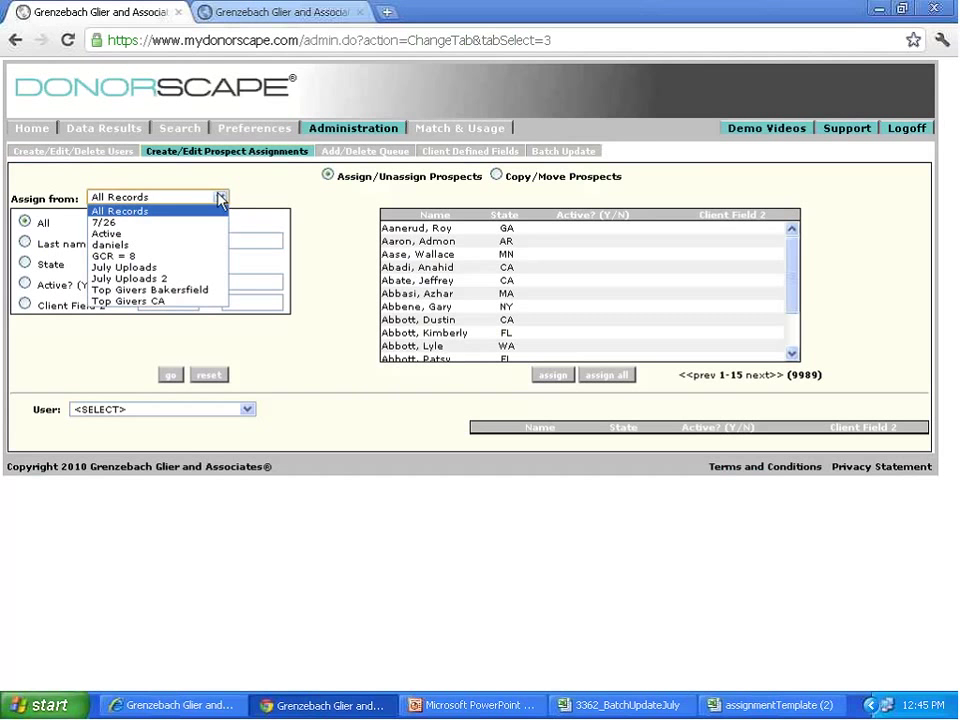
click(200, 250)
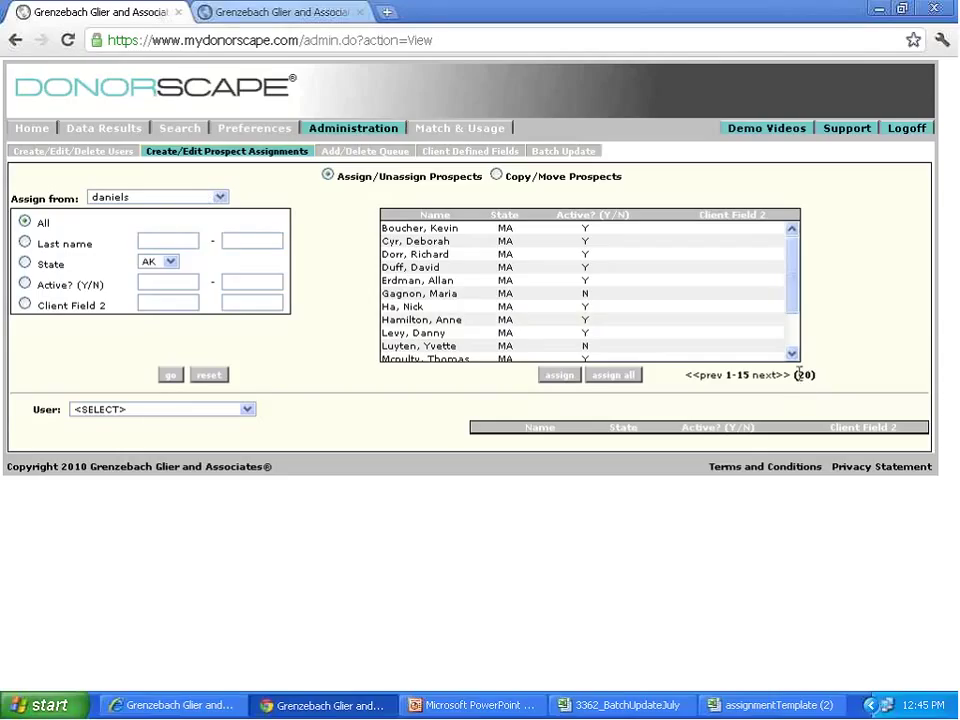
drag(798, 374, 818, 374)
click(846, 375)
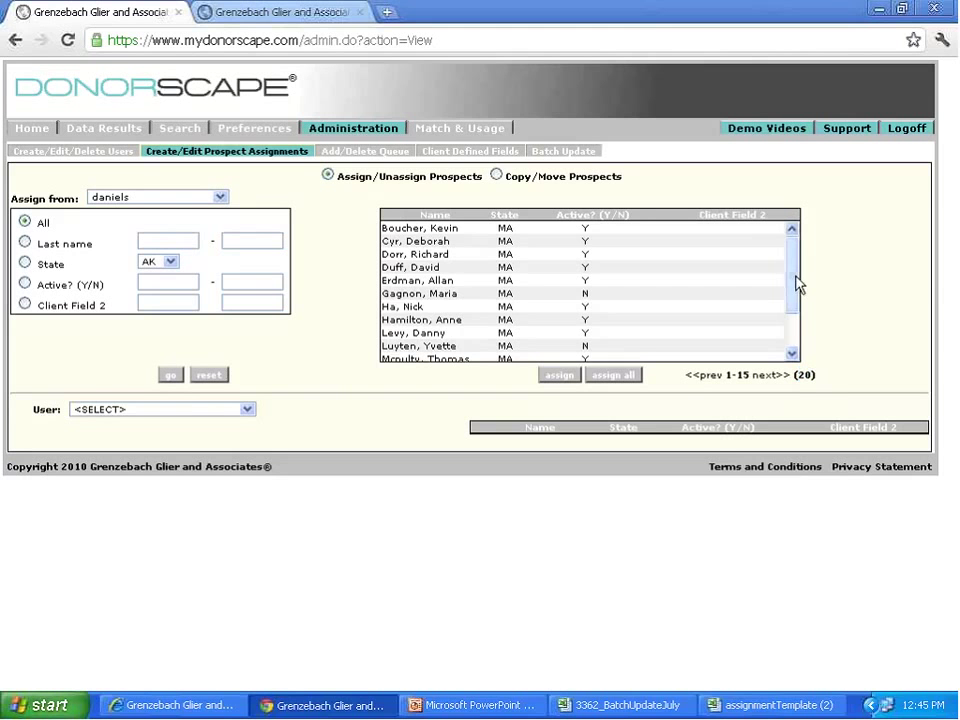
drag(798, 285, 714, 266)
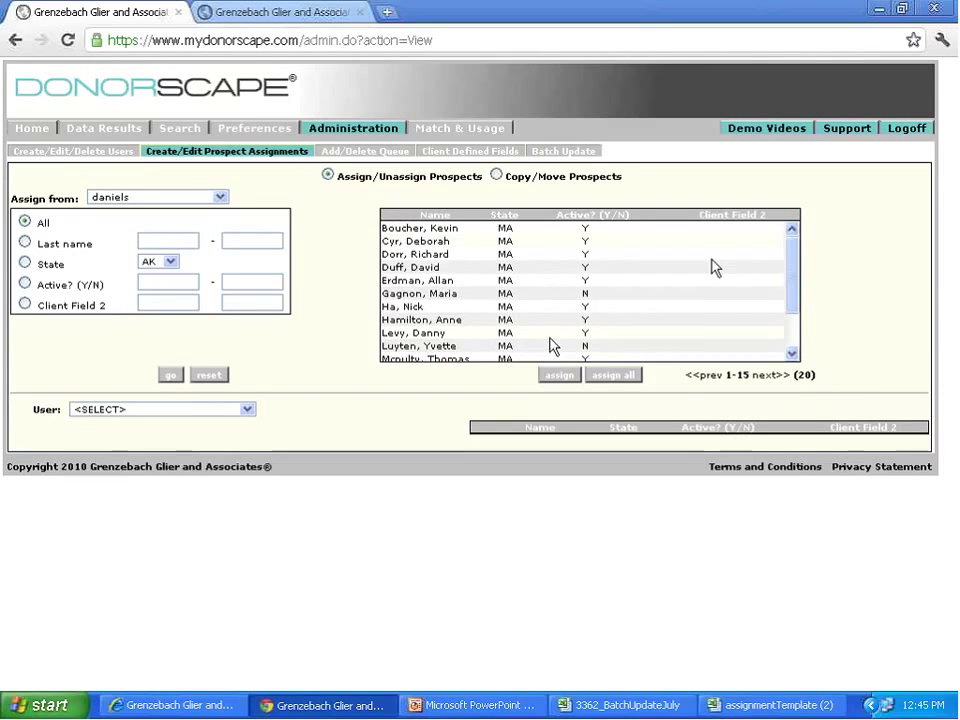
Assign all prospects from the query to the first demo user and set the assignment source to All Records.
click(158, 418)
click(172, 431)
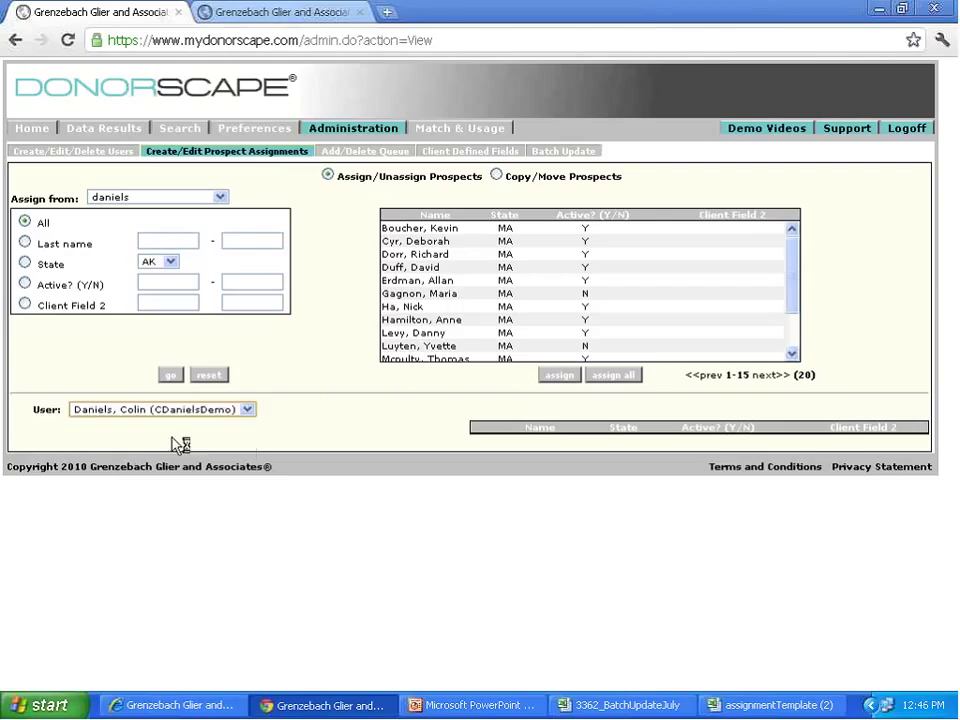
click(614, 377)
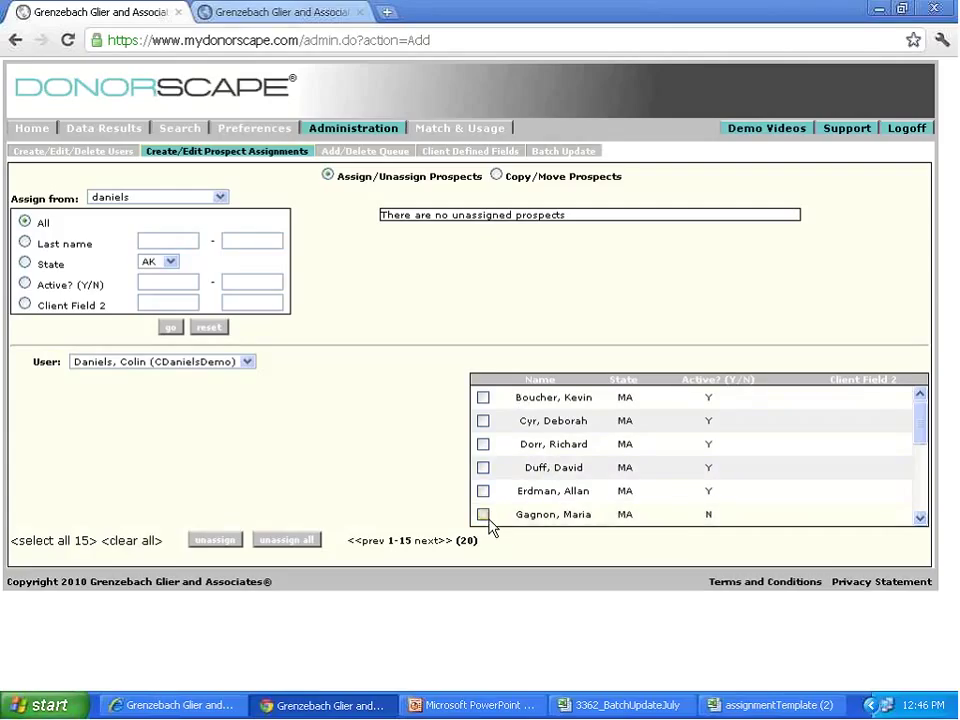
click(189, 198)
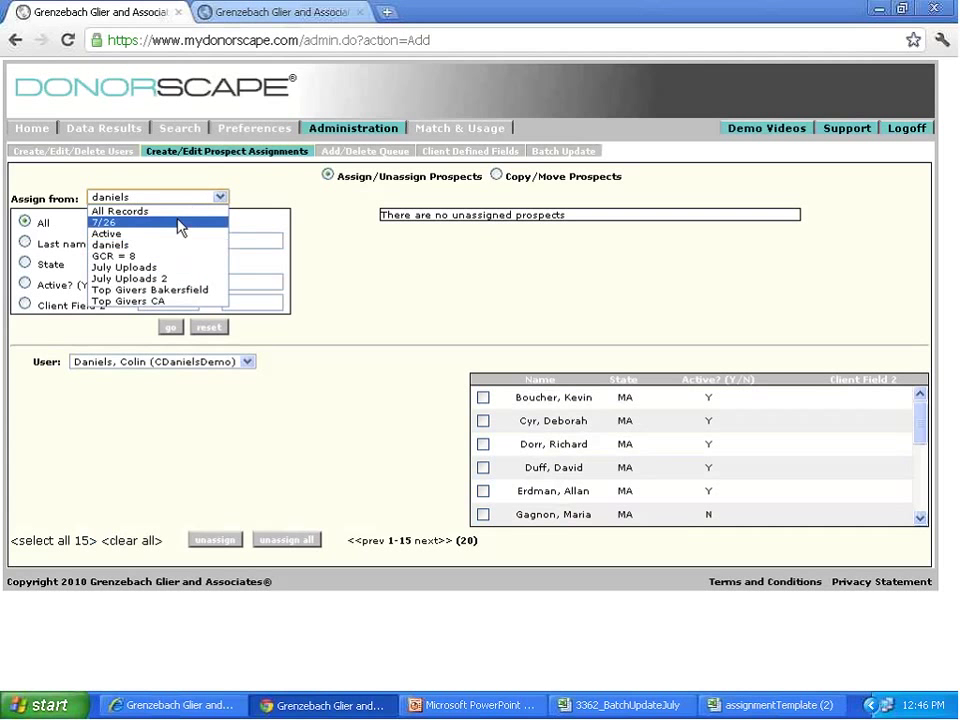
click(194, 213)
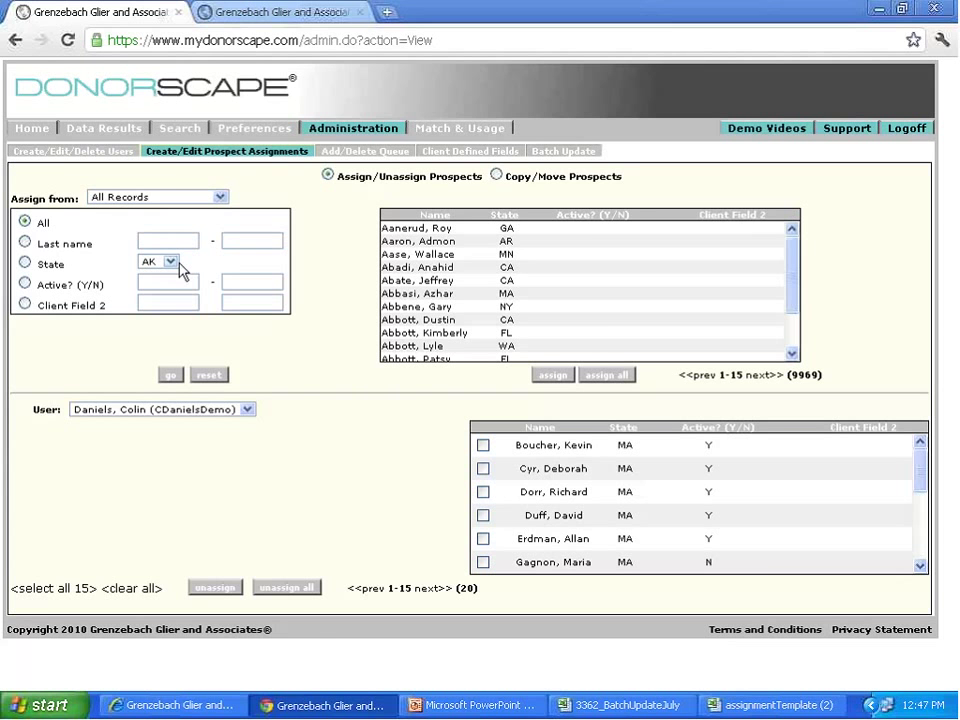
View the Data Results record and examine the prospect's address details and last update date.
click(104, 130)
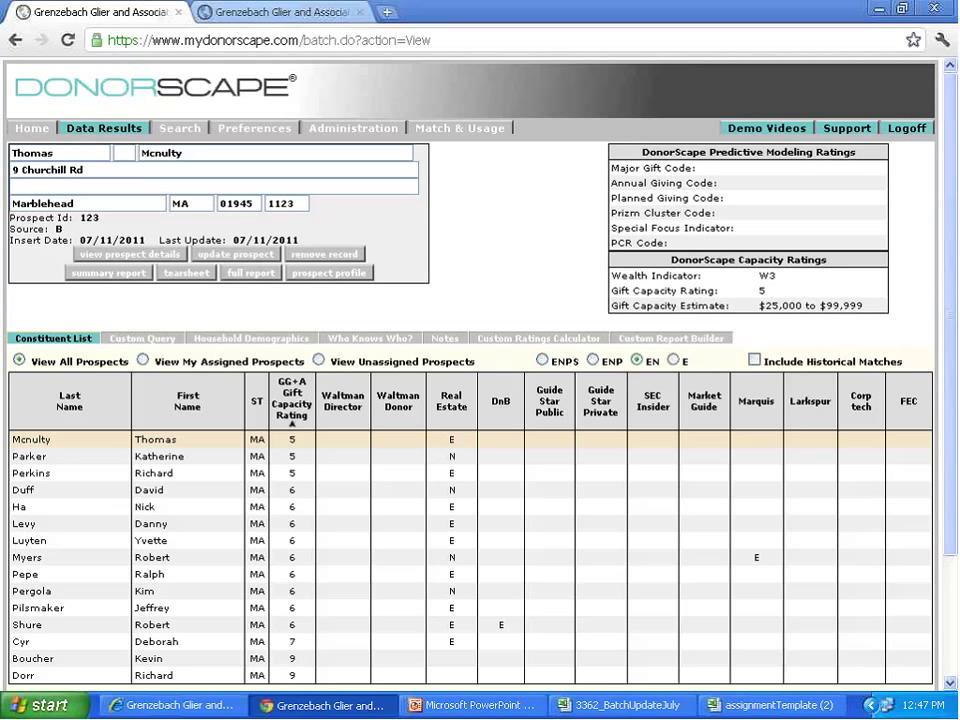
drag(252, 203, 73, 192)
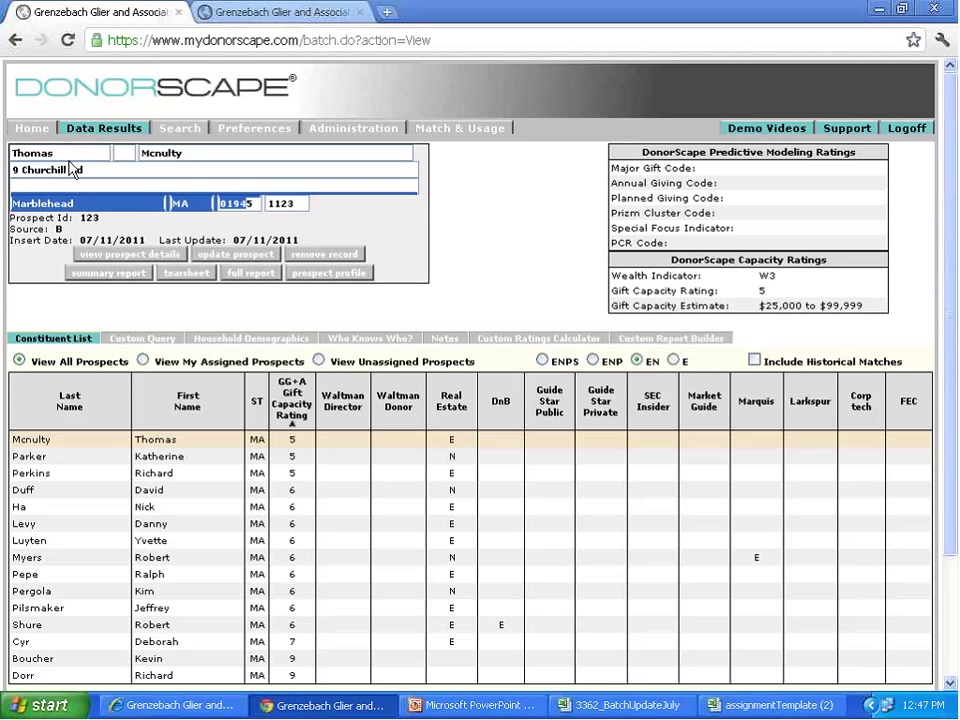
click(118, 204)
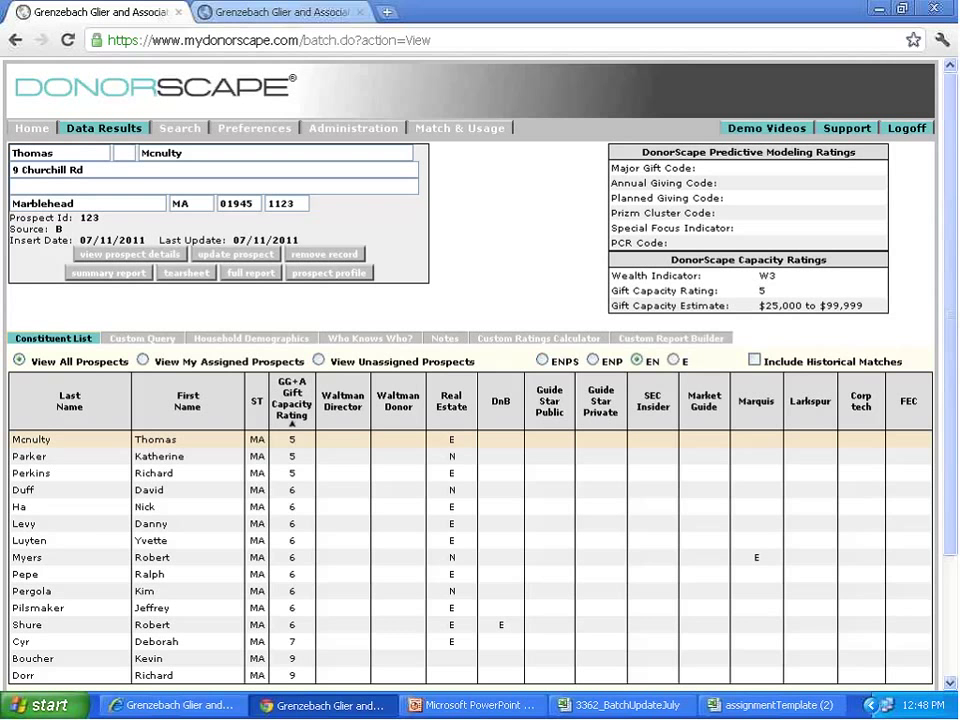
drag(183, 240, 349, 236)
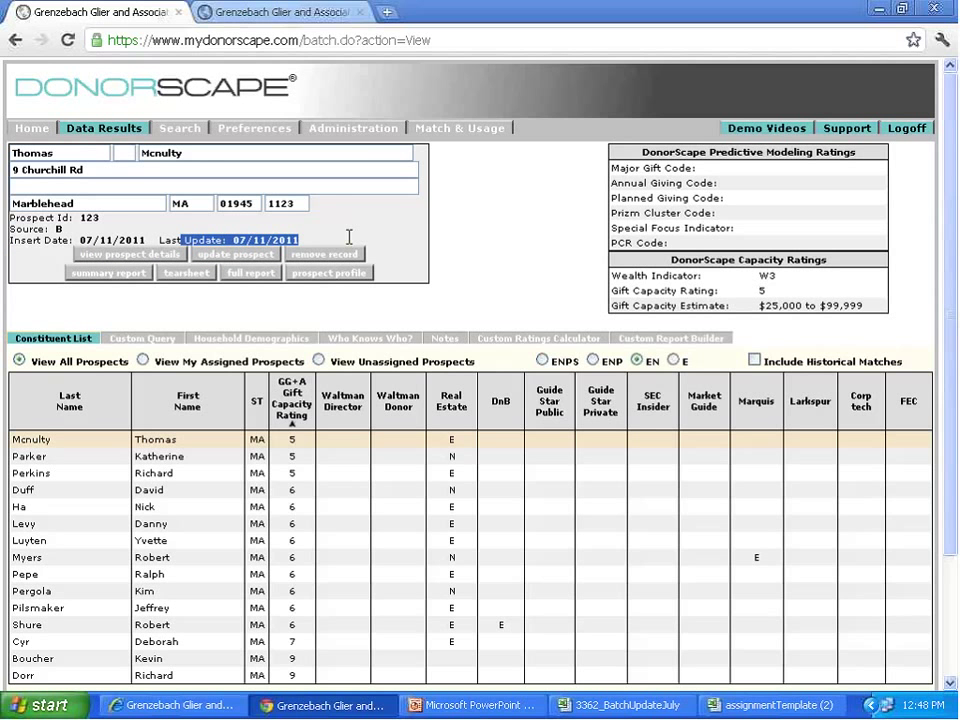
click(349, 236)
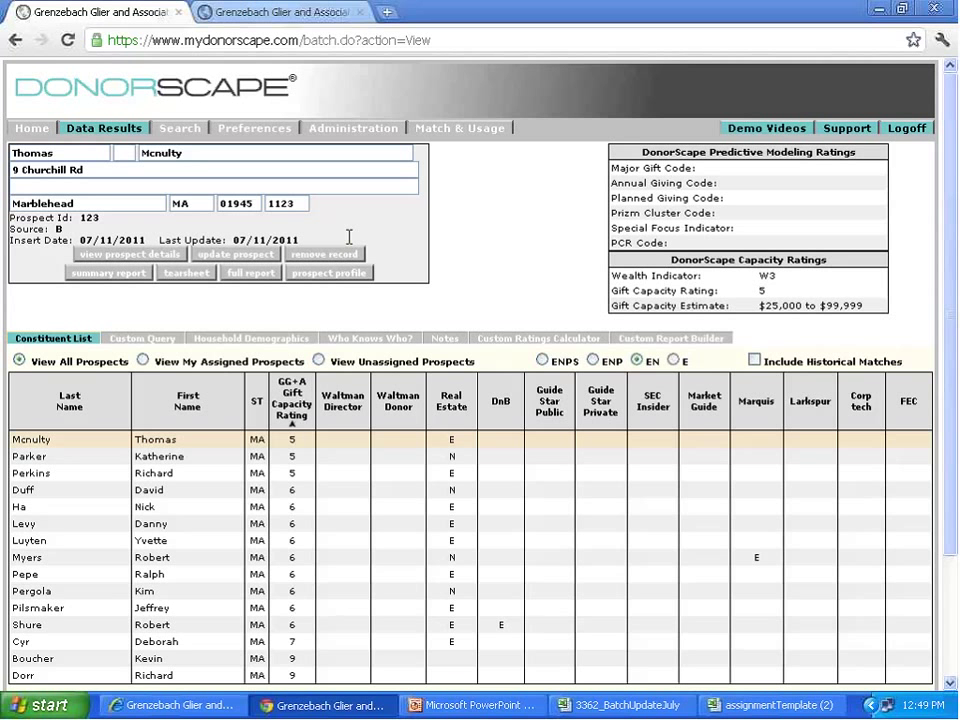
In the 3362_BatchUpdateJuly workbook in Excel, fit the AssignedSolicitor column to its contents and select cells C2 to C21.
click(617, 706)
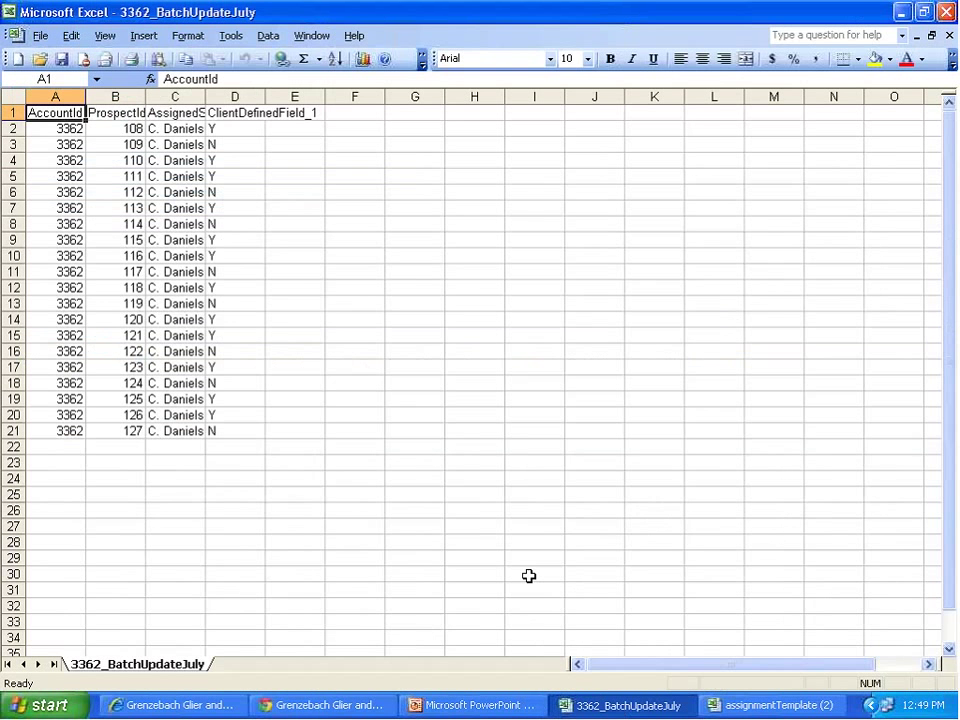
double_click(203, 96)
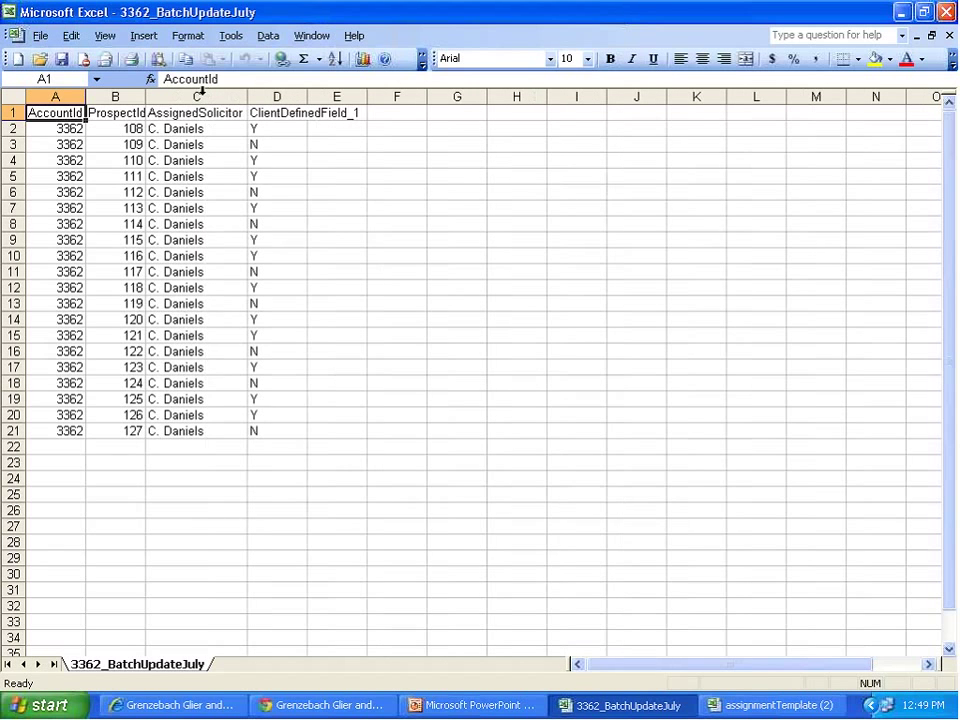
click(193, 130)
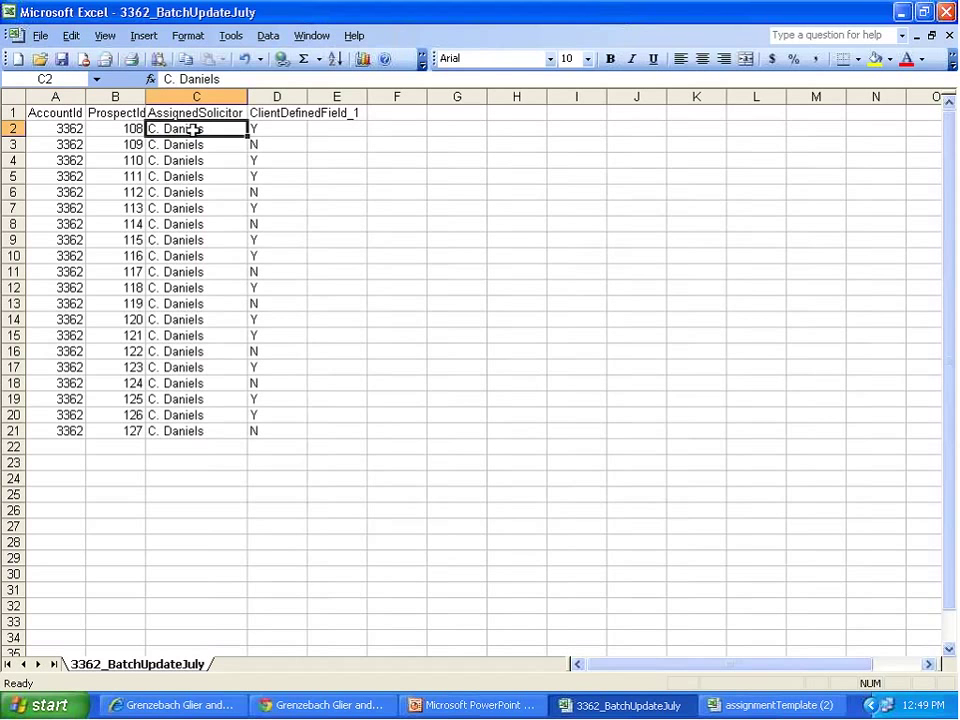
drag(193, 130, 190, 426)
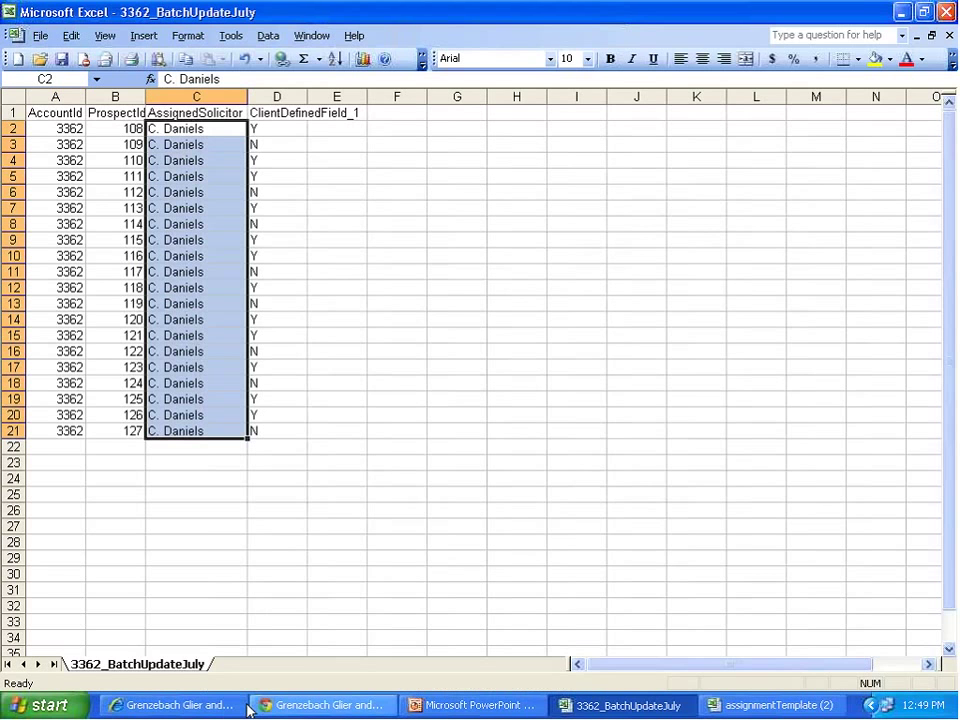
Switch back to DonorScape in Chrome and look over the constituent list and the query controls beneath it.
click(193, 707)
click(300, 706)
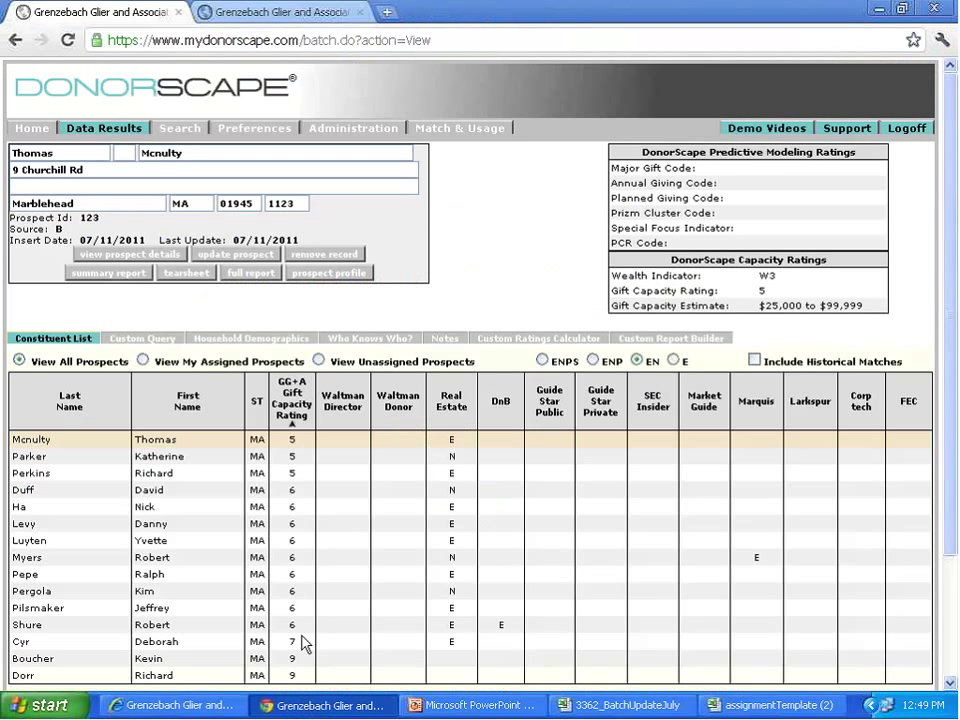
scroll(285, 567, down, 2)
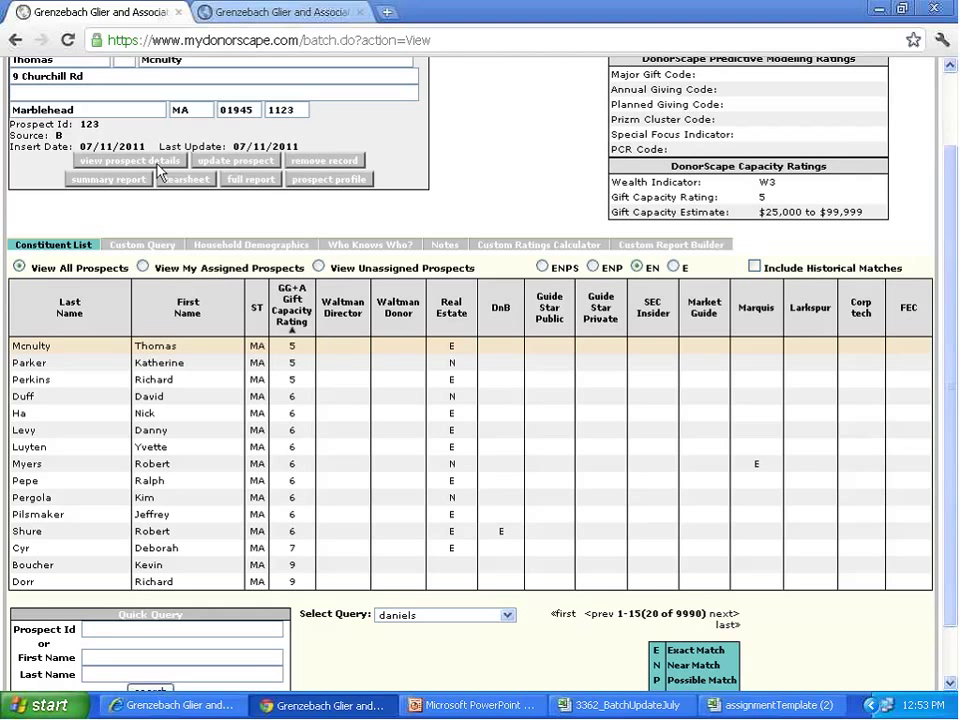
scroll(289, 213, up, 2)
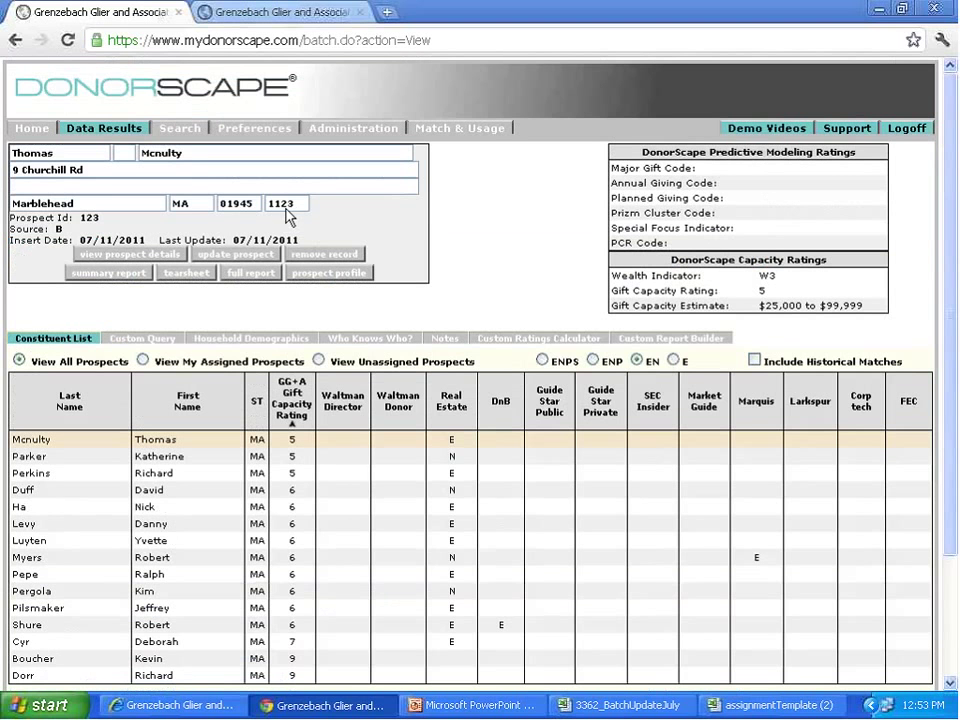
Open the Administration user form and look through the existing user names without loading one.
click(391, 135)
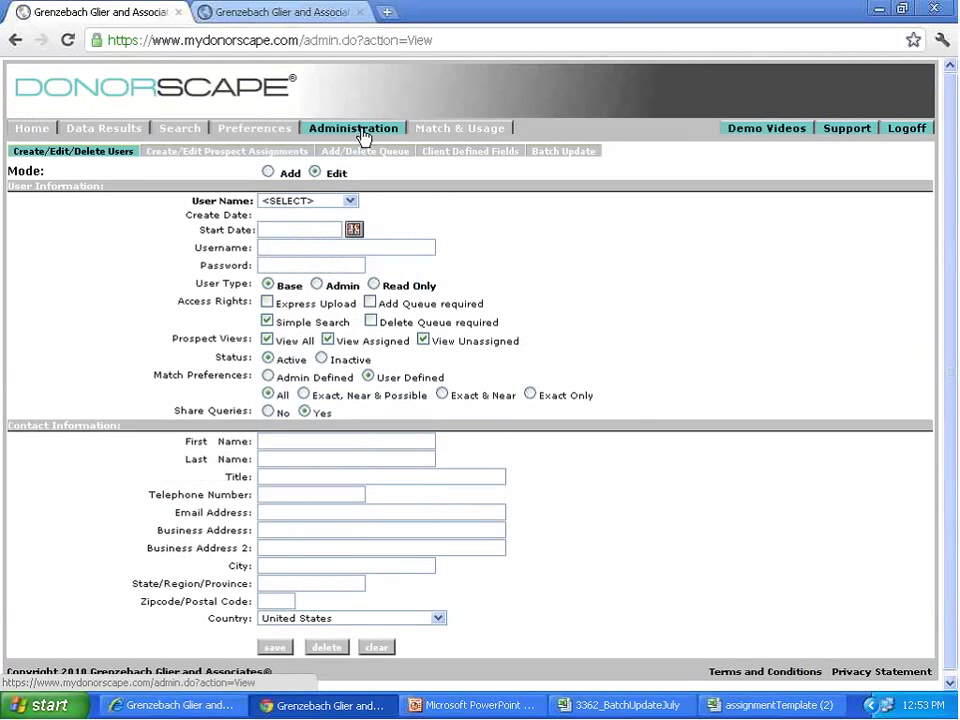
click(352, 202)
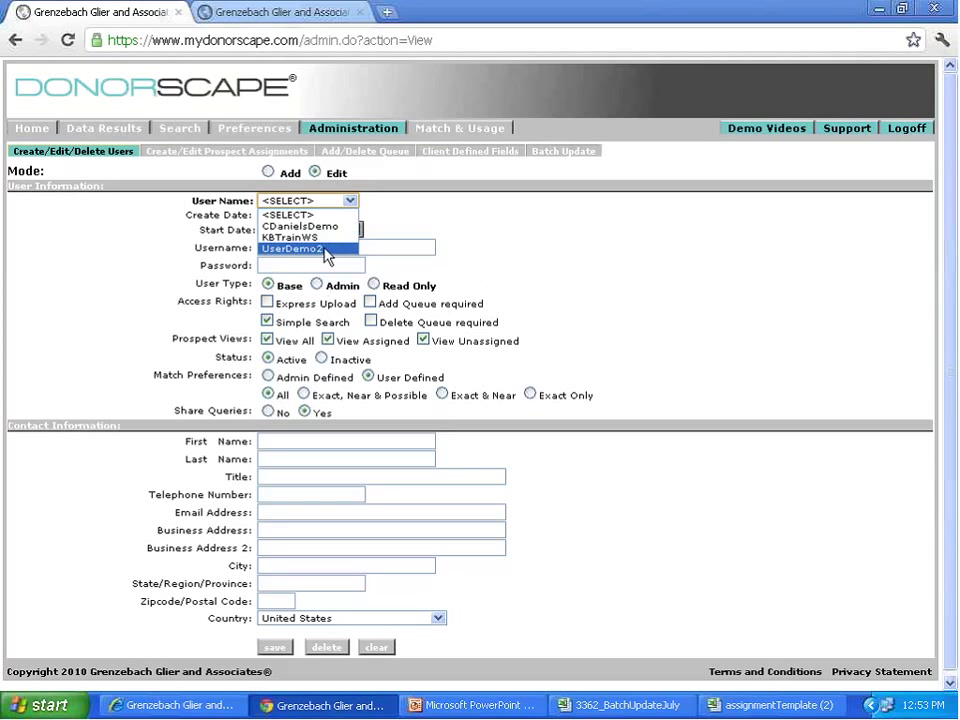
click(434, 196)
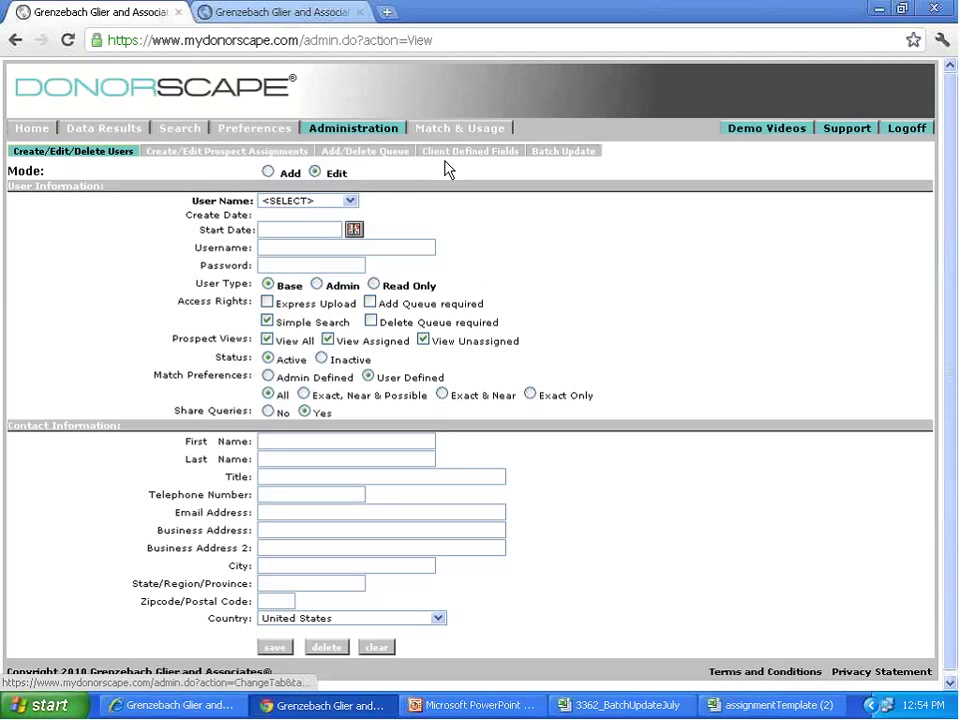
Load the UserDemo2 account for editing, replace its account password with a new one, and save the user.
click(349, 201)
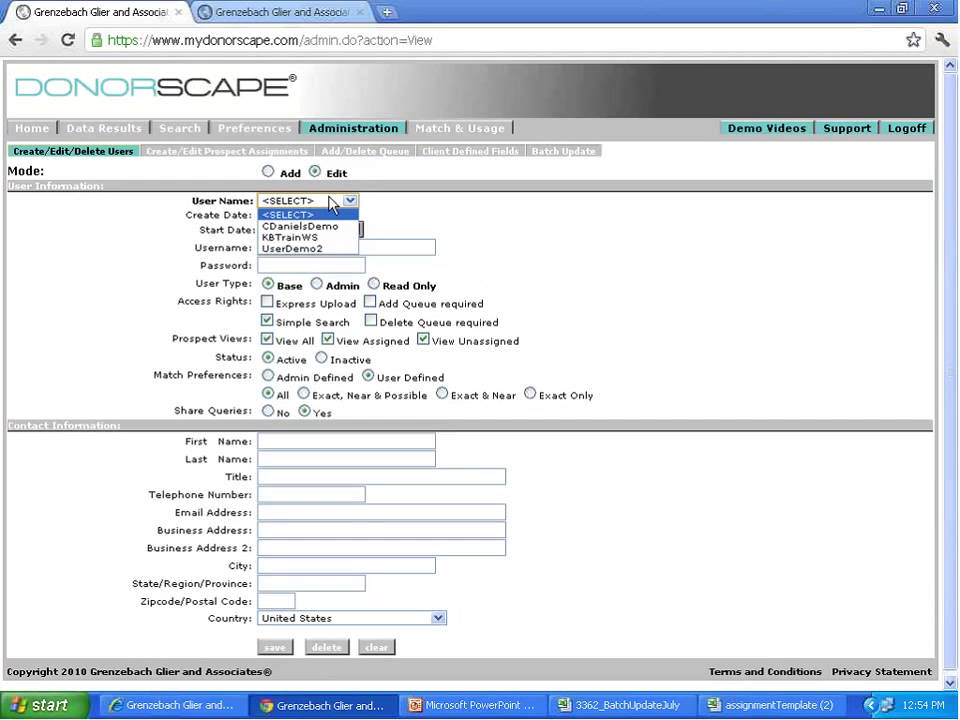
click(325, 250)
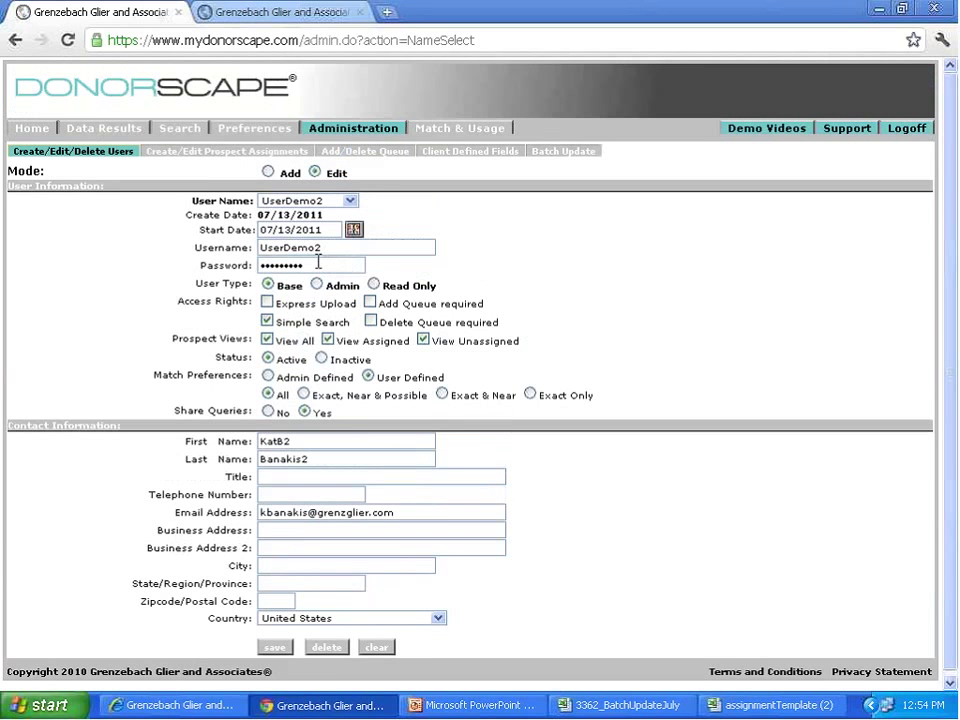
double_click(318, 263)
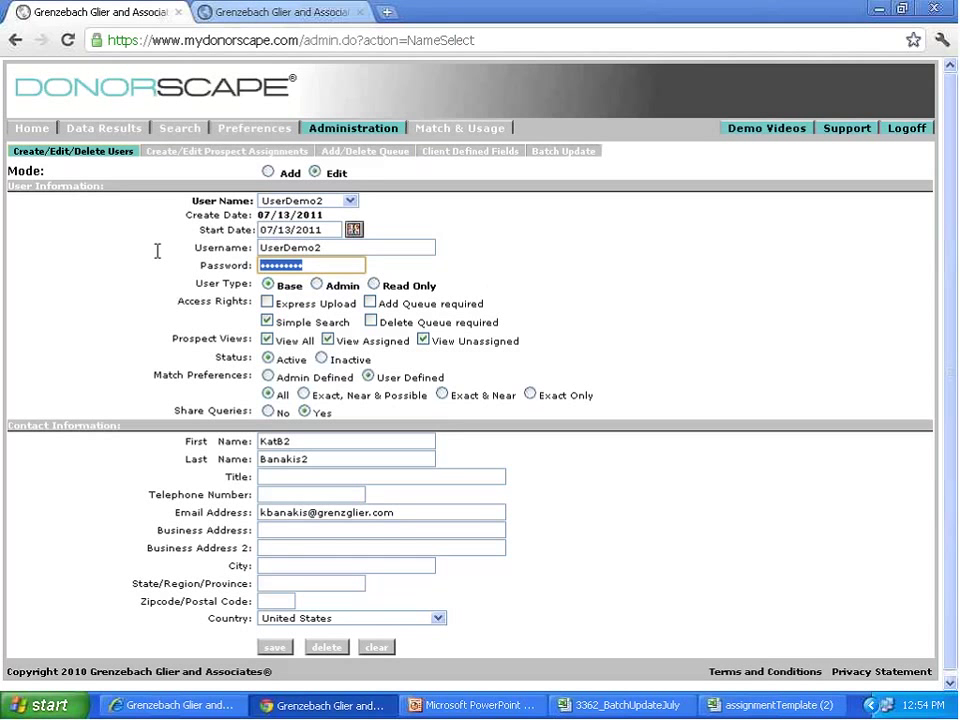
text(••)
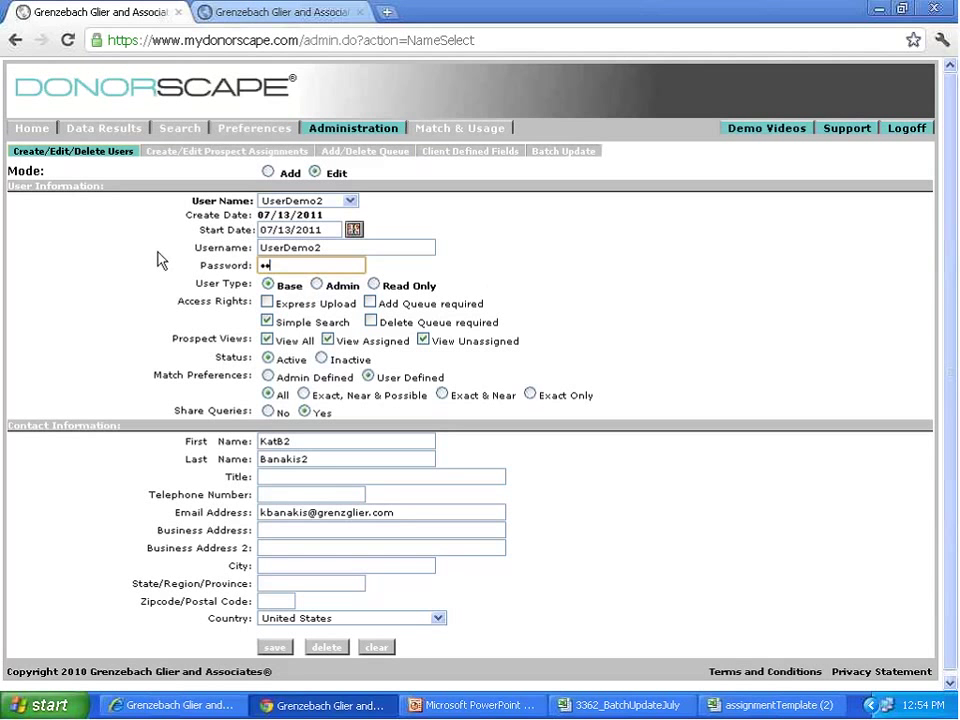
text(••••••)
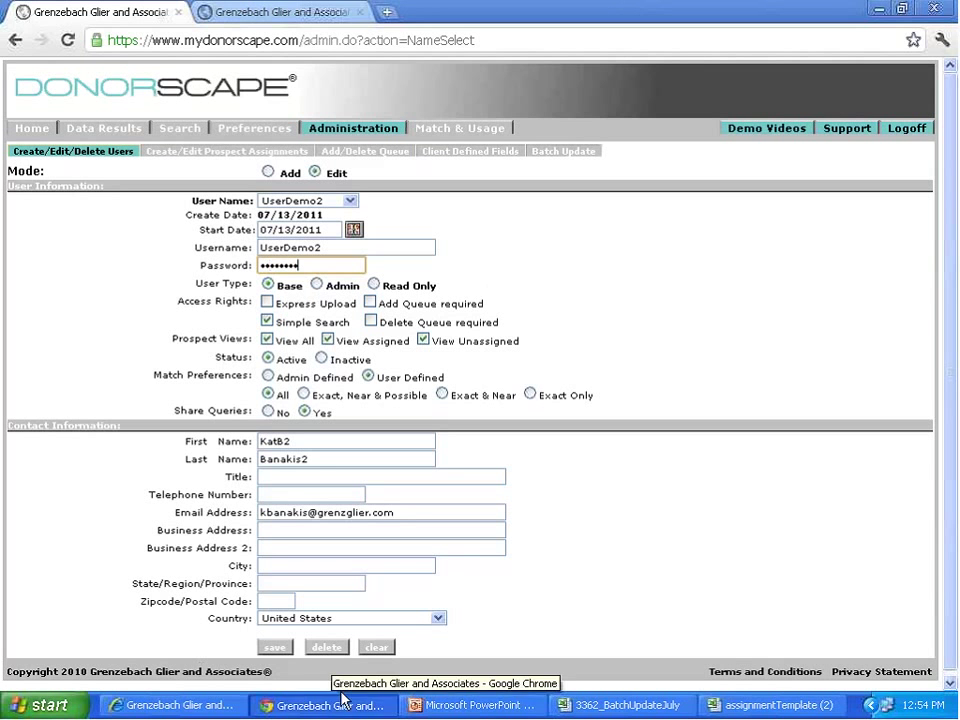
click(276, 648)
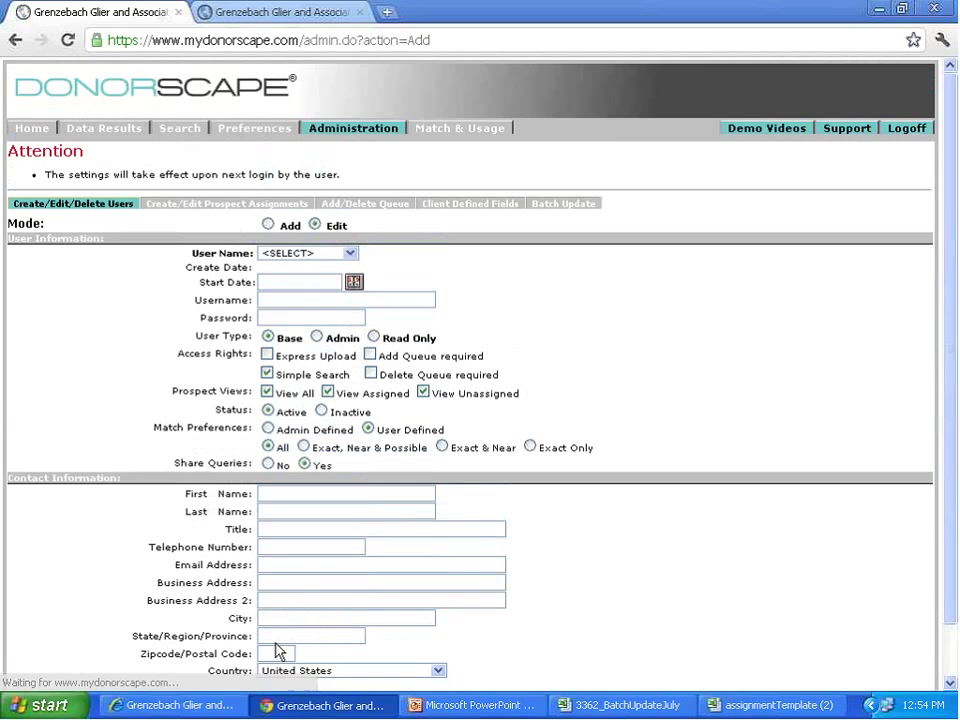